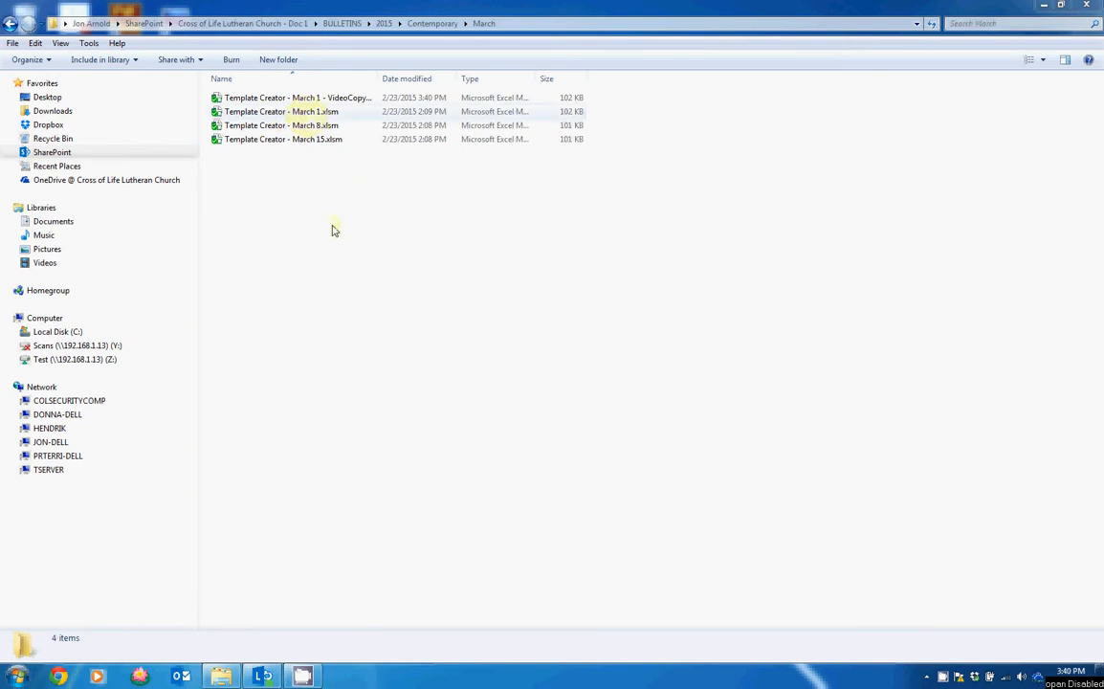
Open the workbook Template Creator - March 1 - VideoCopy.xlsm with its macros enabled and go to the Options sheet.
{"action": "double_click", "coordinate": [360, 99]}
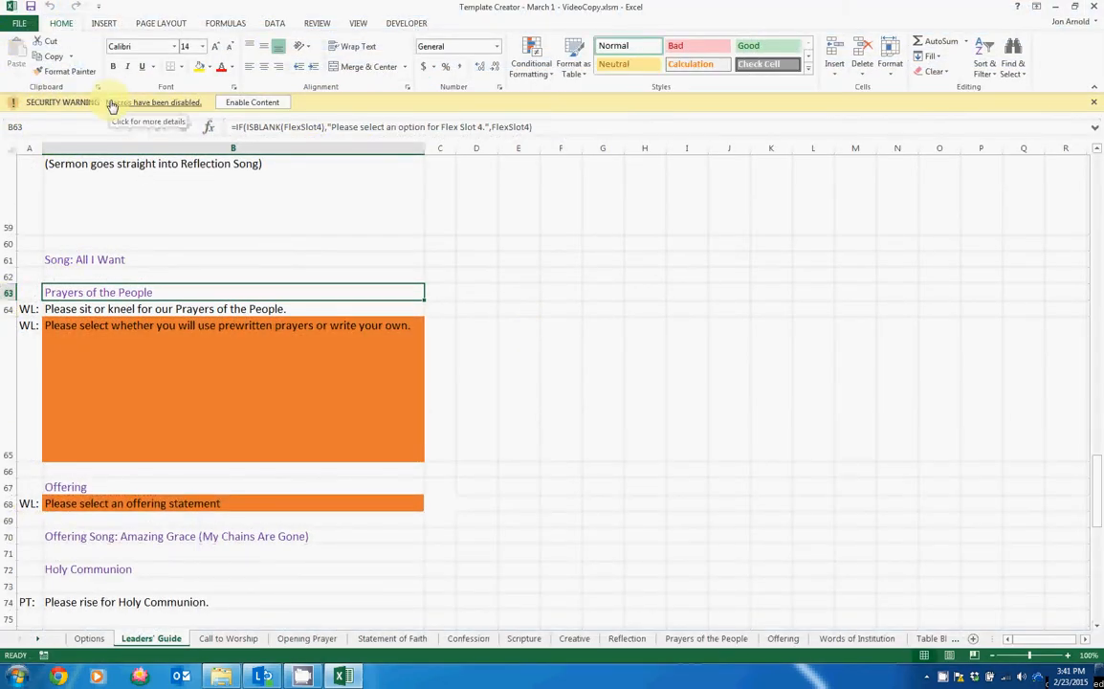
{"action": "left_click", "coordinate": [247, 105]}
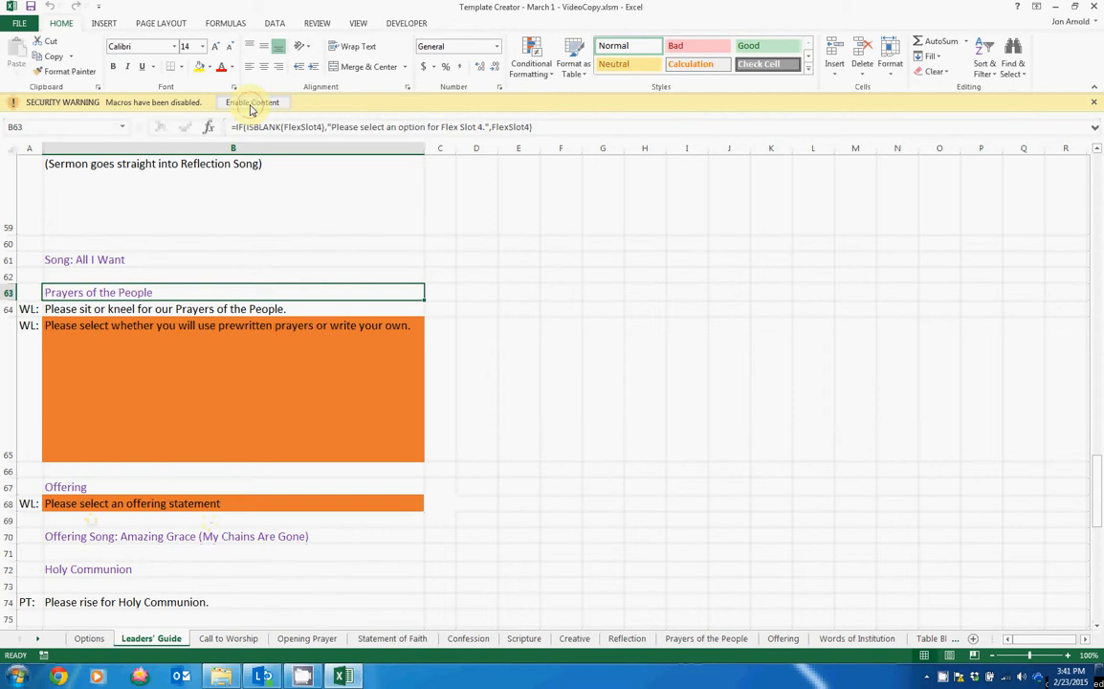
{"action": "left_click", "coordinate": [84, 640]}
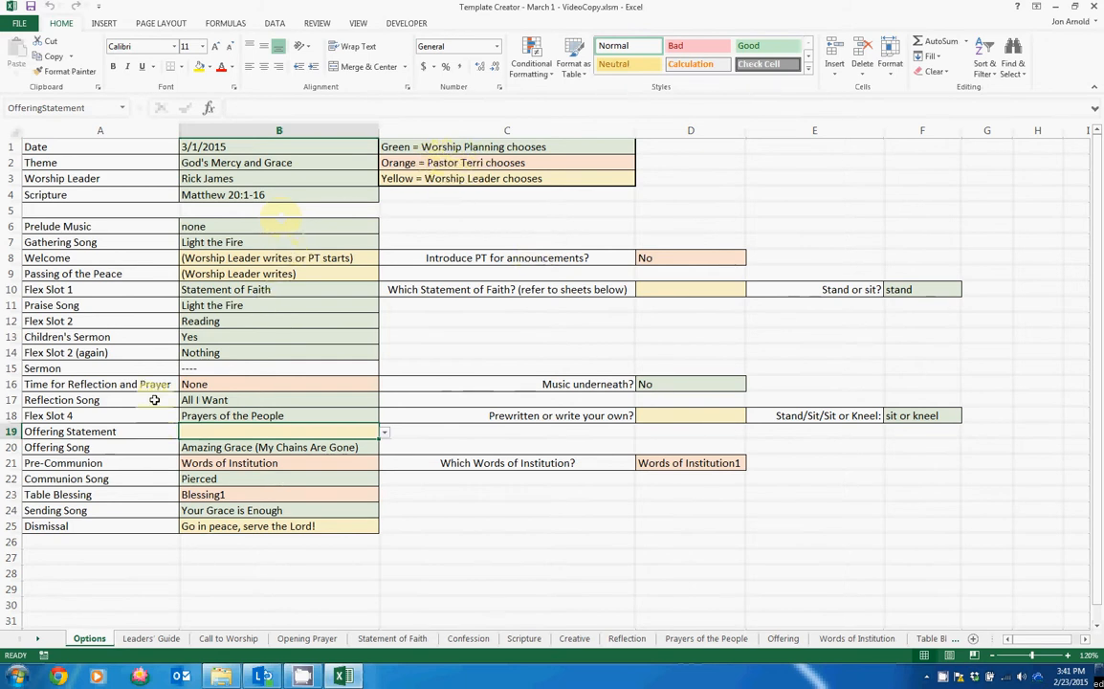
Look through the whole Leaders' Guide sheet, from the title down to the dismissal and back to the start.
{"action": "left_click", "coordinate": [151, 639]}
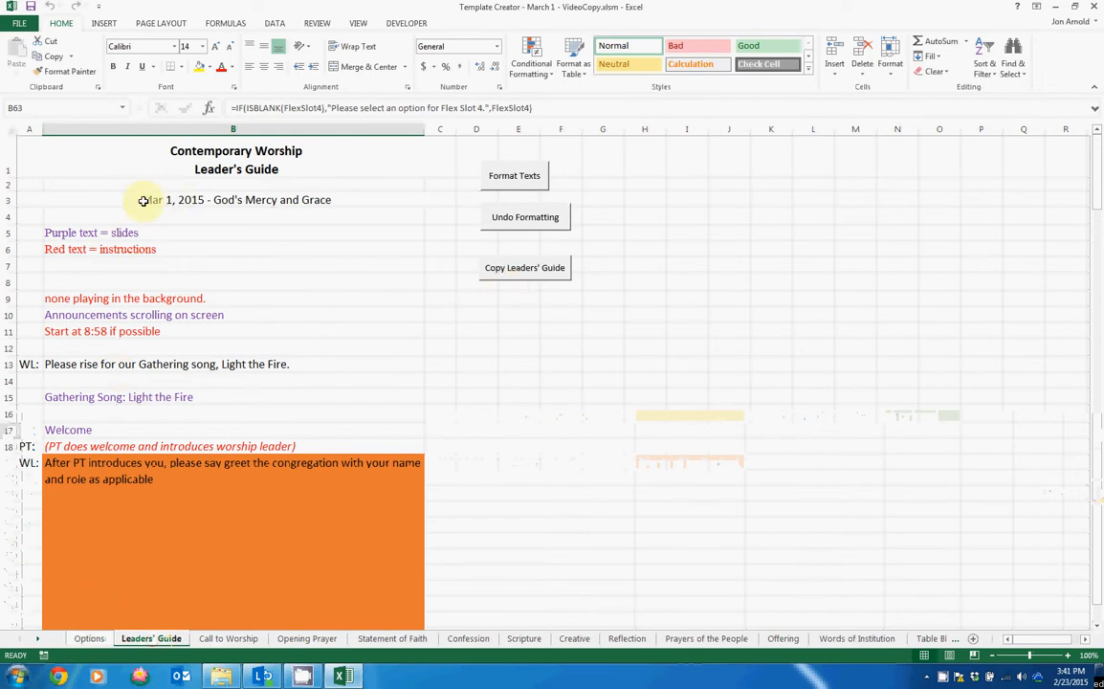
{"action": "scroll", "coordinate": [273, 279], "scroll_direction": "down", "scroll_amount": 20}
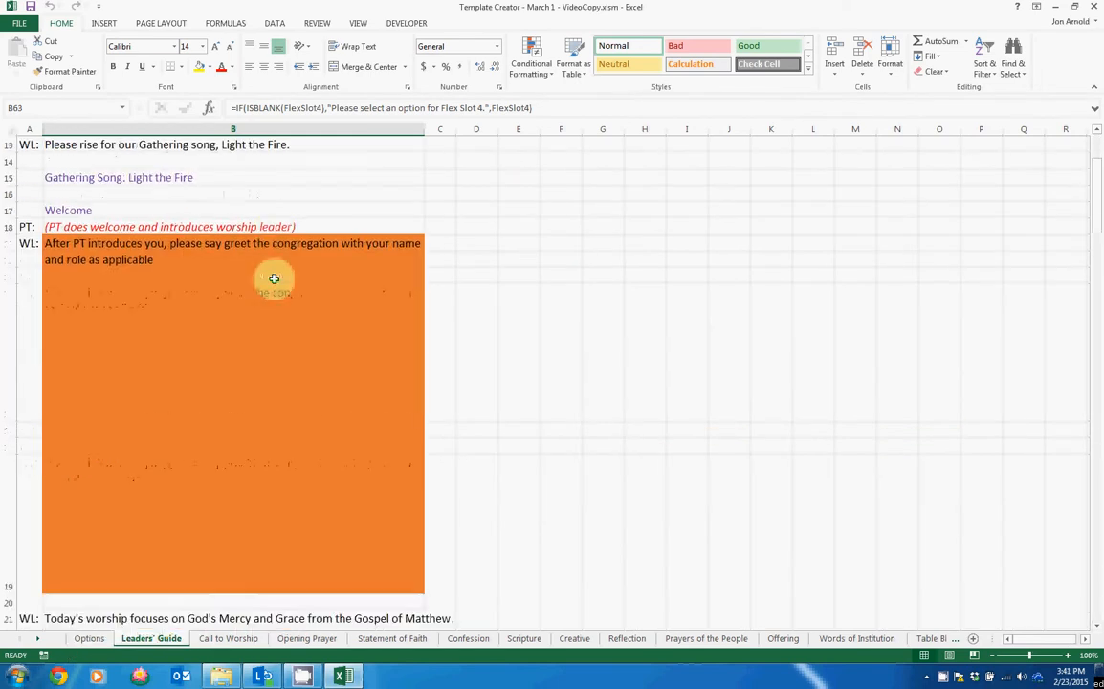
{"action": "scroll", "coordinate": [273, 280], "scroll_direction": "down", "scroll_amount": 12}
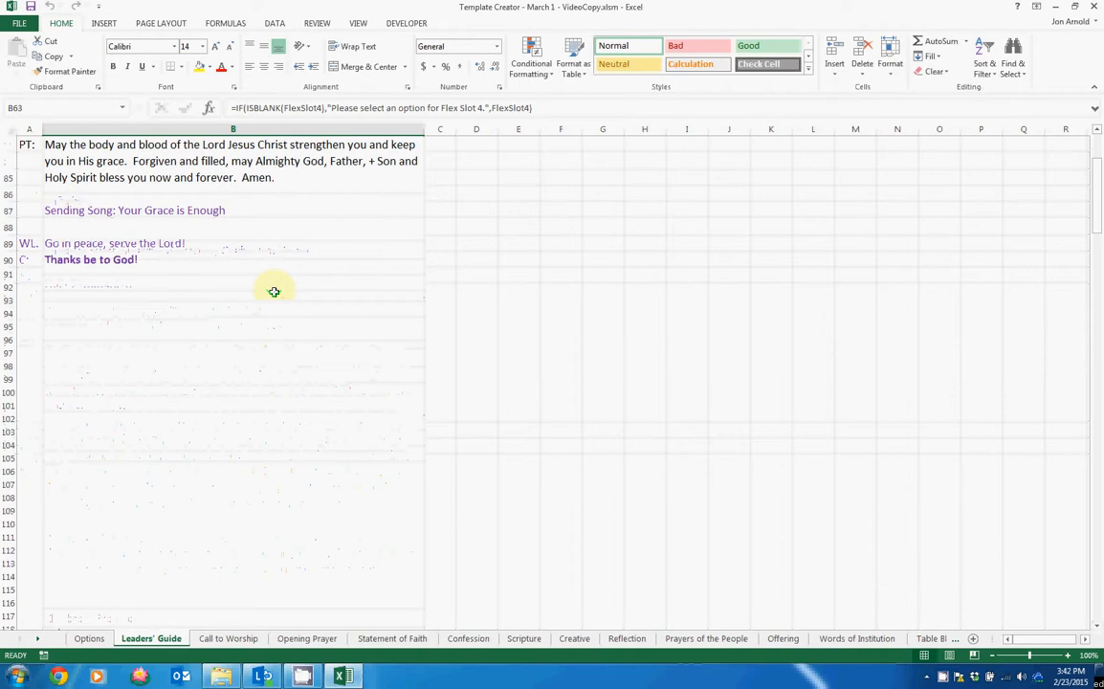
{"action": "scroll", "coordinate": [275, 292], "scroll_direction": "up", "scroll_amount": 6}
{"action": "scroll", "coordinate": [277, 327], "scroll_direction": "up", "scroll_amount": 20}
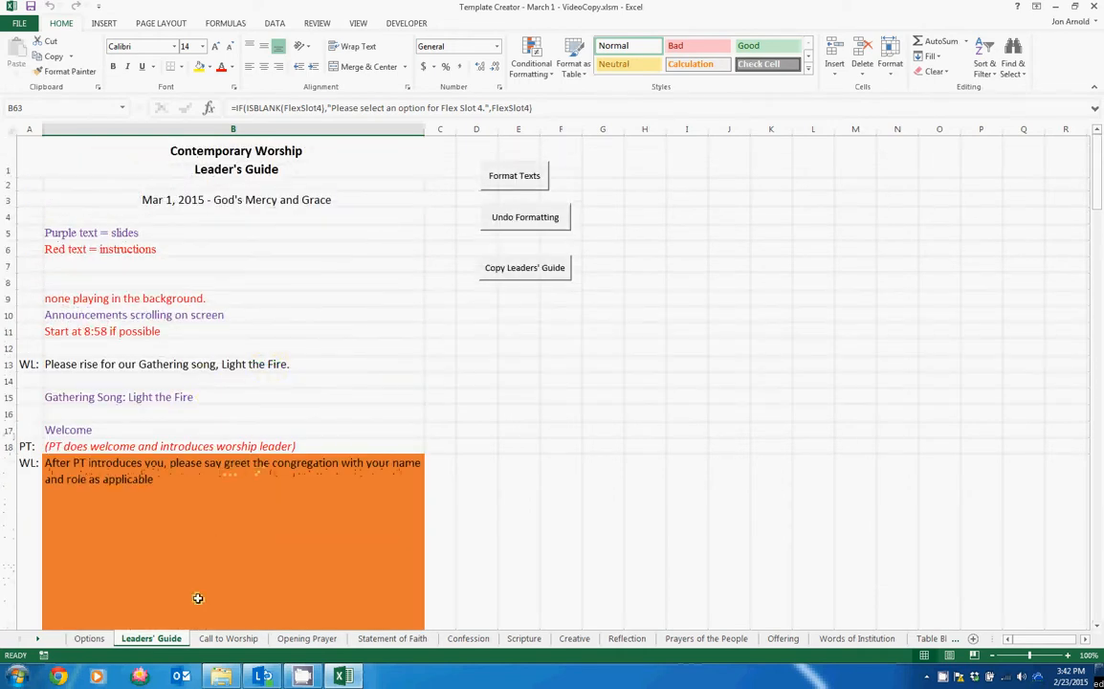
Examine the prewritten texts on the Call to Worship, Opening Prayer, Scripture and Offering sheets.
{"action": "left_click", "coordinate": [225, 641]}
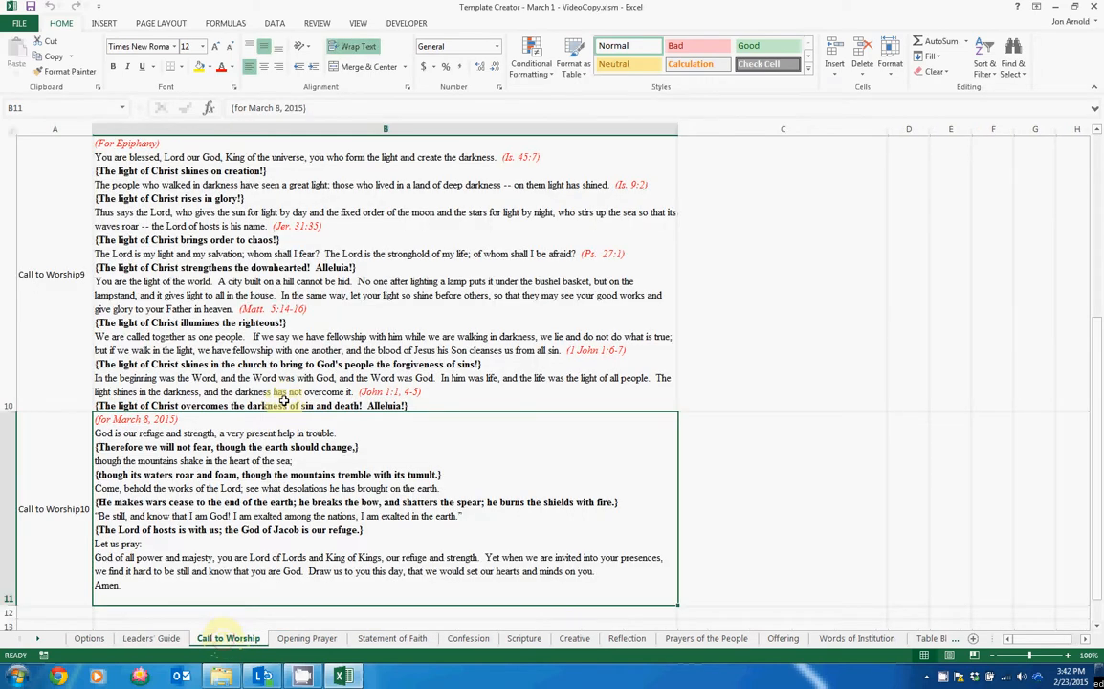
{"action": "scroll", "coordinate": [285, 399], "scroll_direction": "up", "scroll_amount": 5}
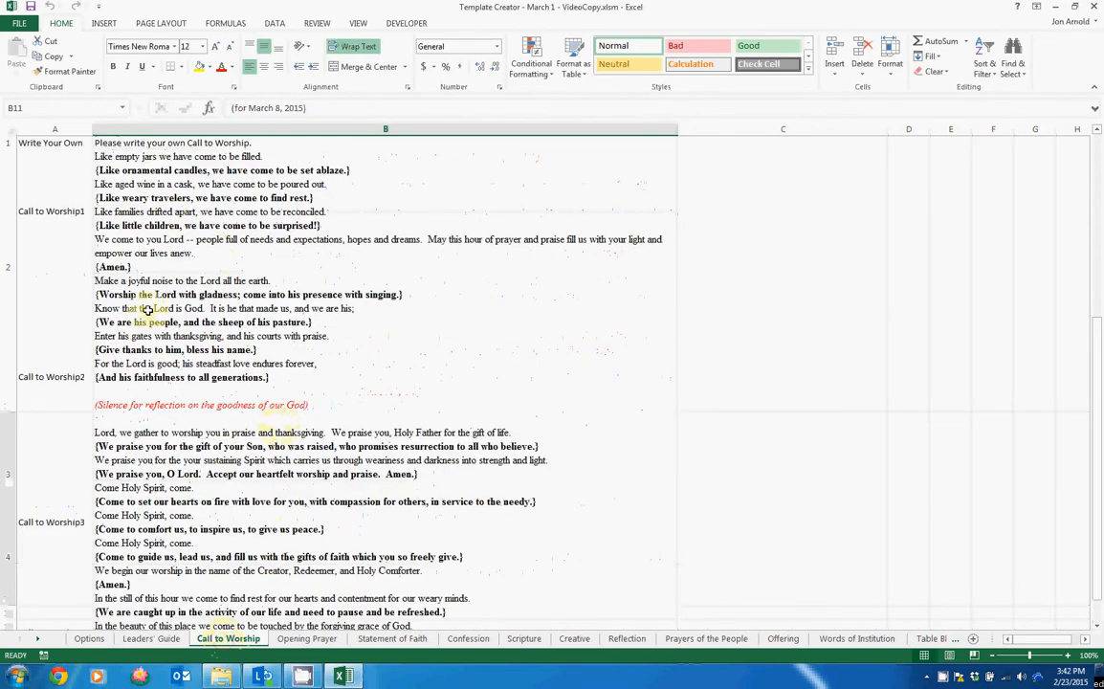
{"action": "scroll", "coordinate": [194, 274], "scroll_direction": "down", "scroll_amount": 1}
{"action": "scroll", "coordinate": [194, 275], "scroll_direction": "down", "scroll_amount": 4}
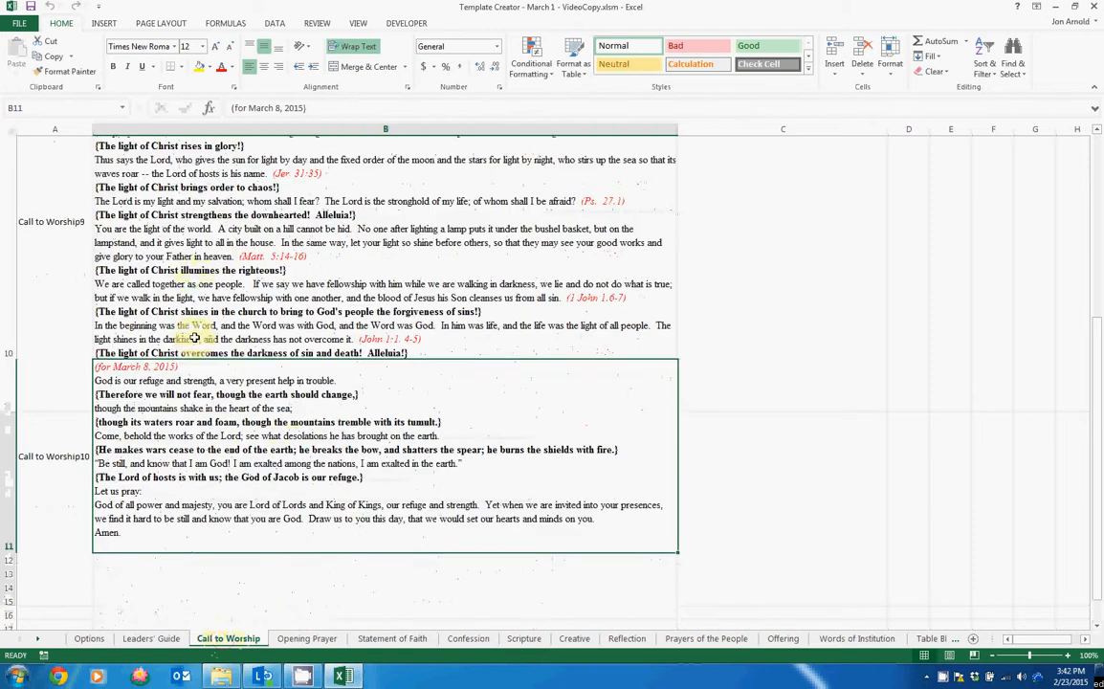
{"action": "scroll", "coordinate": [194, 350], "scroll_direction": "up", "scroll_amount": 4}
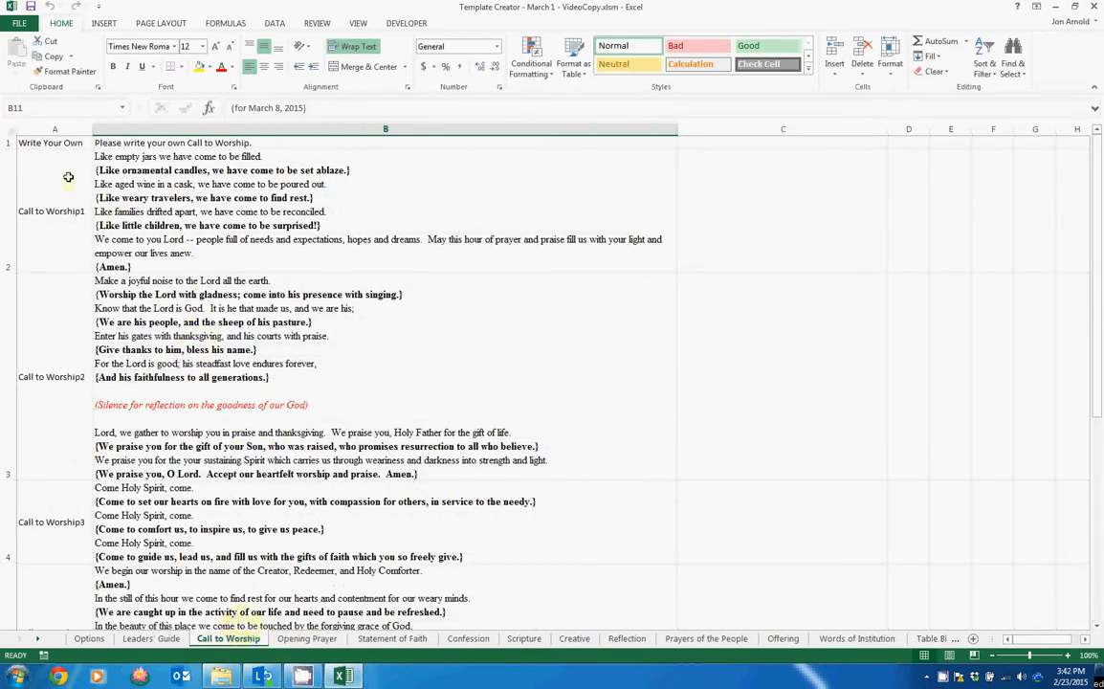
{"action": "left_click", "coordinate": [307, 639]}
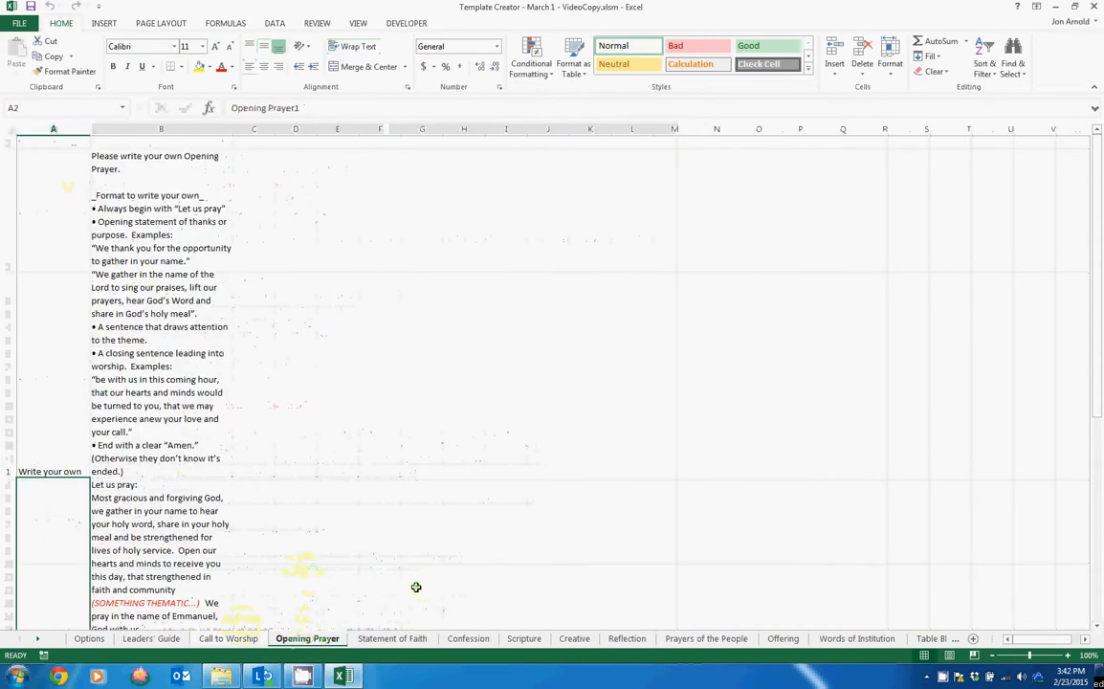
{"action": "left_click", "coordinate": [541, 640]}
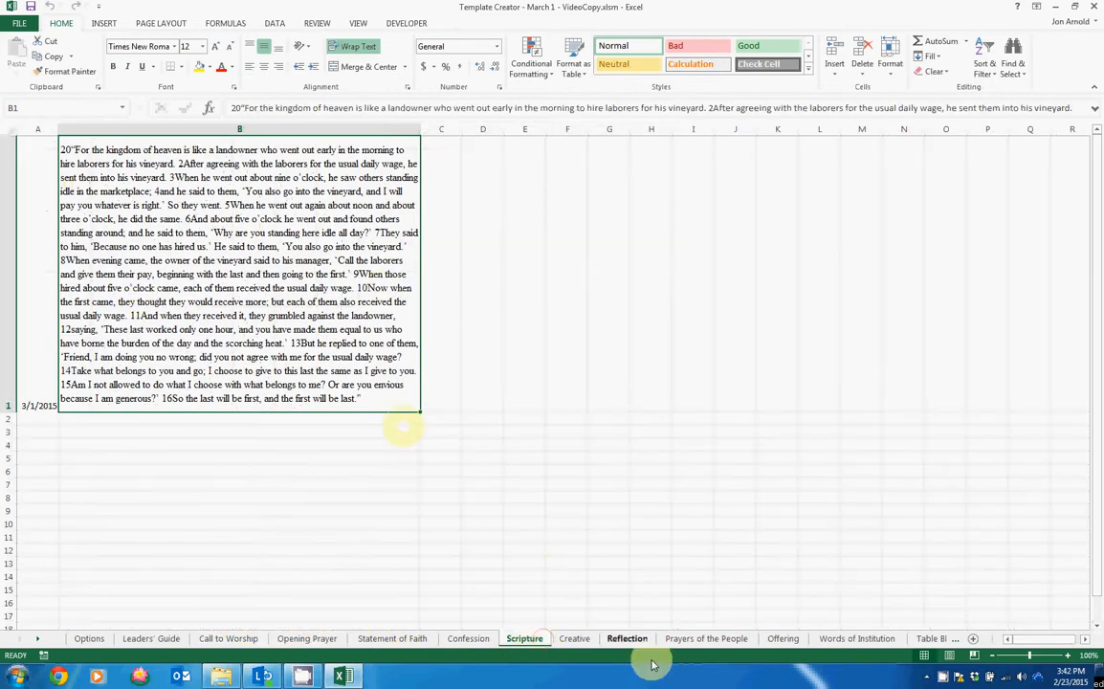
{"action": "left_click", "coordinate": [783, 640]}
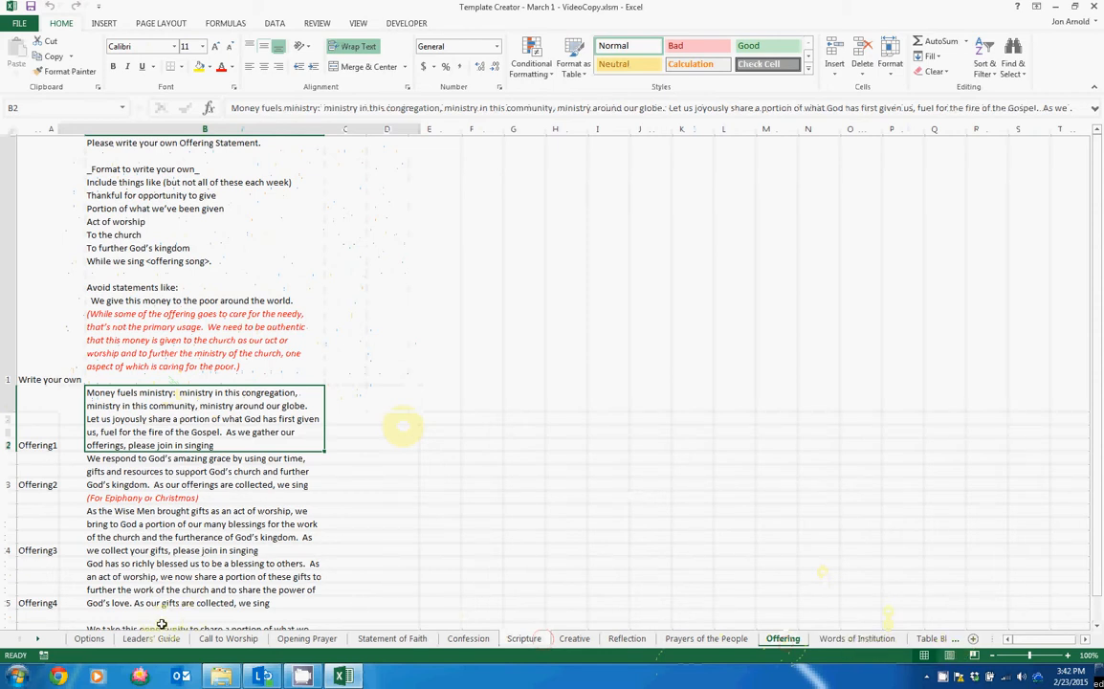
On the Options sheet, try Opening Prayer for Flex Slot 1, and switch it back to Statement of Faith.
{"action": "left_click", "coordinate": [101, 639]}
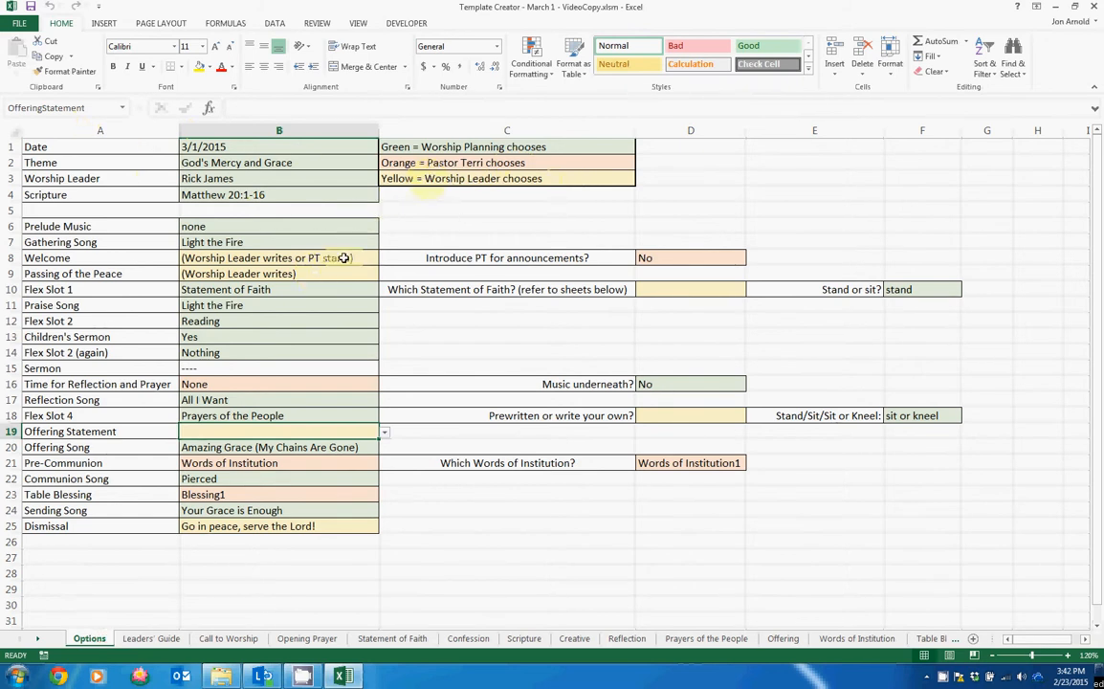
{"action": "mouse_move", "coordinate": [313, 259]}
{"action": "left_mouse_down"}
{"action": "mouse_move", "coordinate": [306, 279]}
{"action": "mouse_move", "coordinate": [298, 257]}
{"action": "left_mouse_up"}
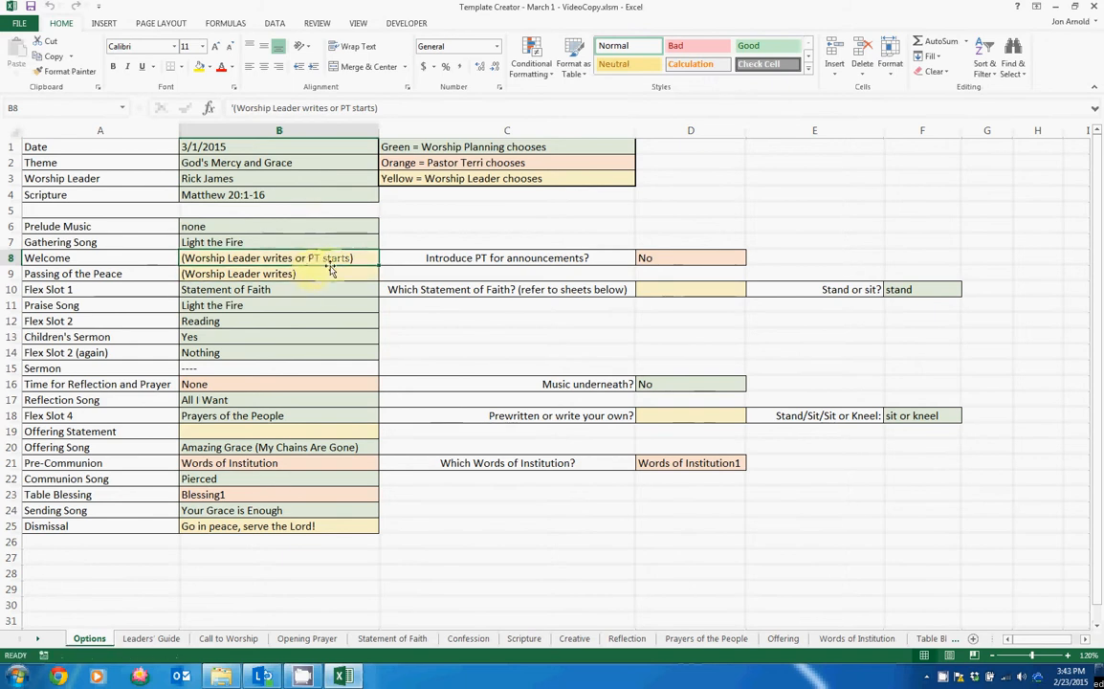
{"action": "left_click", "coordinate": [666, 286]}
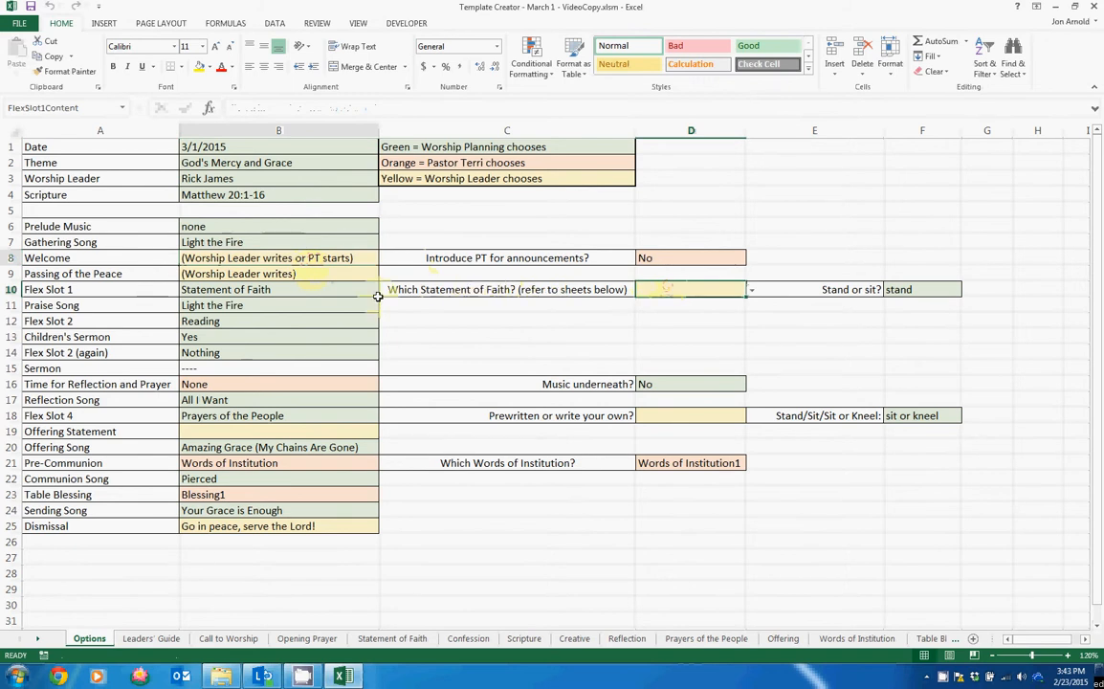
{"action": "left_click", "coordinate": [311, 290]}
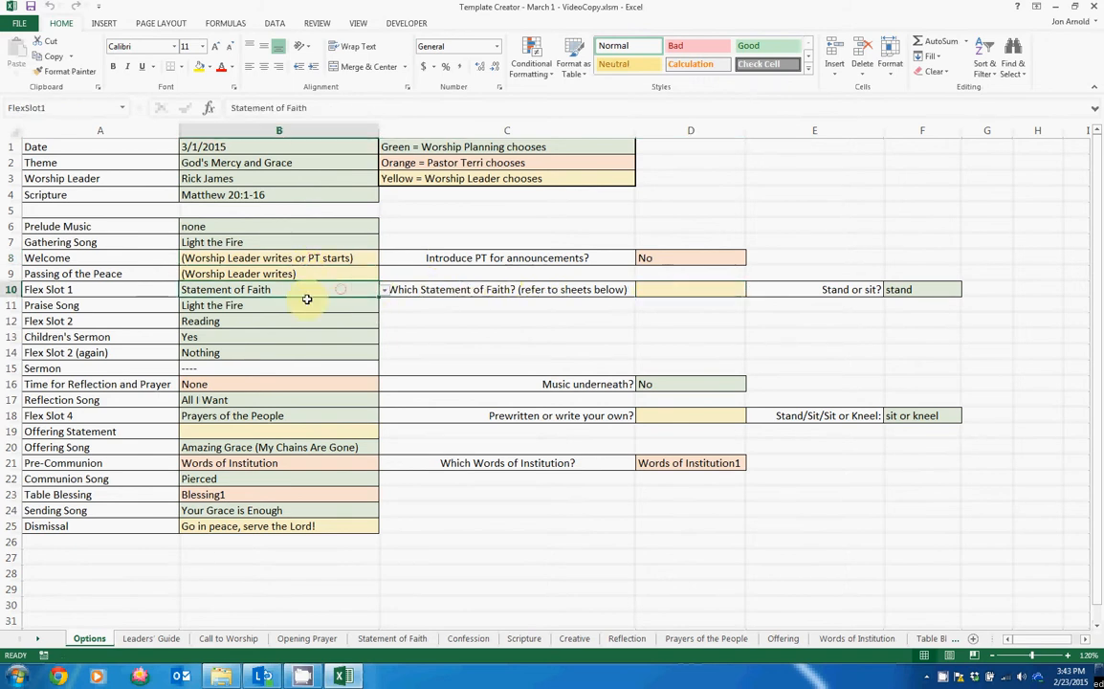
{"action": "left_click", "coordinate": [384, 290]}
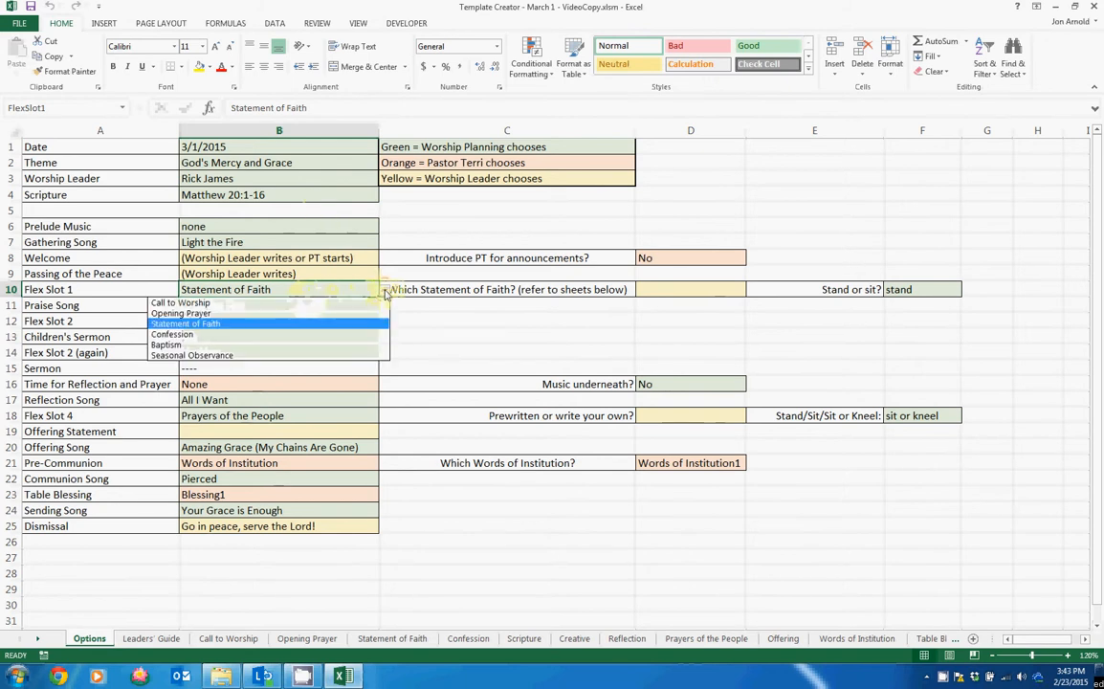
{"action": "left_click", "coordinate": [209, 313]}
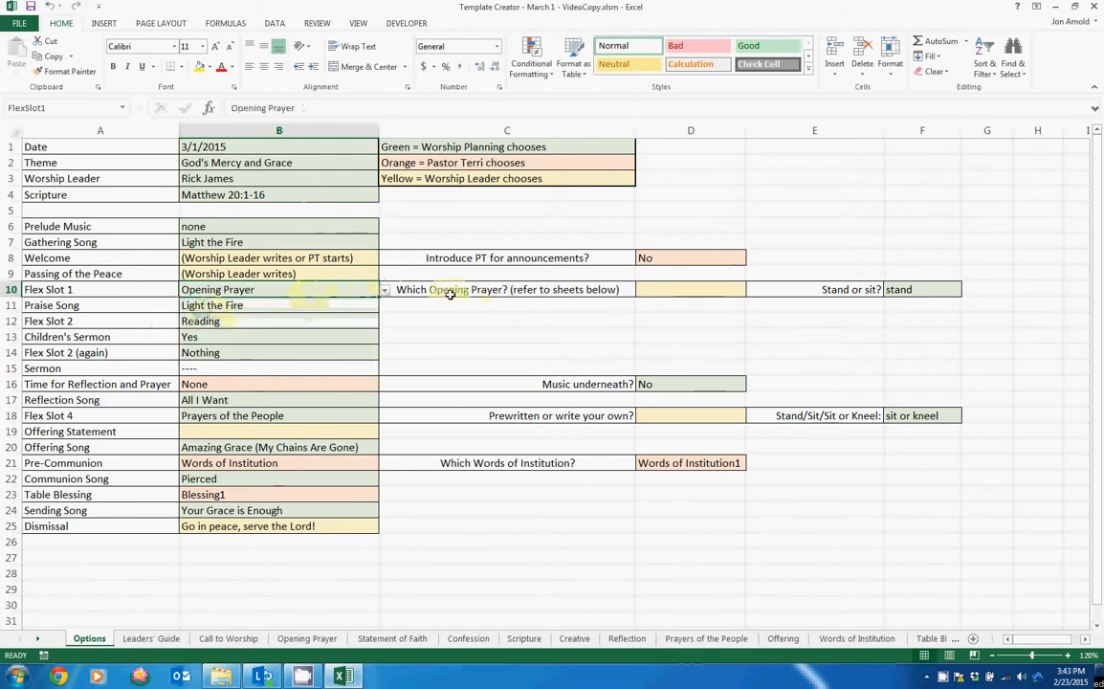
{"action": "left_click", "coordinate": [385, 291]}
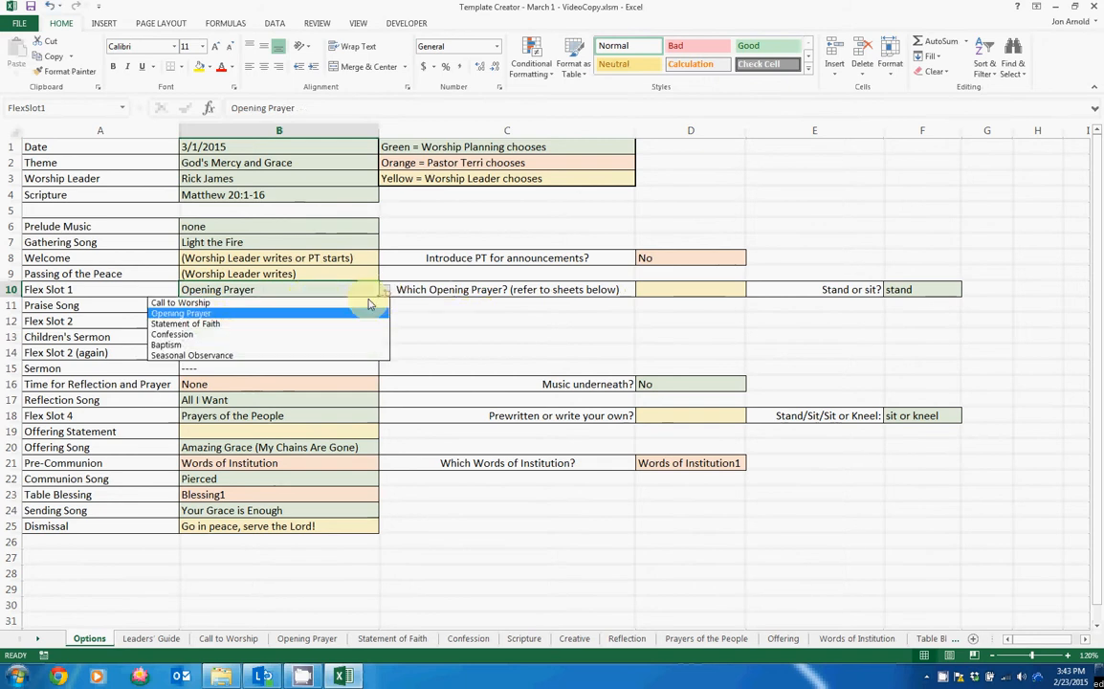
{"action": "left_click", "coordinate": [186, 323]}
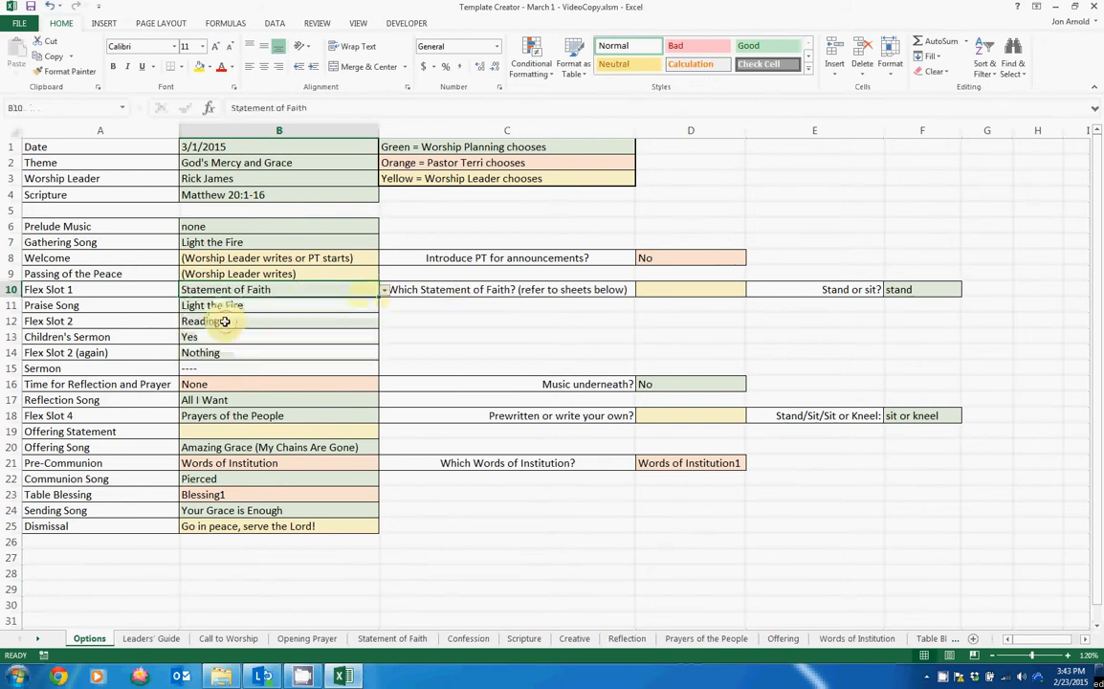
Check which statements of faith can be chosen for Flex Slot 1, without picking one.
{"action": "left_click", "coordinate": [733, 286]}
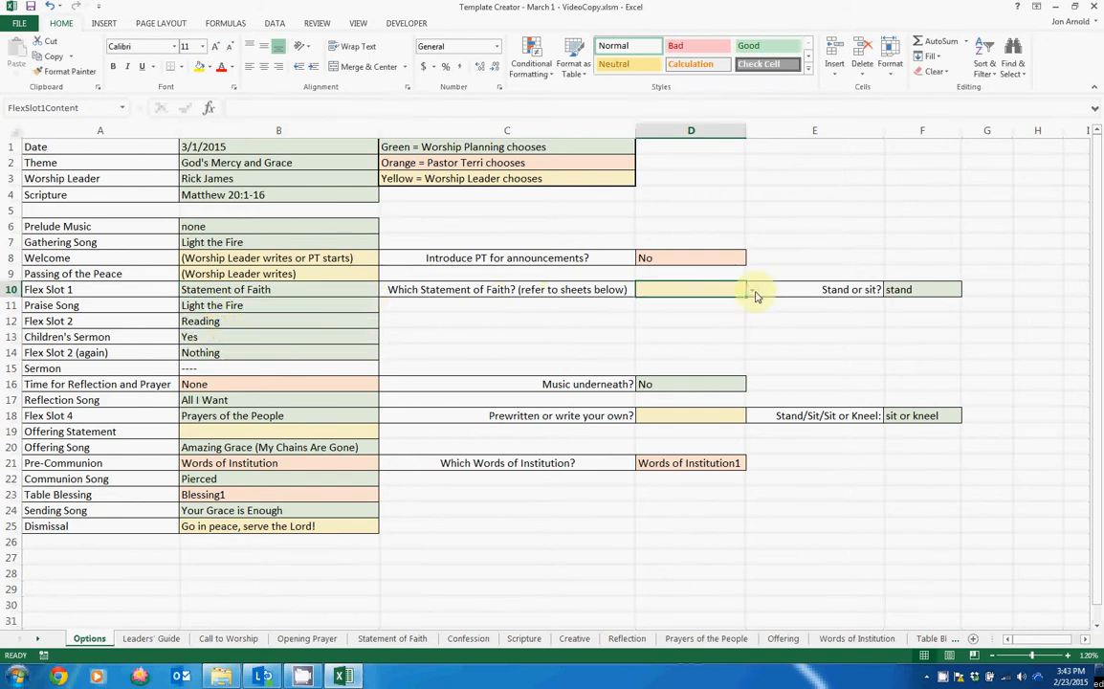
{"action": "left_click", "coordinate": [751, 291]}
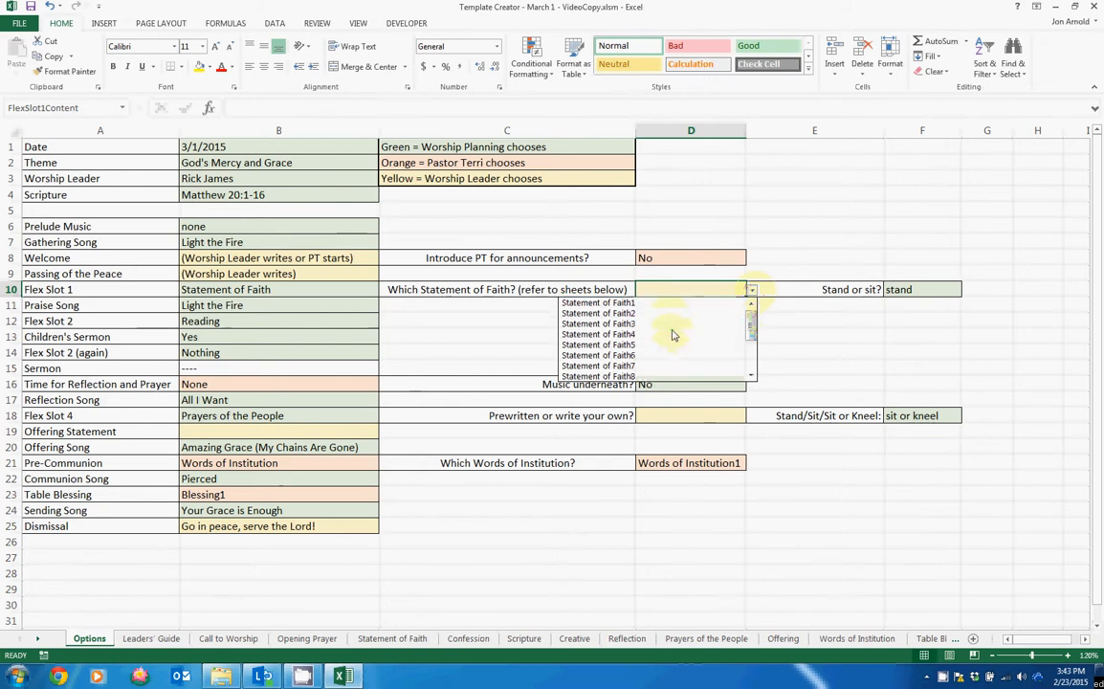
{"action": "left_click", "coordinate": [752, 291]}
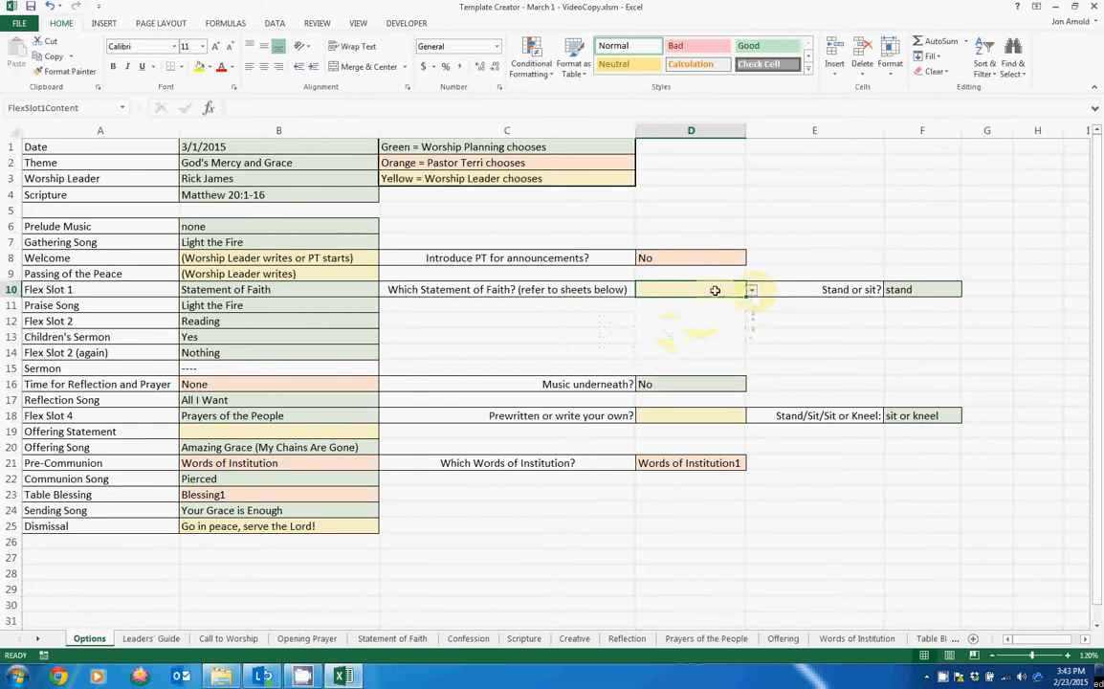
Read through the numbered texts on the Statement of Faith sheet, looking closely at the first, second and fourth entries.
{"action": "left_click", "coordinate": [392, 639]}
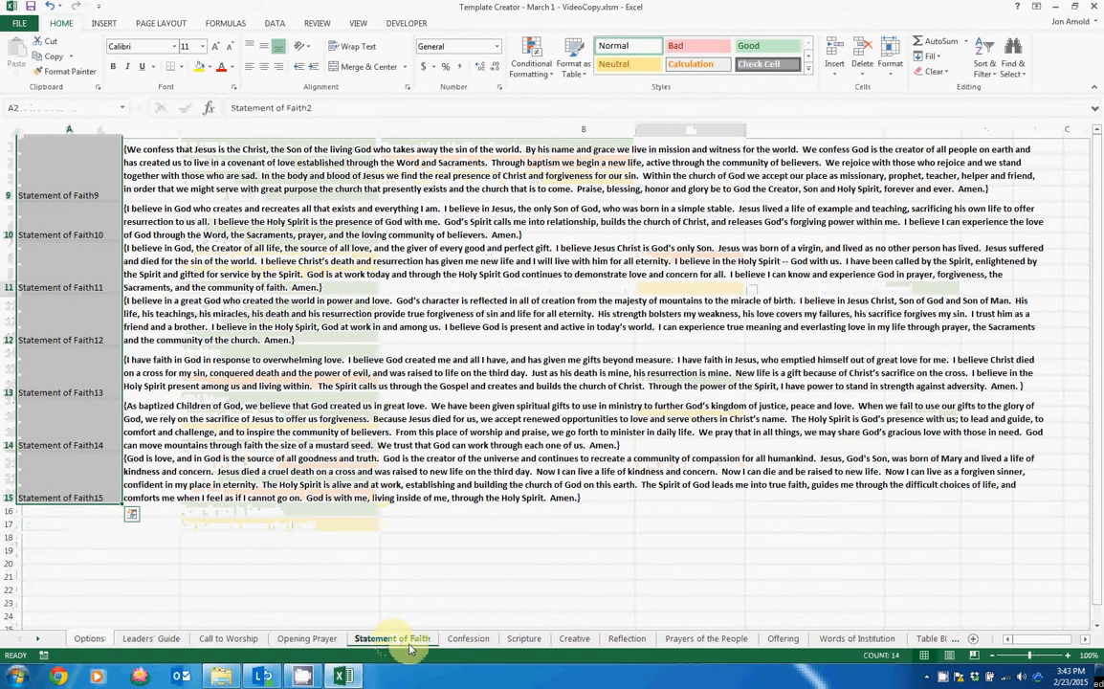
{"action": "scroll", "coordinate": [313, 534], "scroll_direction": "up", "scroll_amount": 3}
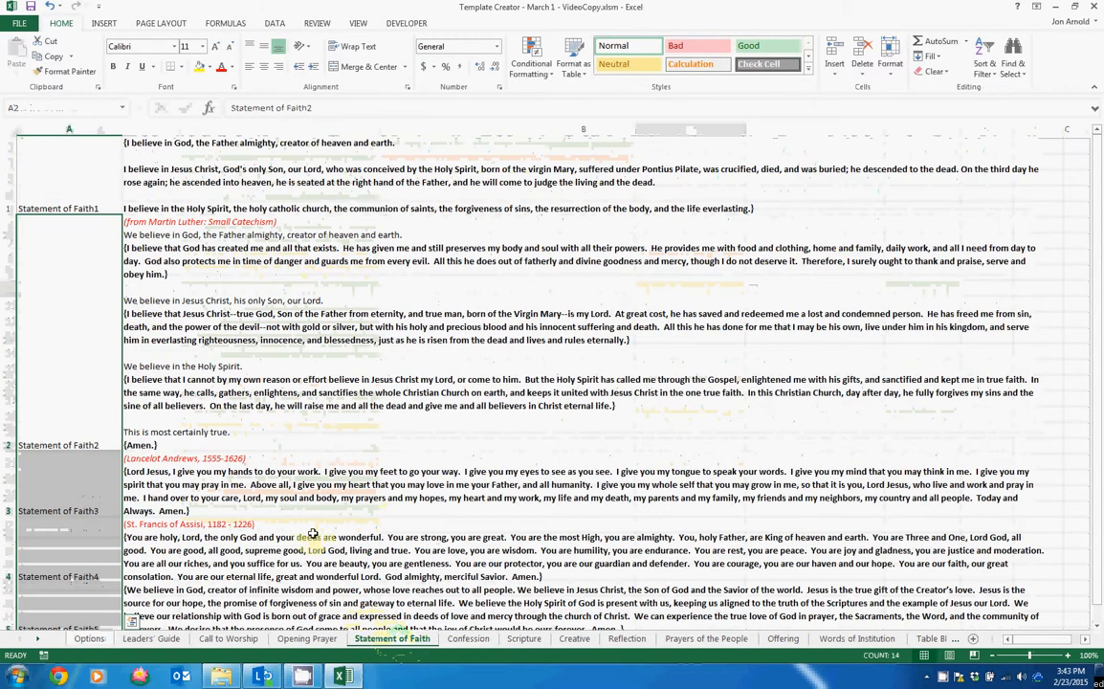
{"action": "left_click", "coordinate": [90, 160]}
{"action": "scroll", "coordinate": [255, 350], "scroll_direction": "down", "scroll_amount": 1}
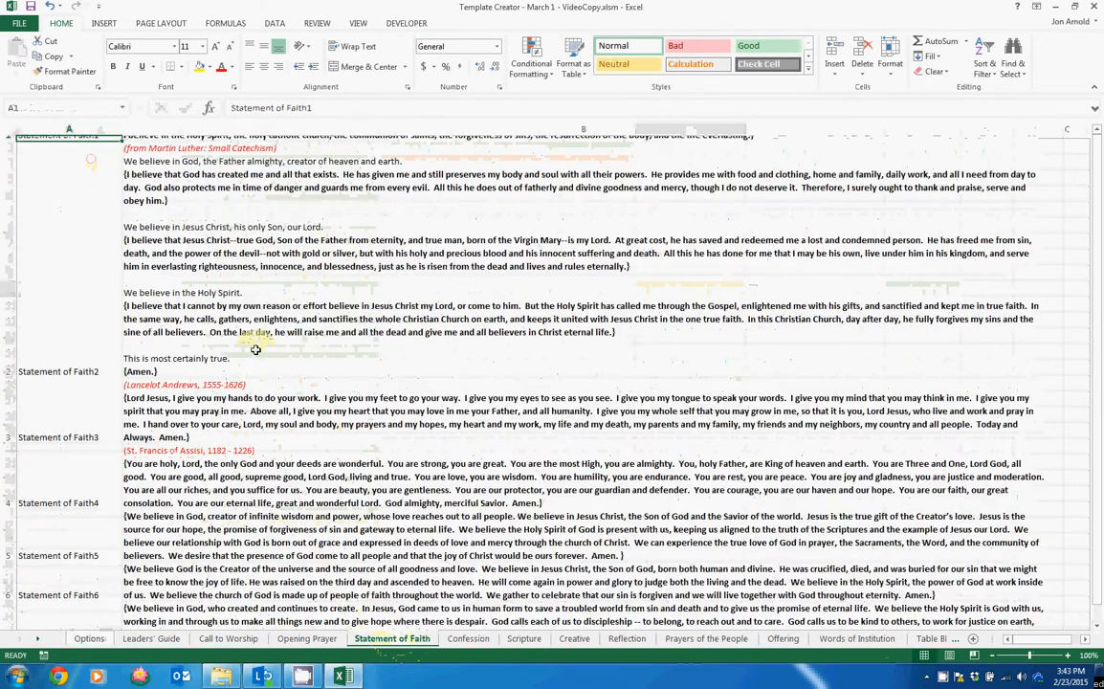
{"action": "scroll", "coordinate": [255, 350], "scroll_direction": "down", "scroll_amount": 3}
{"action": "scroll", "coordinate": [253, 389], "scroll_direction": "up", "scroll_amount": 4}
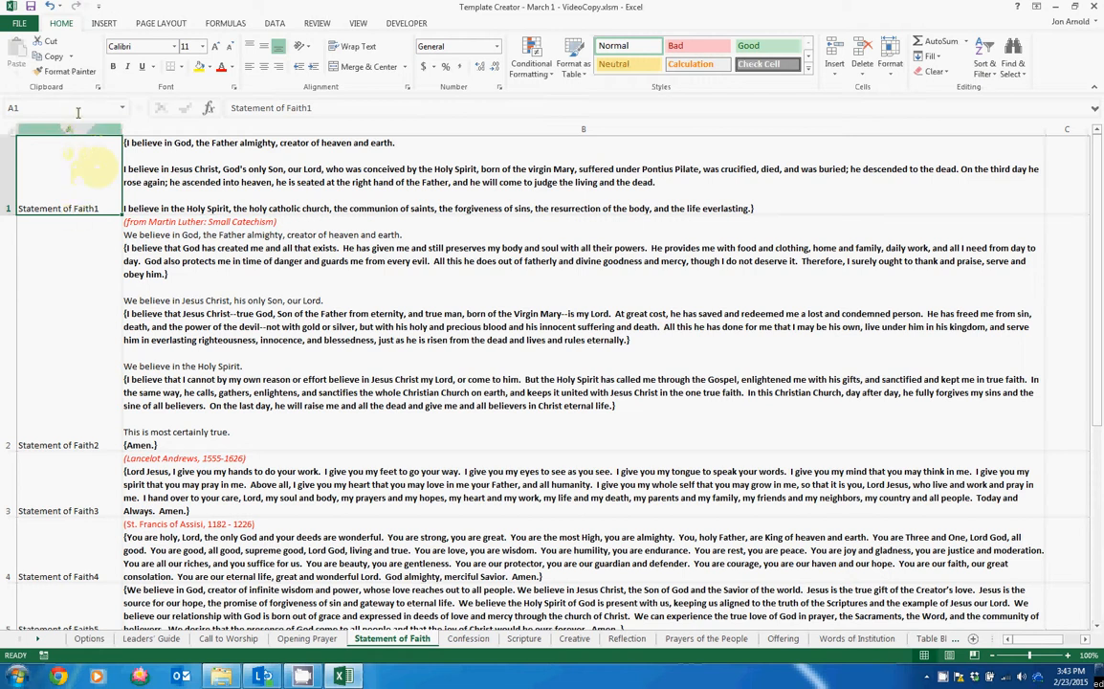
{"action": "left_click", "coordinate": [191, 175]}
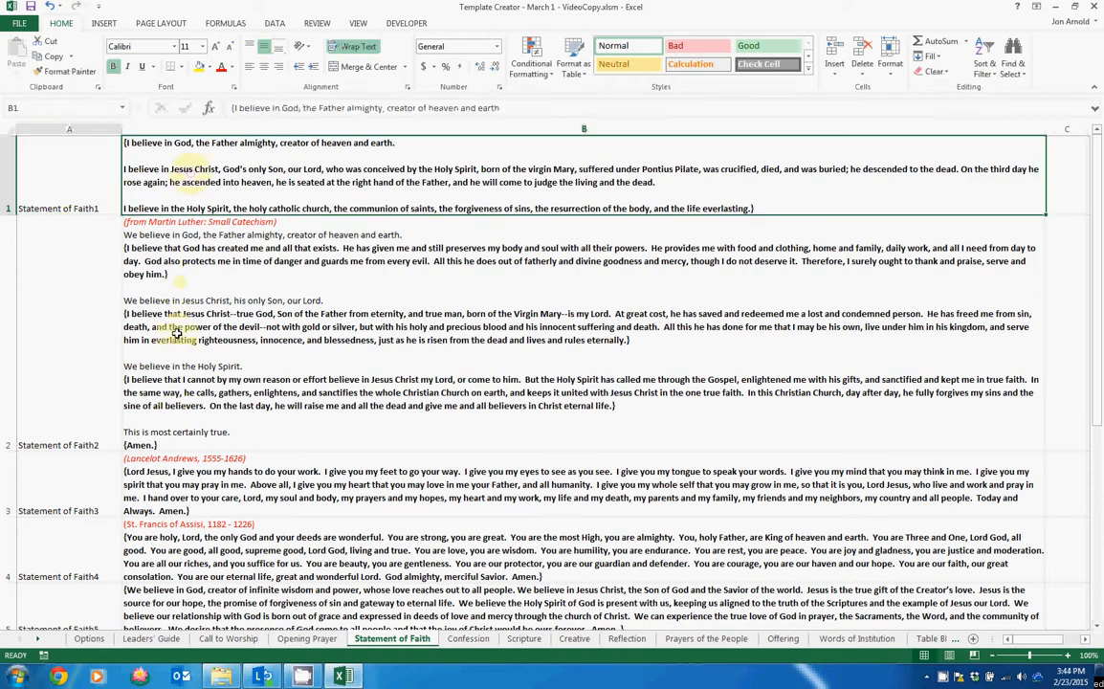
{"action": "left_click", "coordinate": [190, 364]}
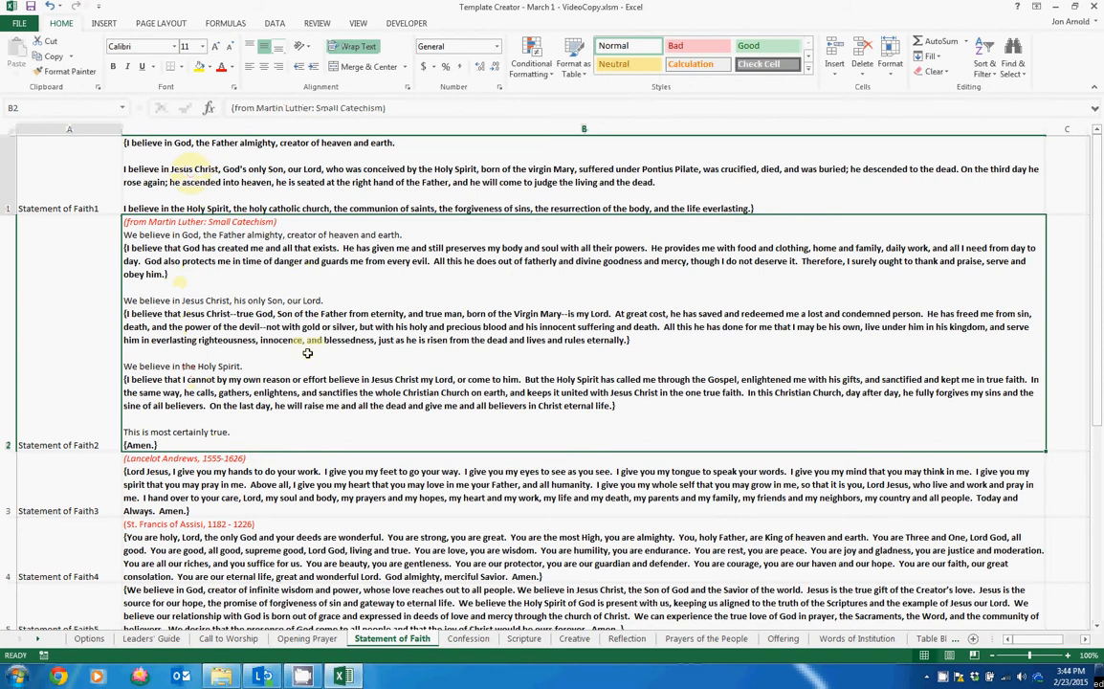
{"action": "scroll", "coordinate": [307, 353], "scroll_direction": "down", "scroll_amount": 3}
{"action": "scroll", "coordinate": [295, 389], "scroll_direction": "up", "scroll_amount": 3}
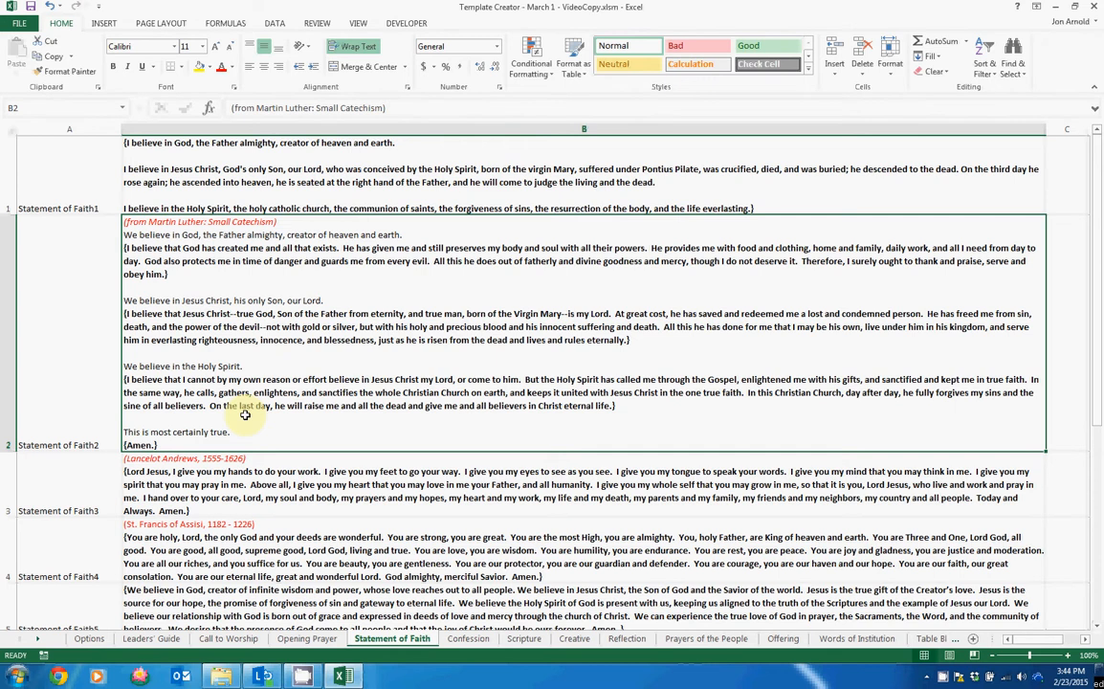
{"action": "left_click", "coordinate": [202, 547]}
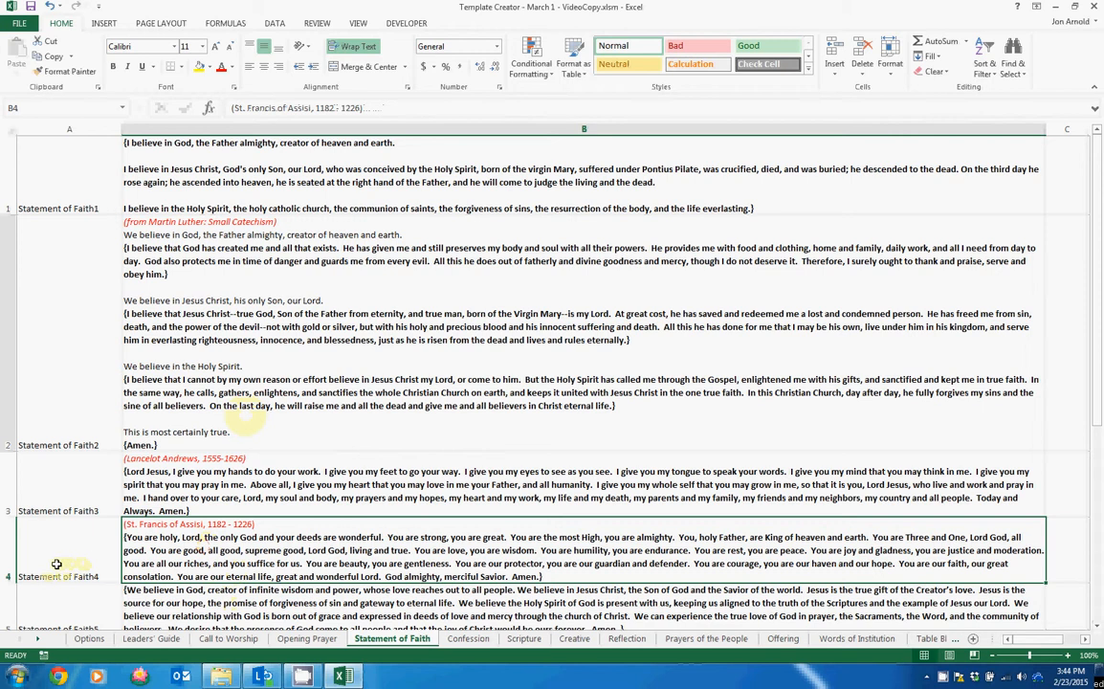
On the Options sheet, choose Statement of Faith4 as the statement of faith for Flex Slot 1.
{"action": "left_click", "coordinate": [88, 639]}
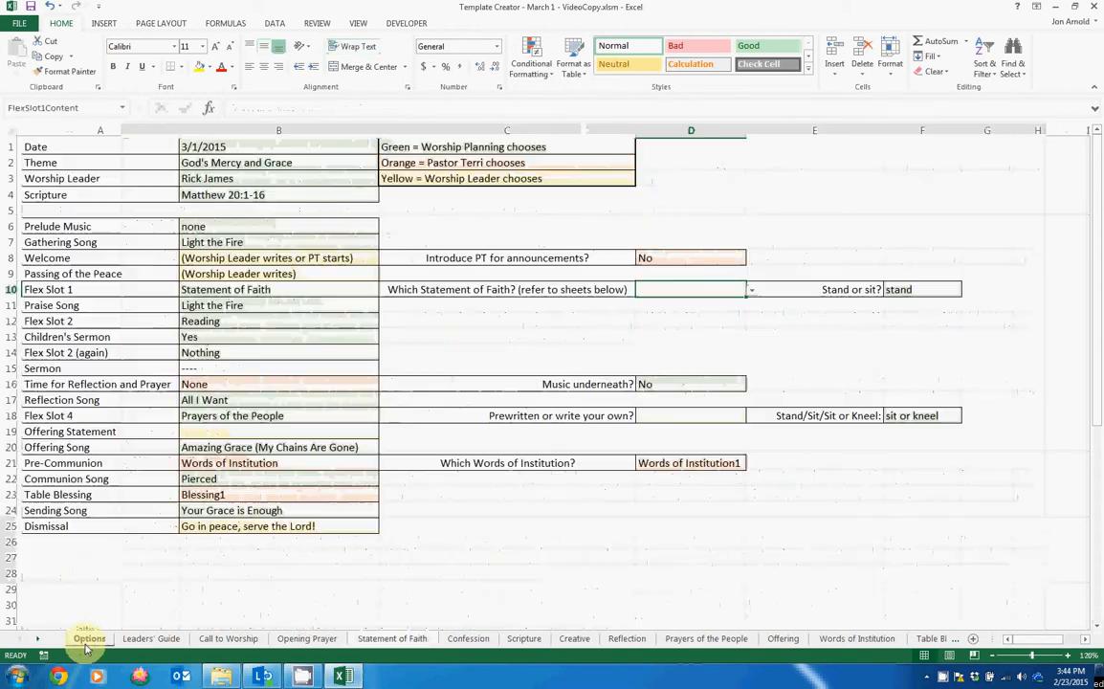
{"action": "left_click", "coordinate": [752, 292]}
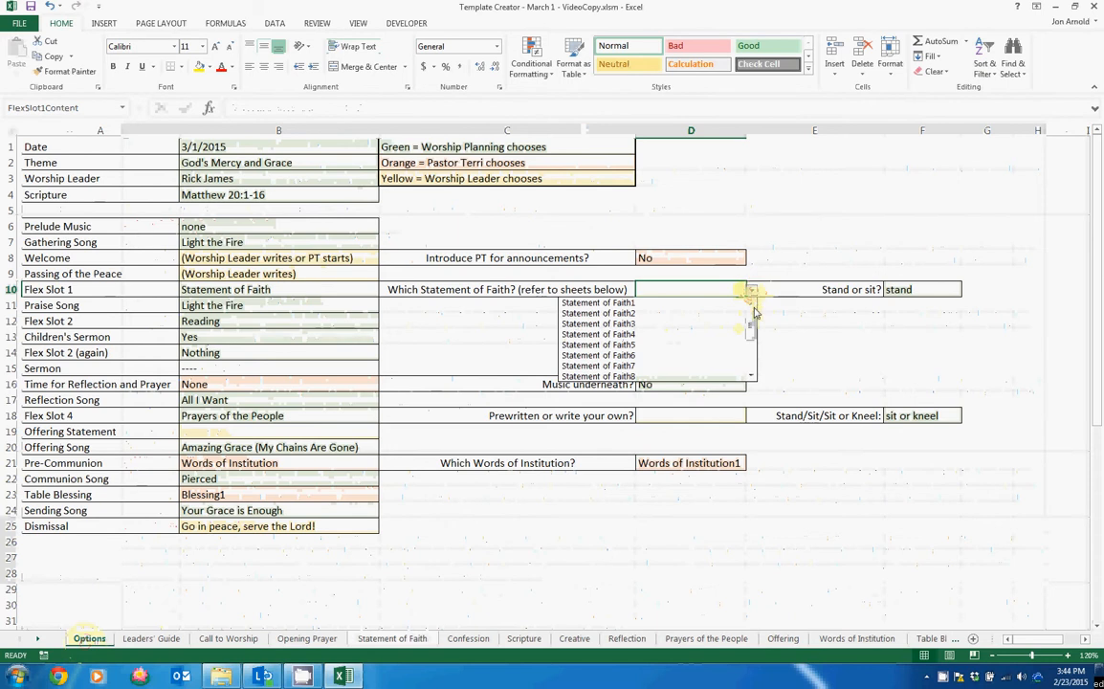
{"action": "left_click", "coordinate": [651, 335]}
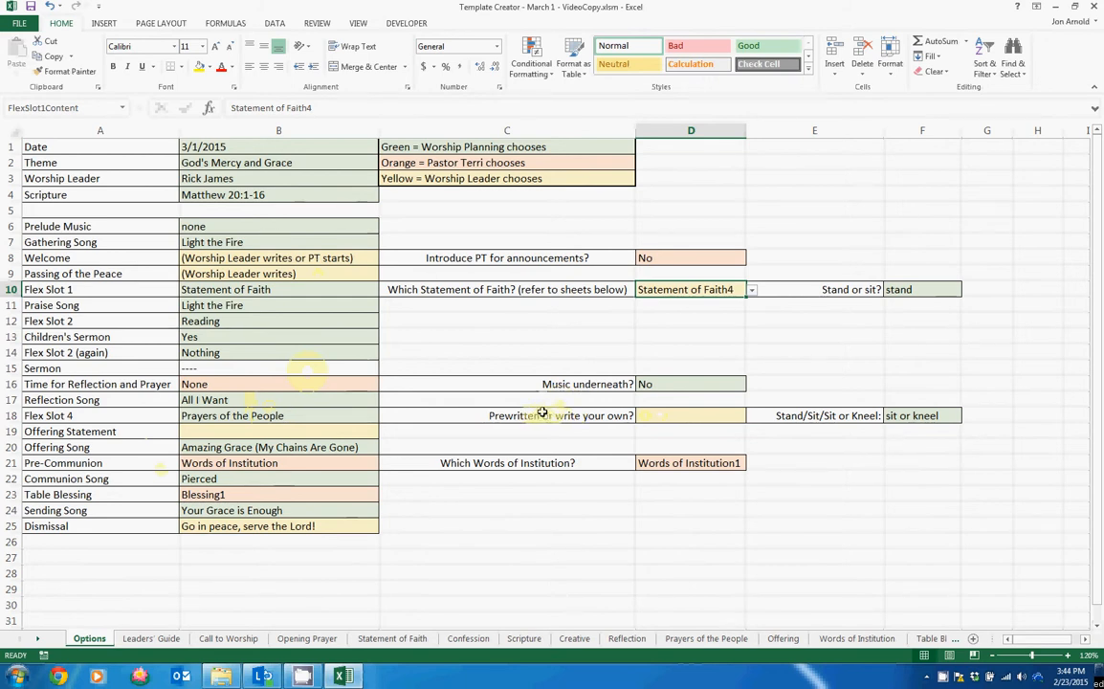
Set the Flex Slot 4 Prayers of the People choice to Prewritten.
{"action": "left_click", "coordinate": [663, 413]}
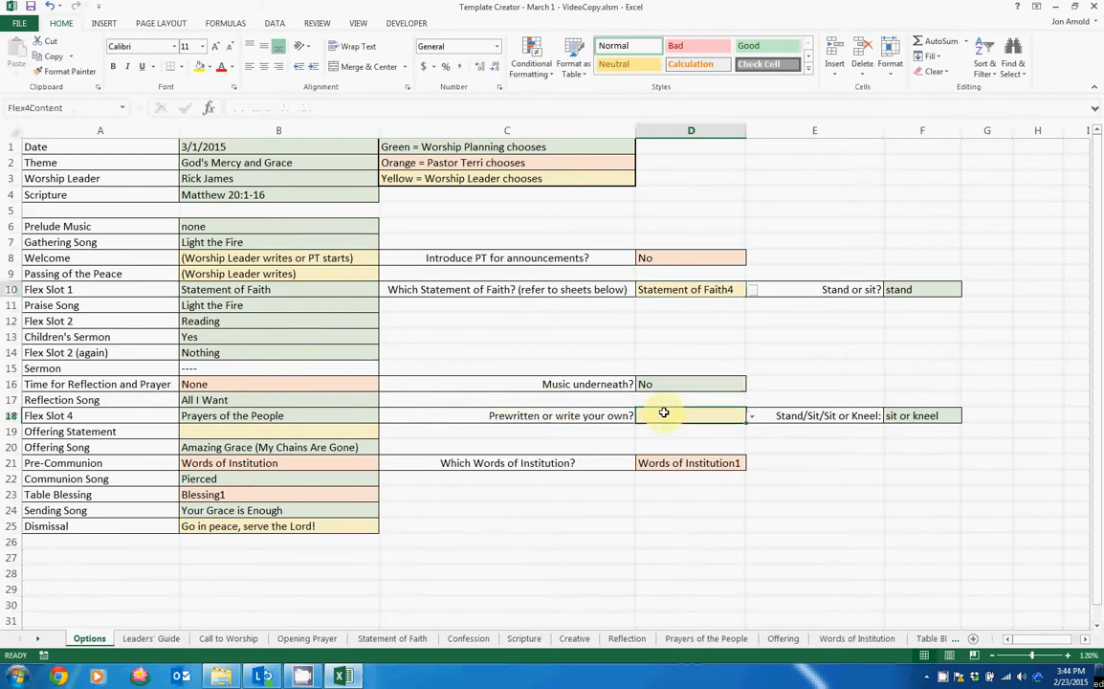
{"action": "left_click", "coordinate": [752, 420]}
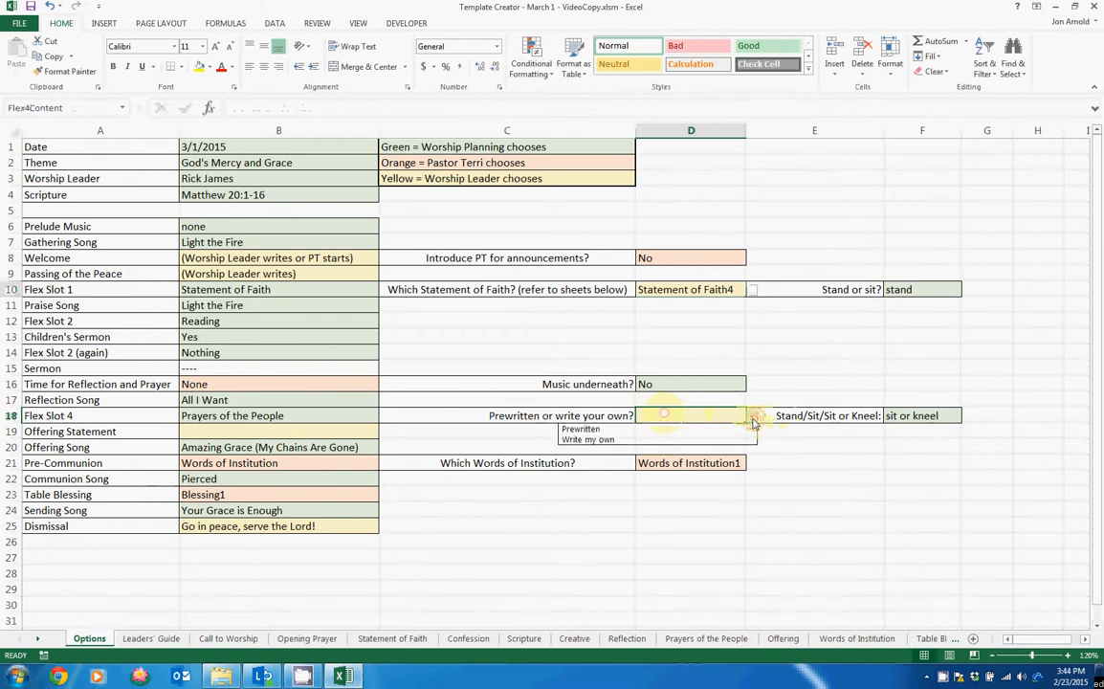
{"action": "left_click", "coordinate": [718, 430]}
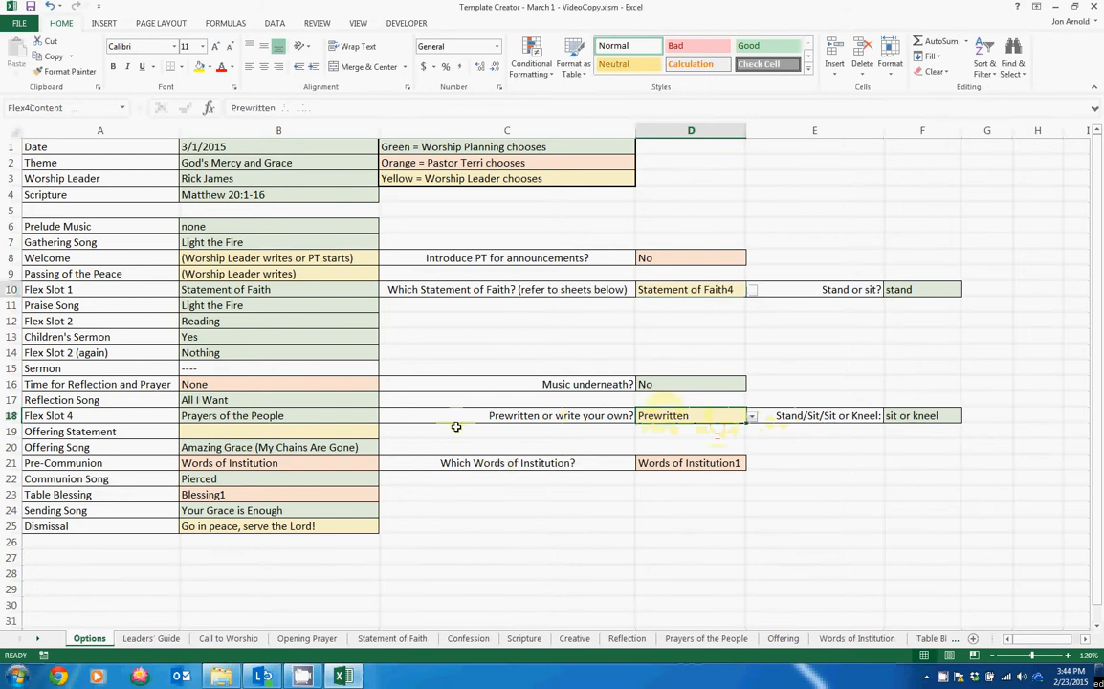
Check the choices available for the Offering Statement, and read the matching texts and write-your-own guidance on the Offering sheet.
{"action": "left_click", "coordinate": [230, 430]}
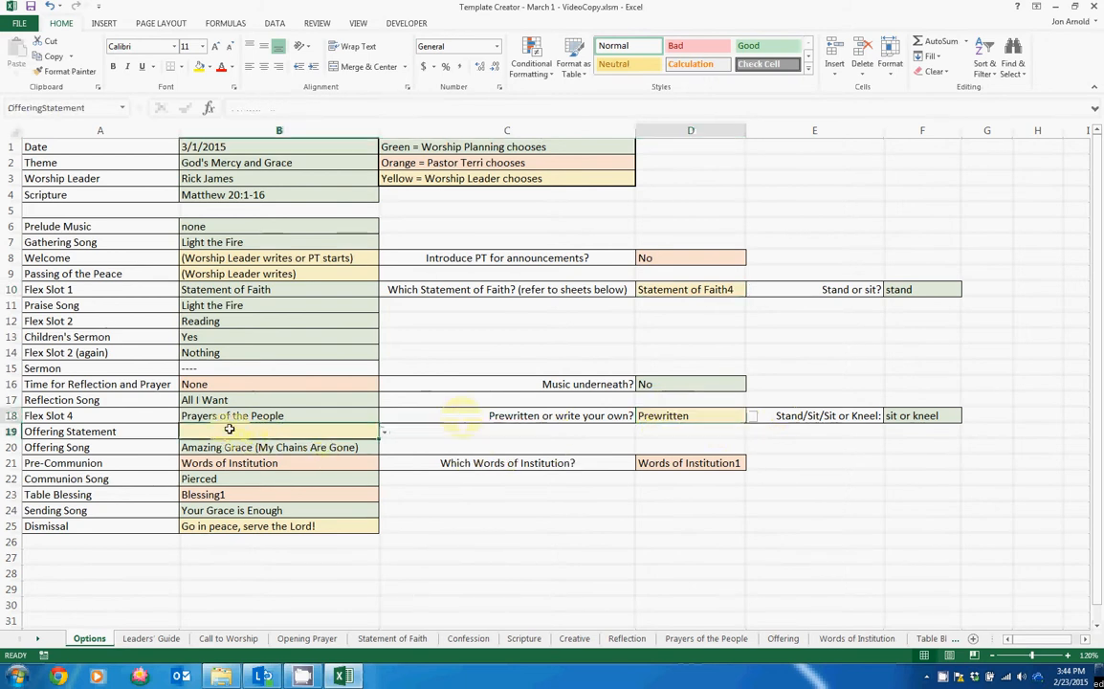
{"action": "left_click", "coordinate": [384, 433]}
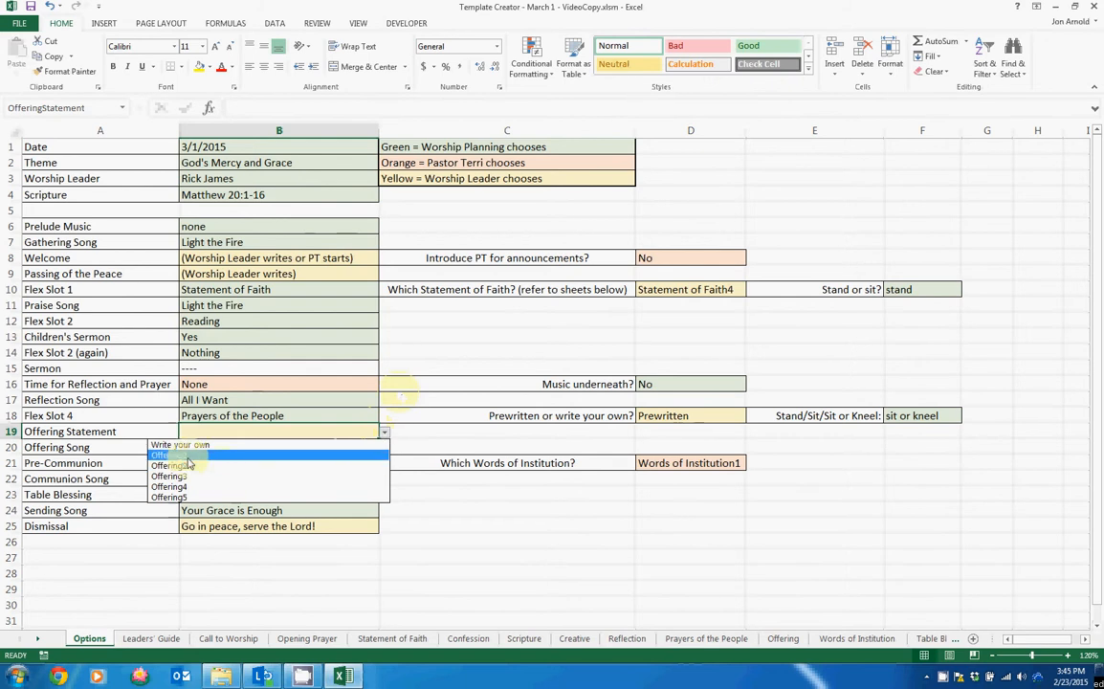
{"action": "left_click", "coordinate": [385, 433]}
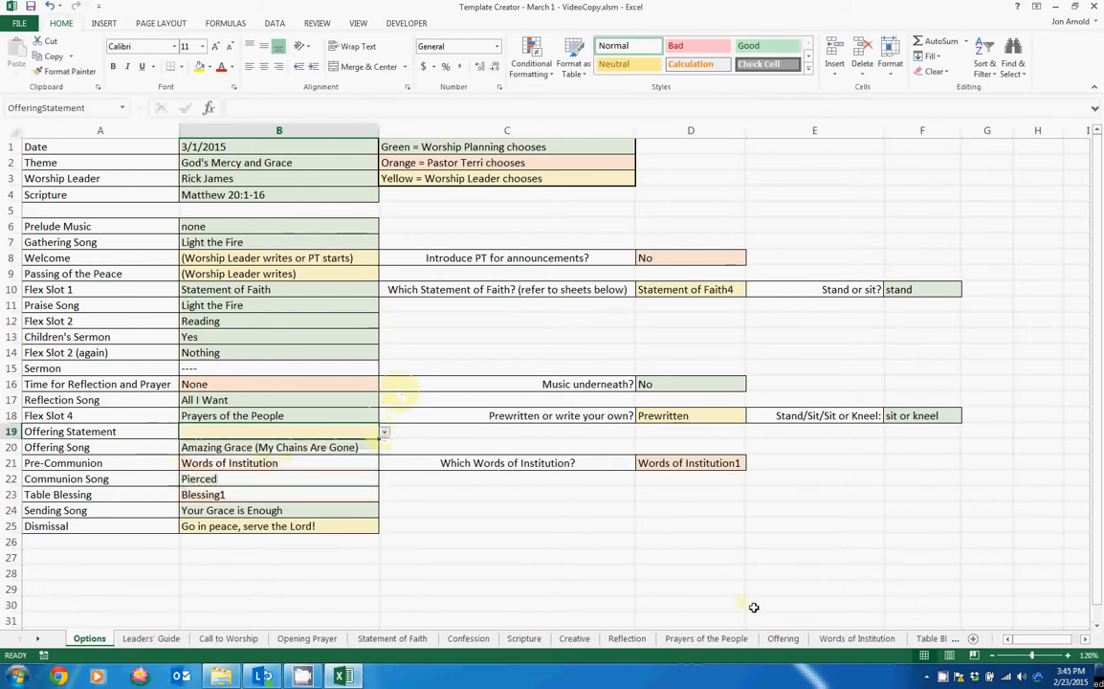
{"action": "left_click", "coordinate": [779, 638]}
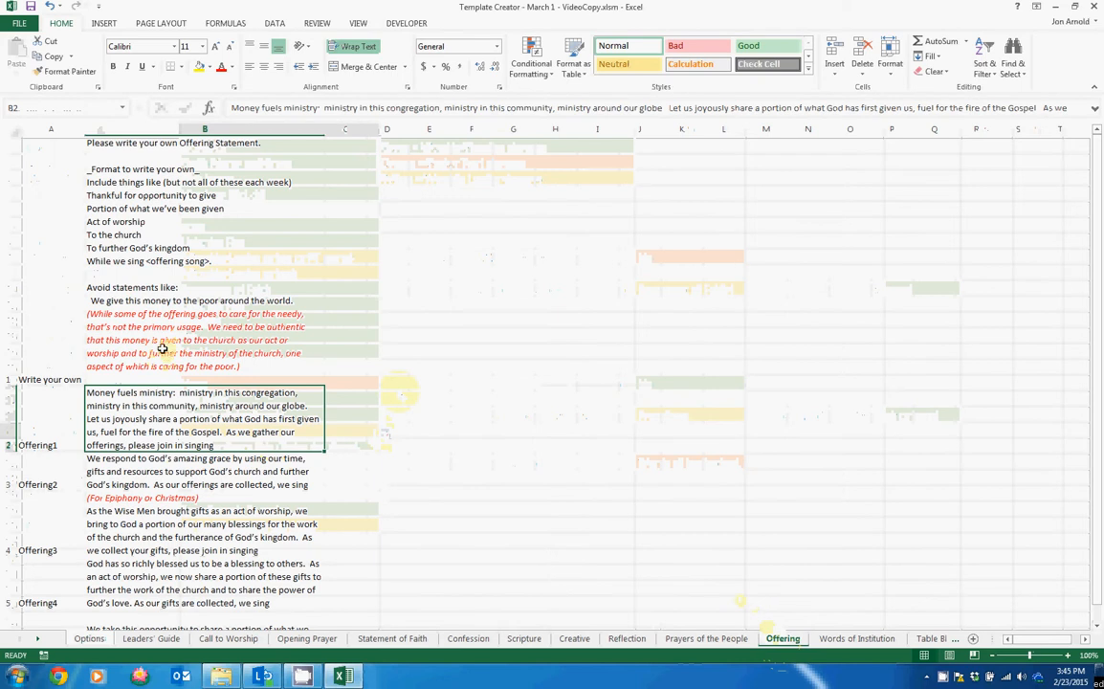
{"action": "scroll", "coordinate": [171, 315], "scroll_direction": "down", "scroll_amount": 2}
{"action": "scroll", "coordinate": [177, 316], "scroll_direction": "up", "scroll_amount": 2}
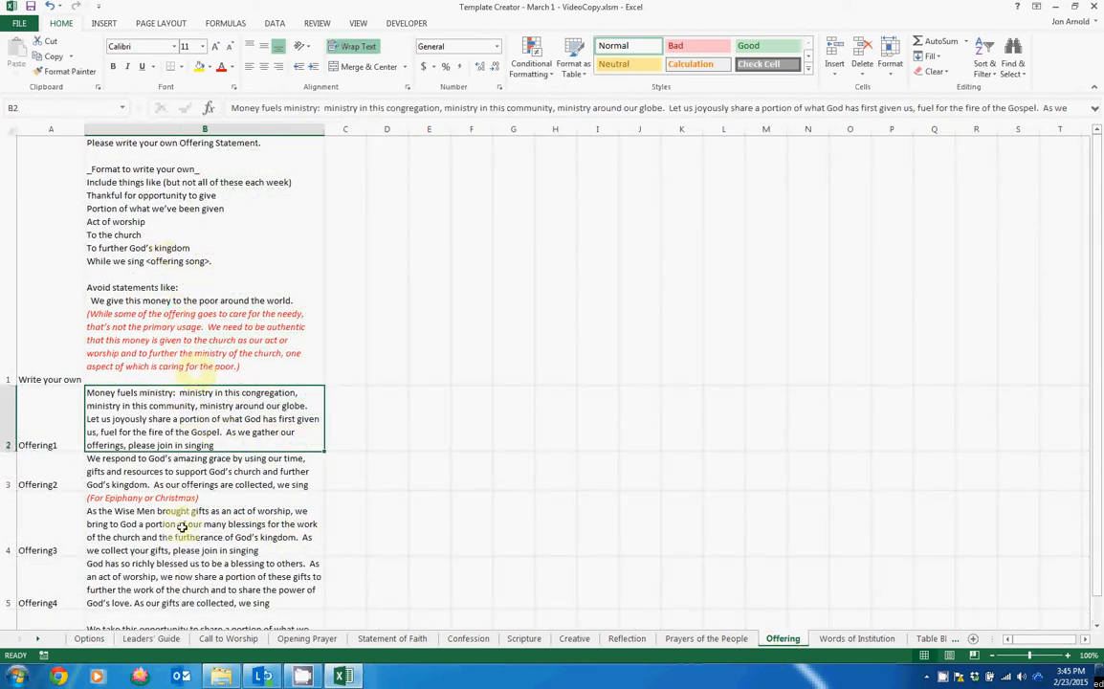
{"action": "left_click", "coordinate": [95, 504]}
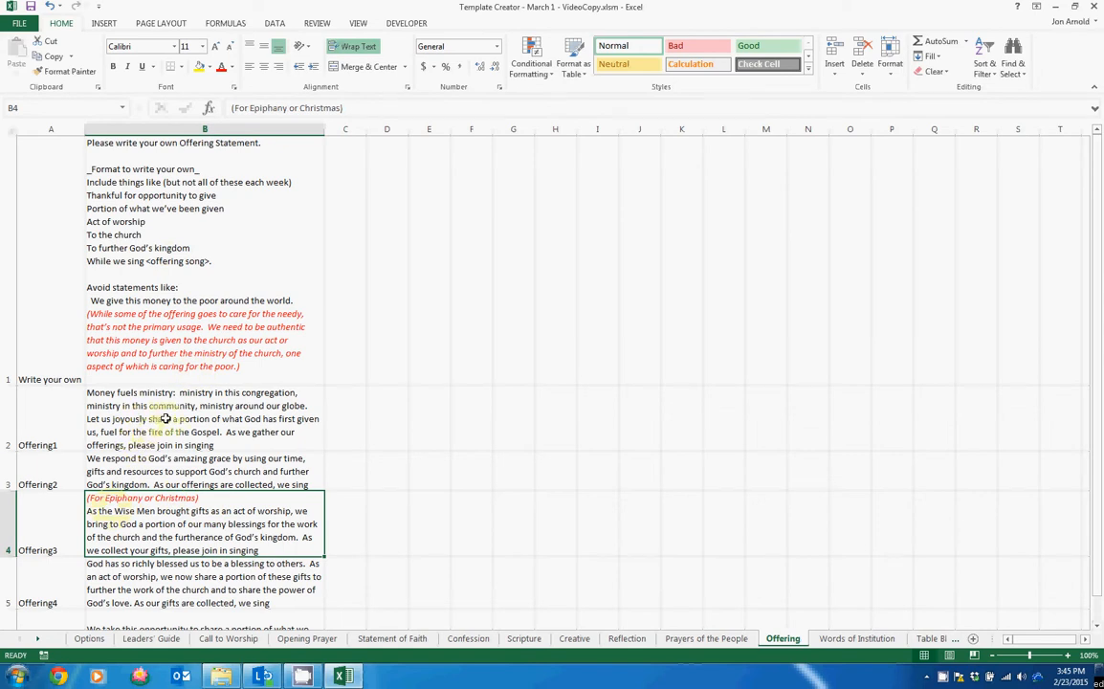
{"action": "left_click", "coordinate": [169, 225]}
On the Options sheet, set the Offering Statement to Write your own.
{"action": "left_click", "coordinate": [89, 638]}
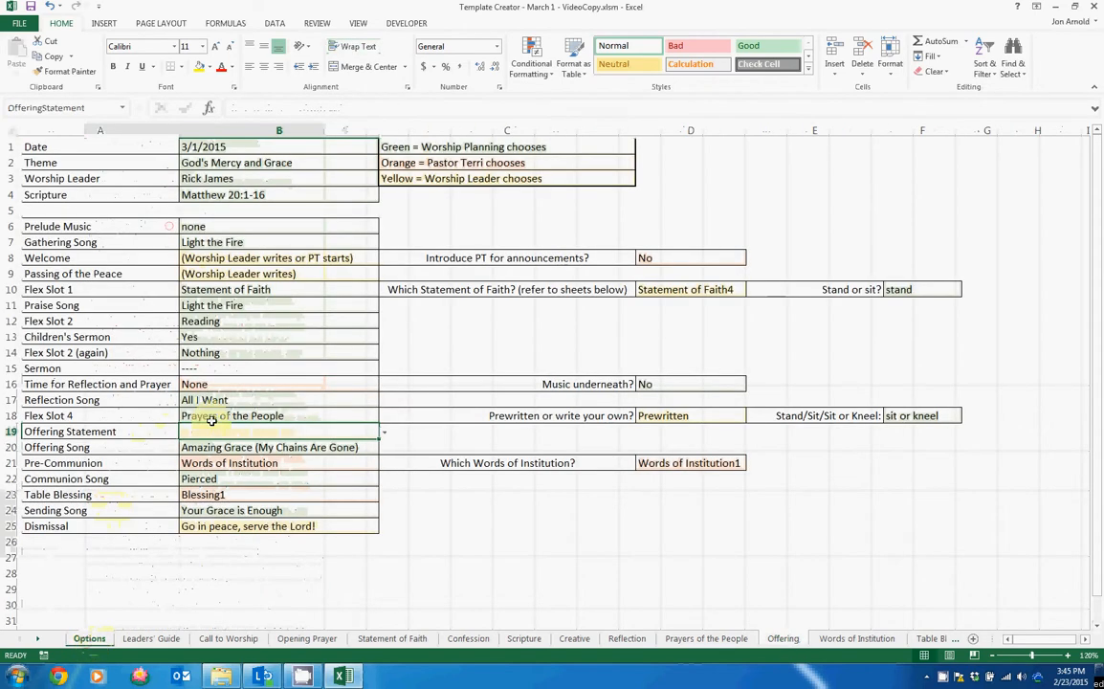
{"action": "left_click", "coordinate": [384, 434]}
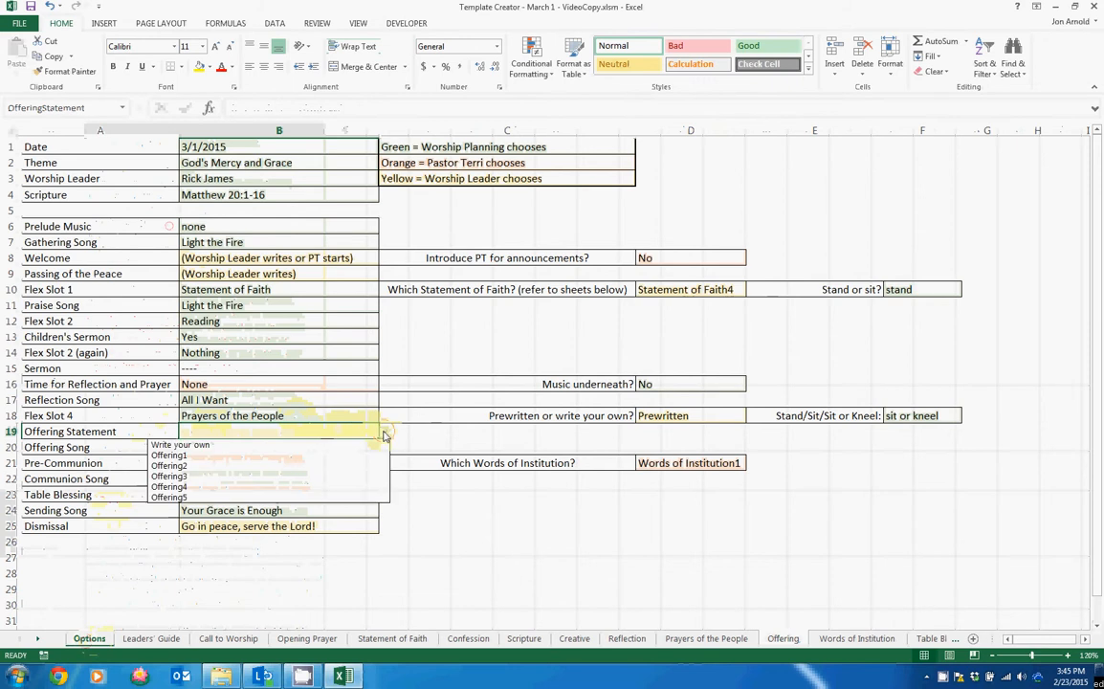
{"action": "left_click", "coordinate": [203, 446]}
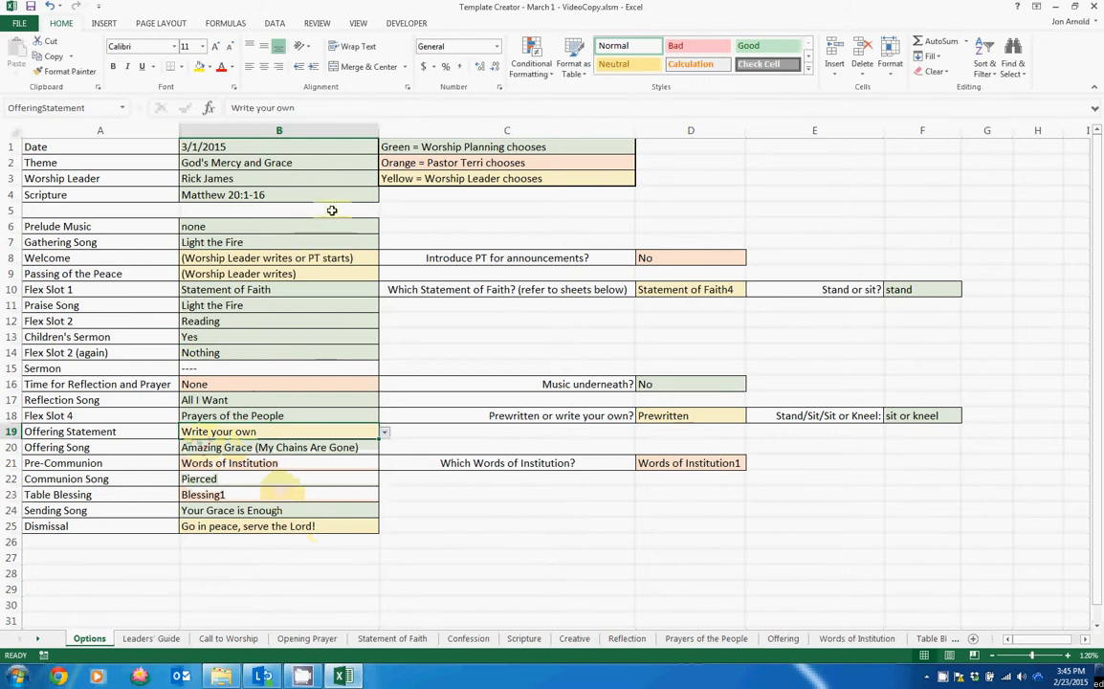
Reword the Dismissal entry as "Forgiven and free, let us go in peace to serve the Lord!".
{"action": "left_click", "coordinate": [331, 527]}
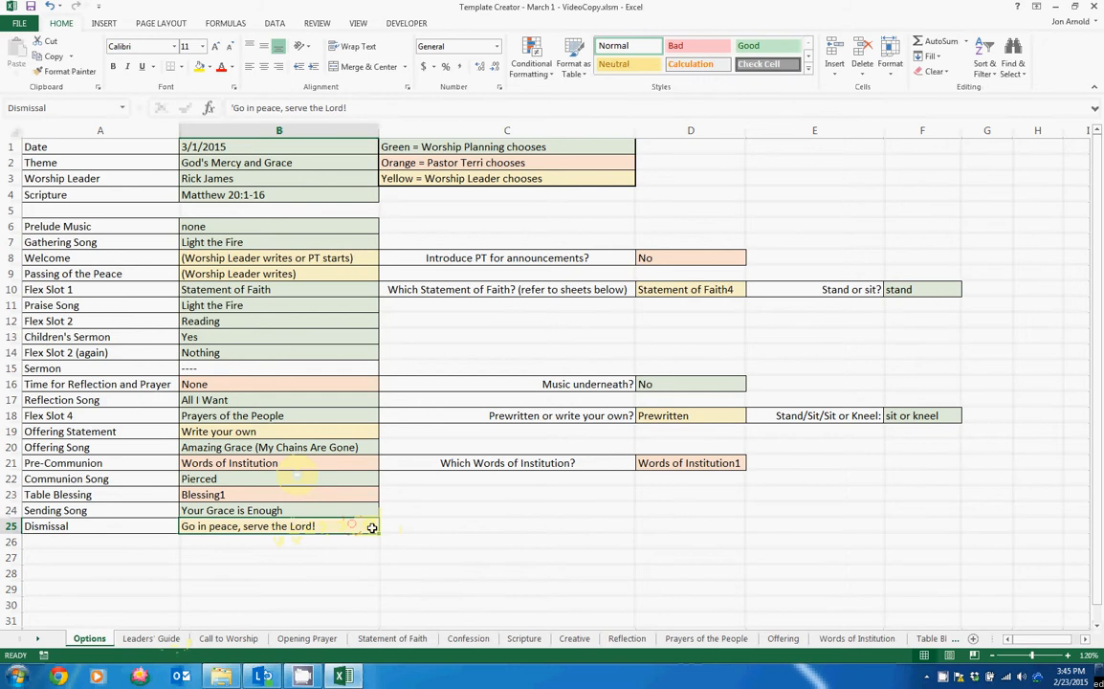
{"action": "left_click", "coordinate": [341, 524]}
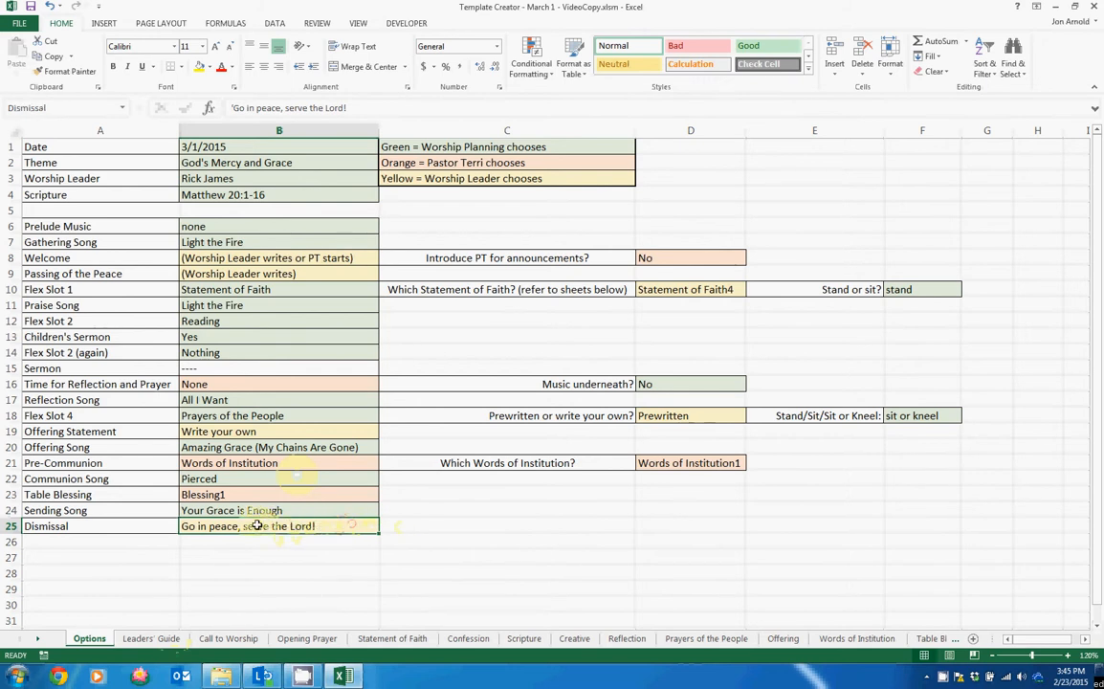
{"action": "double_click", "coordinate": [193, 527]}
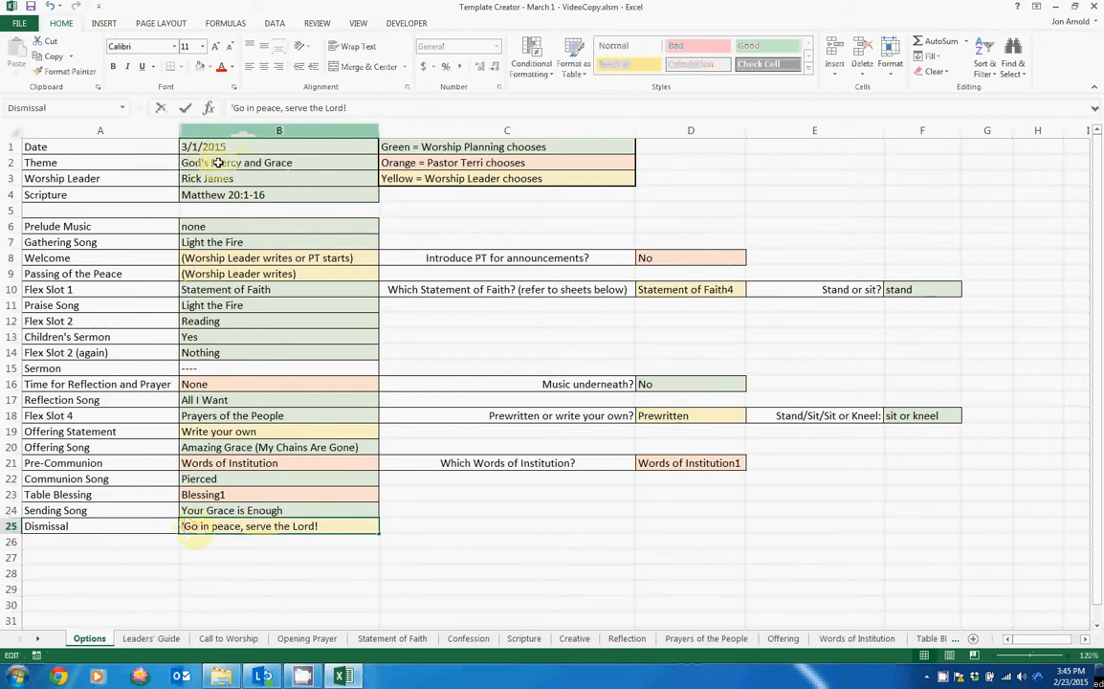
{"action": "key", "text": "Delete"}
{"action": "type", "text": "Forgiven and f"}
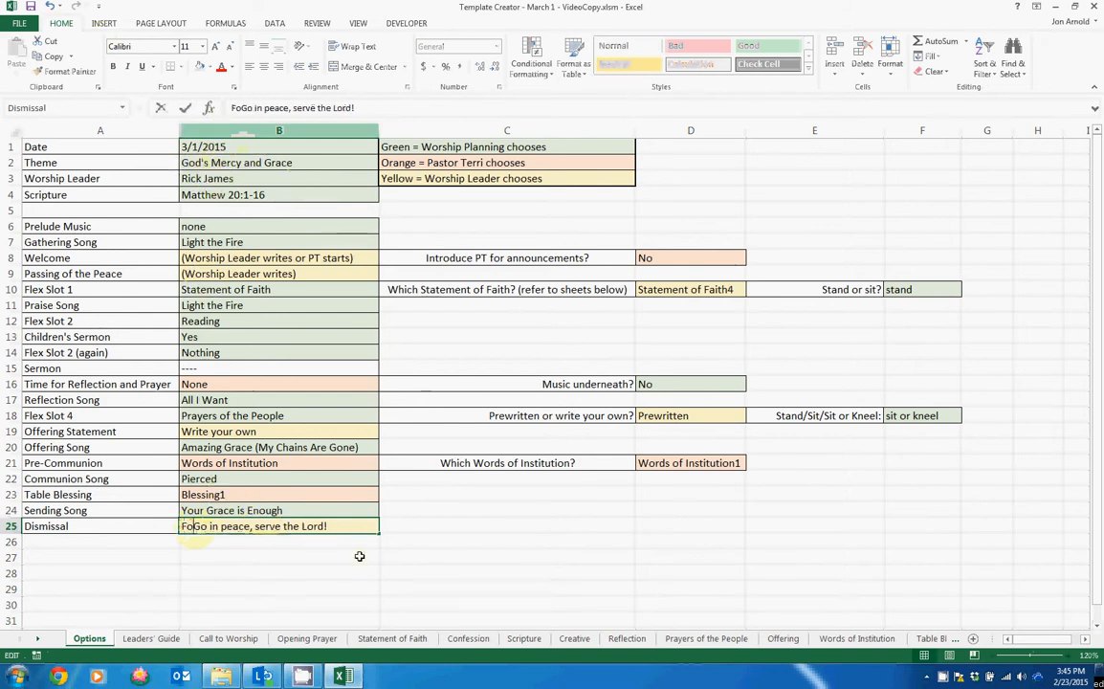
{"action": "type", "text": "ree, "}
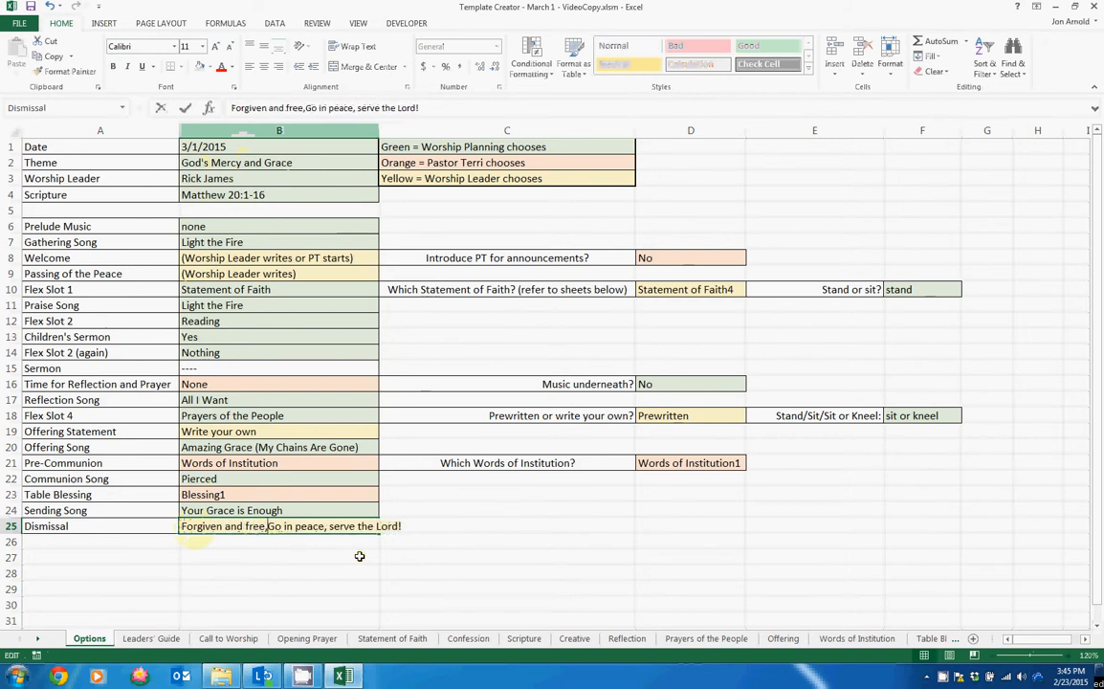
{"action": "type", "text": "let us"}
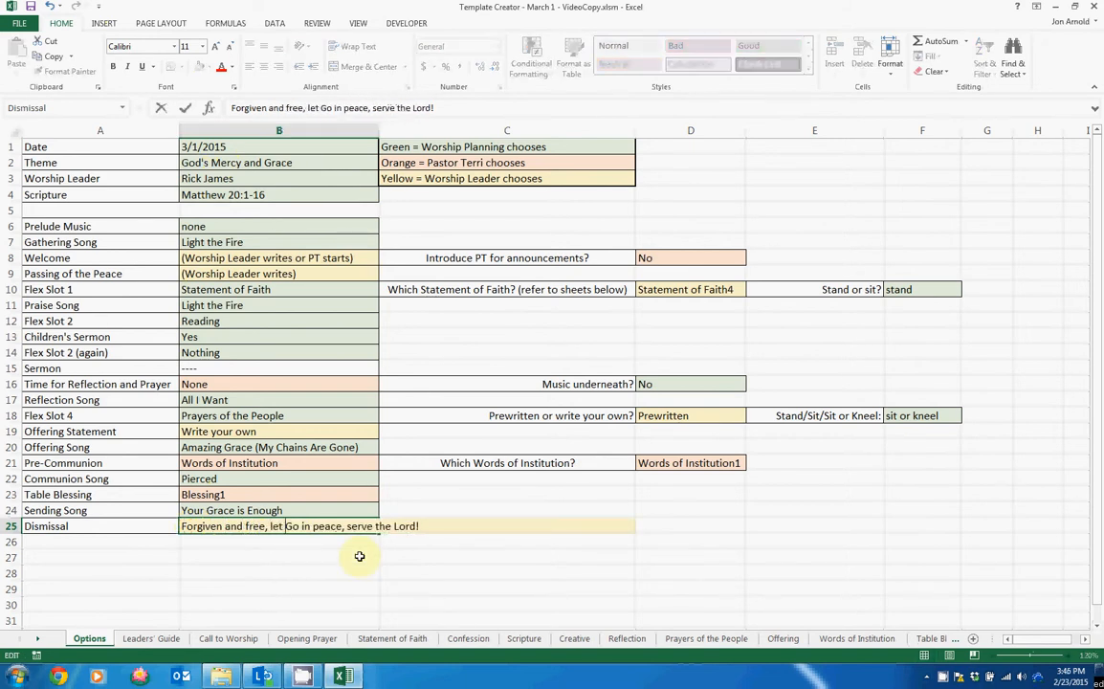
{"action": "key", "text": "Delete"}
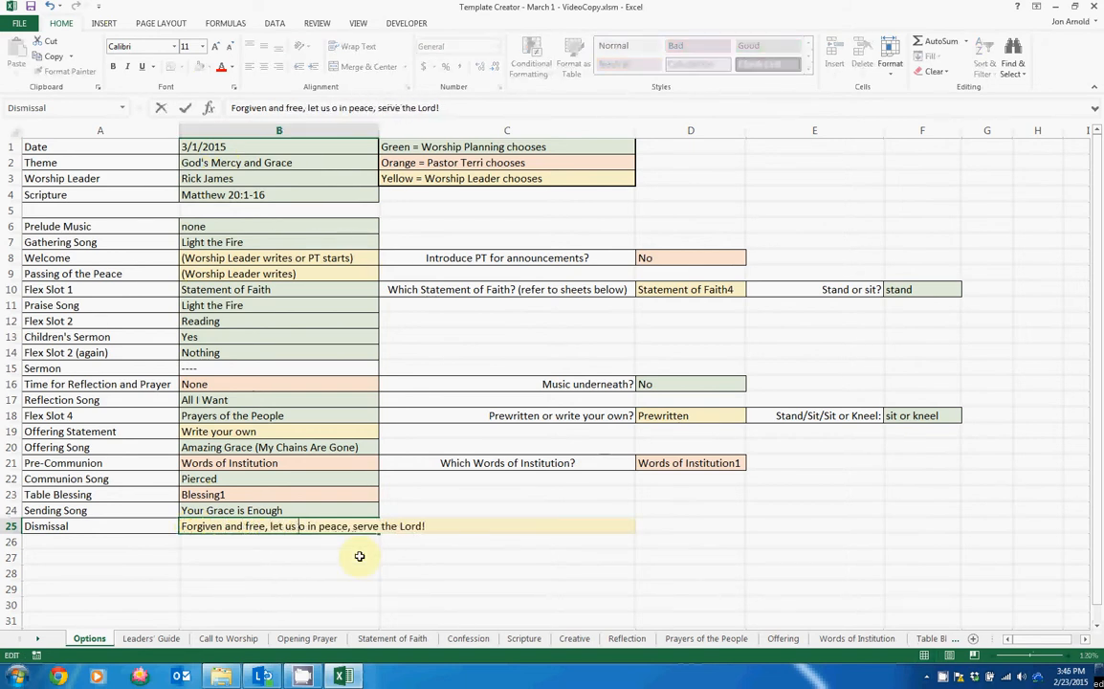
{"action": "type", "text": "g"}
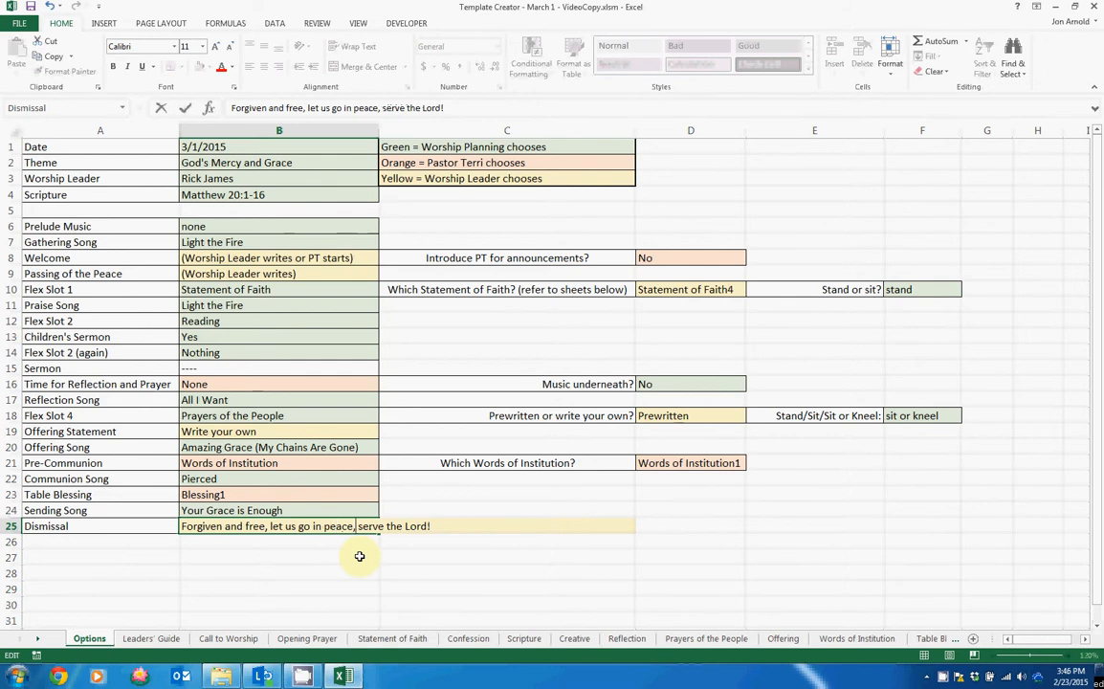
{"action": "key", "text": "Delete"}
{"action": "type", "text": "to"}
{"action": "key", "text": "Return"}
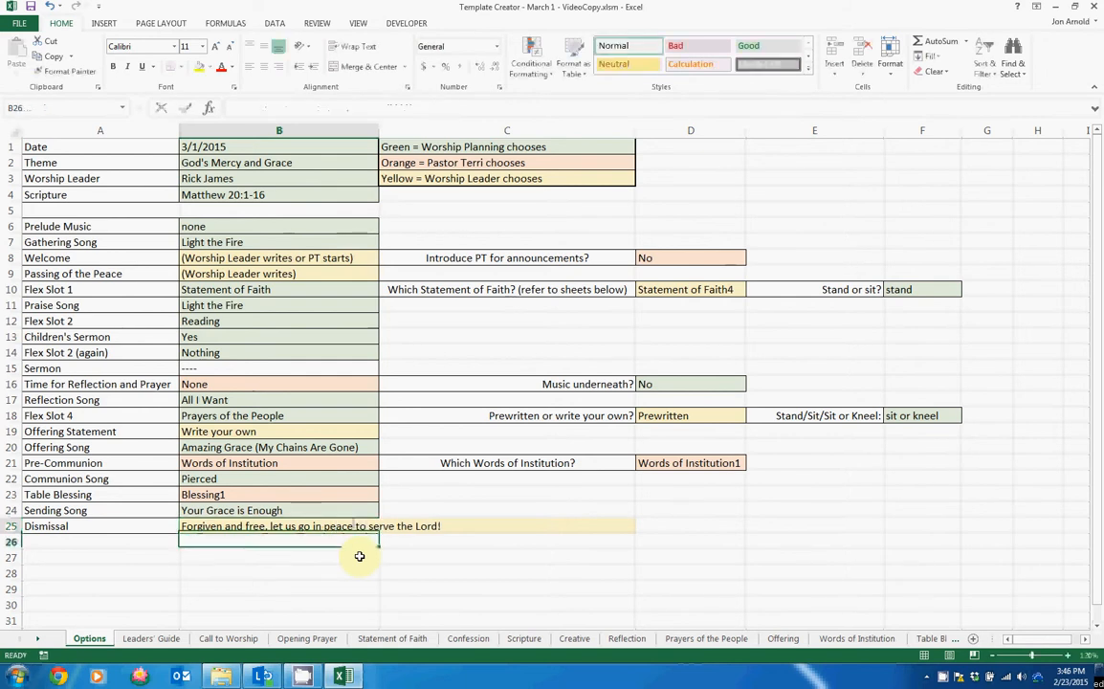
{"action": "left_click", "coordinate": [328, 527]}
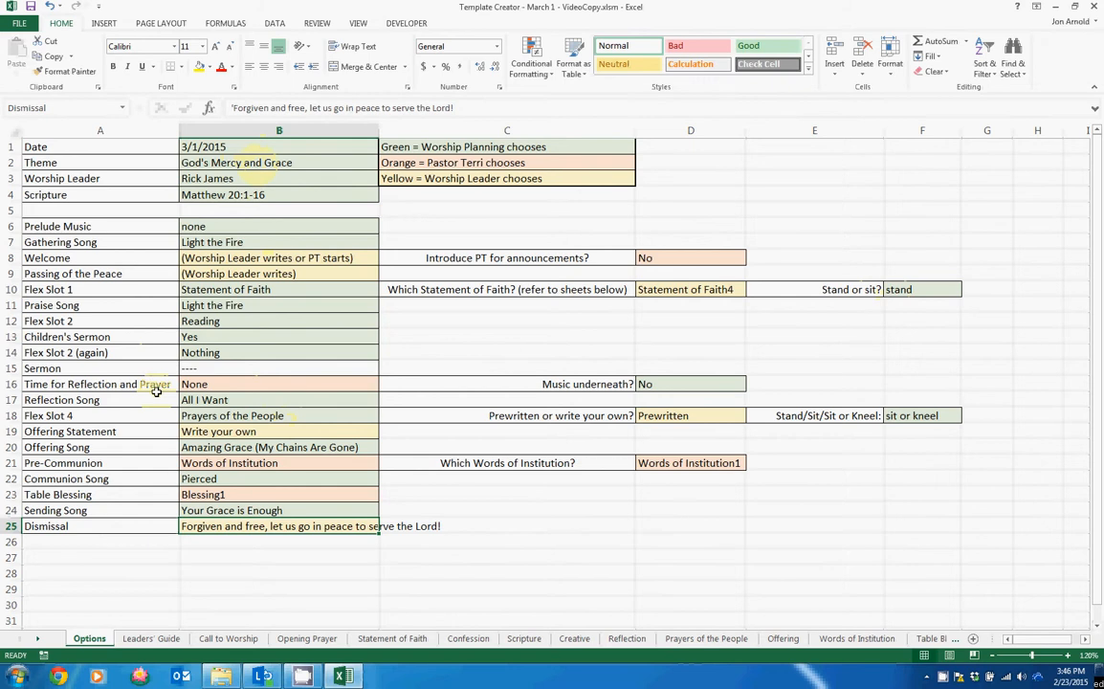
Look through the Leaders' Guide sheet from its heading down to the Statement of Faith, including the orange write-in sections.
{"action": "left_click", "coordinate": [149, 639]}
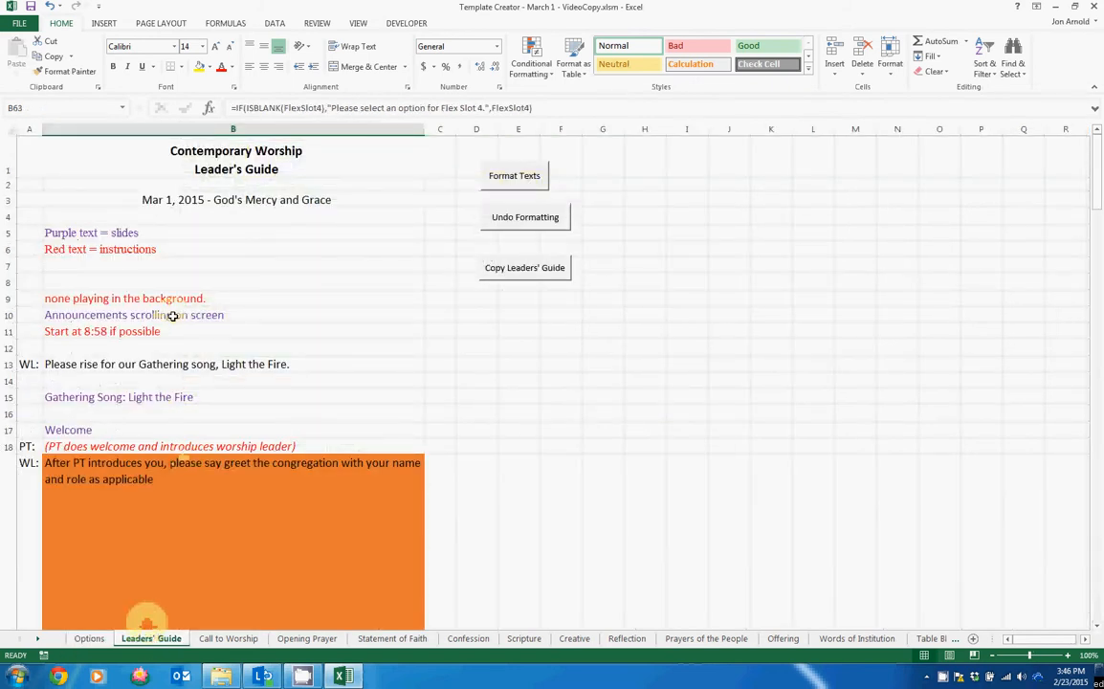
{"action": "scroll", "coordinate": [155, 170], "scroll_direction": "down", "scroll_amount": 3}
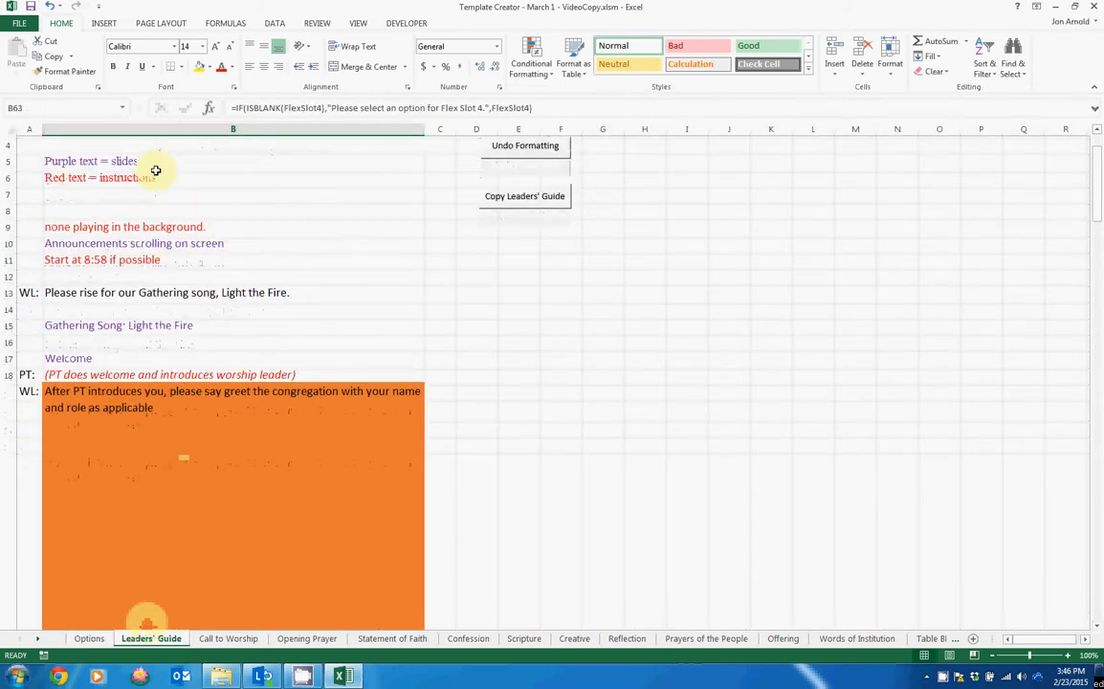
{"action": "scroll", "coordinate": [153, 249], "scroll_direction": "down", "scroll_amount": 8}
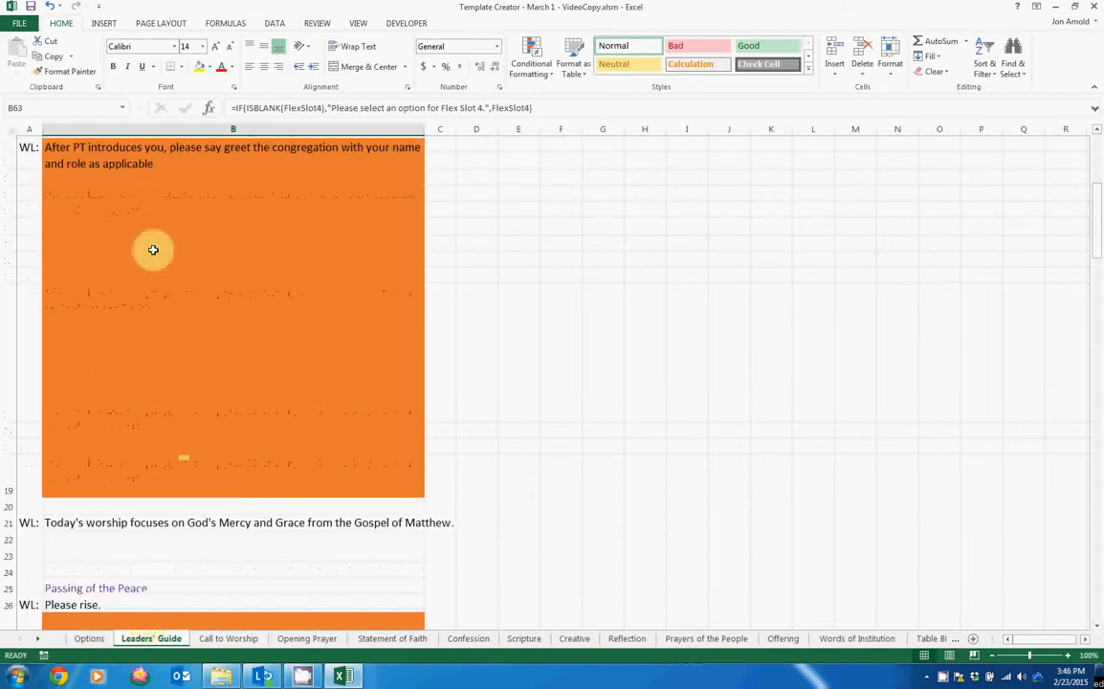
{"action": "scroll", "coordinate": [153, 249], "scroll_direction": "up", "scroll_amount": 4}
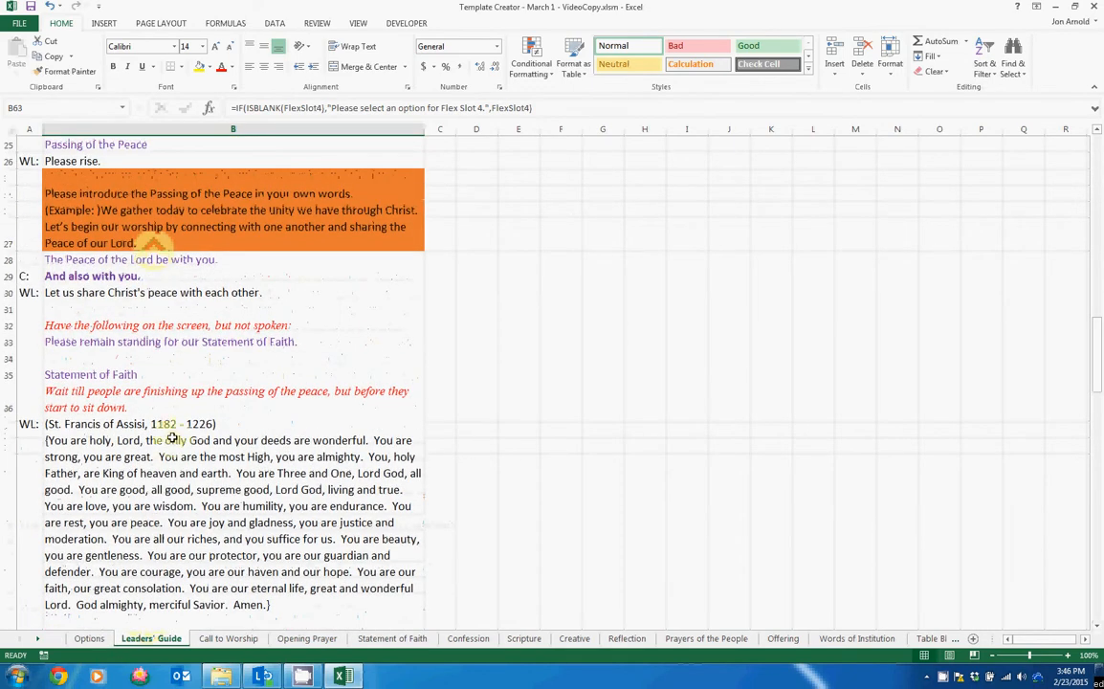
{"action": "scroll", "coordinate": [172, 421], "scroll_direction": "up", "scroll_amount": 8}
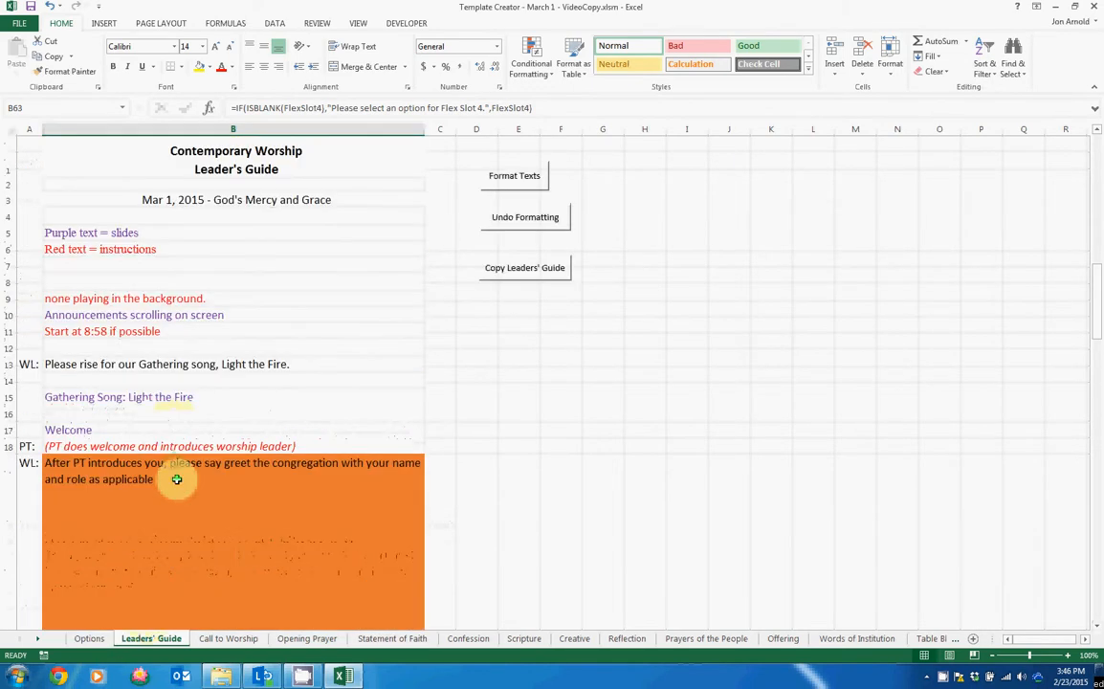
{"action": "scroll", "coordinate": [163, 419], "scroll_direction": "down", "scroll_amount": 3}
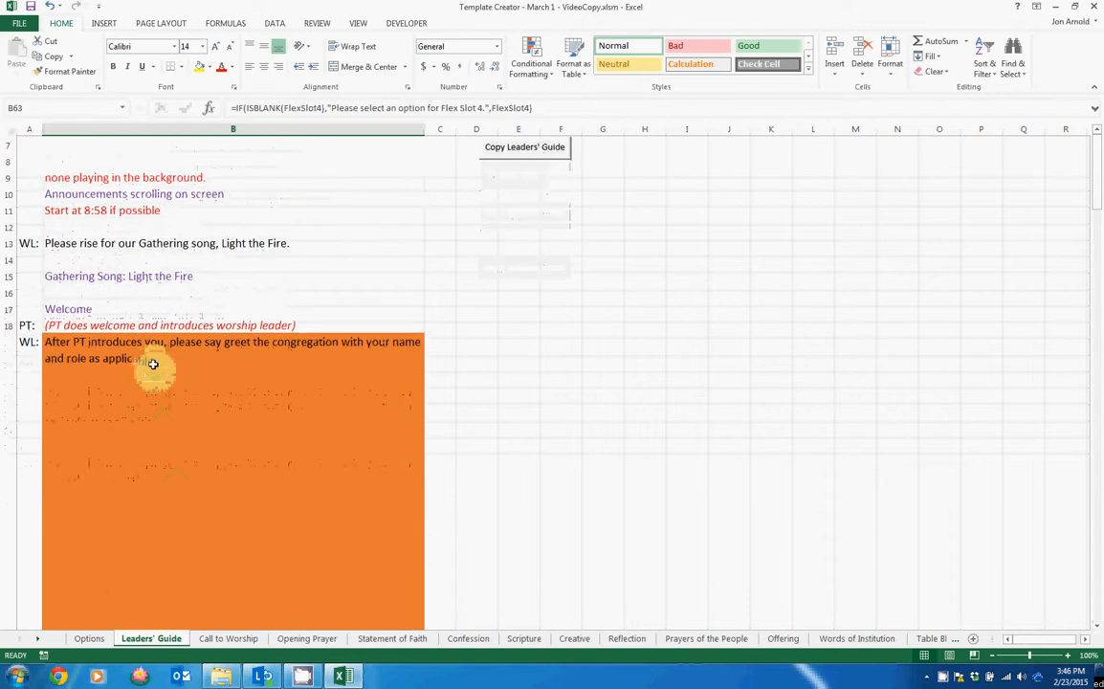
{"action": "scroll", "coordinate": [149, 326], "scroll_direction": "down", "scroll_amount": 1}
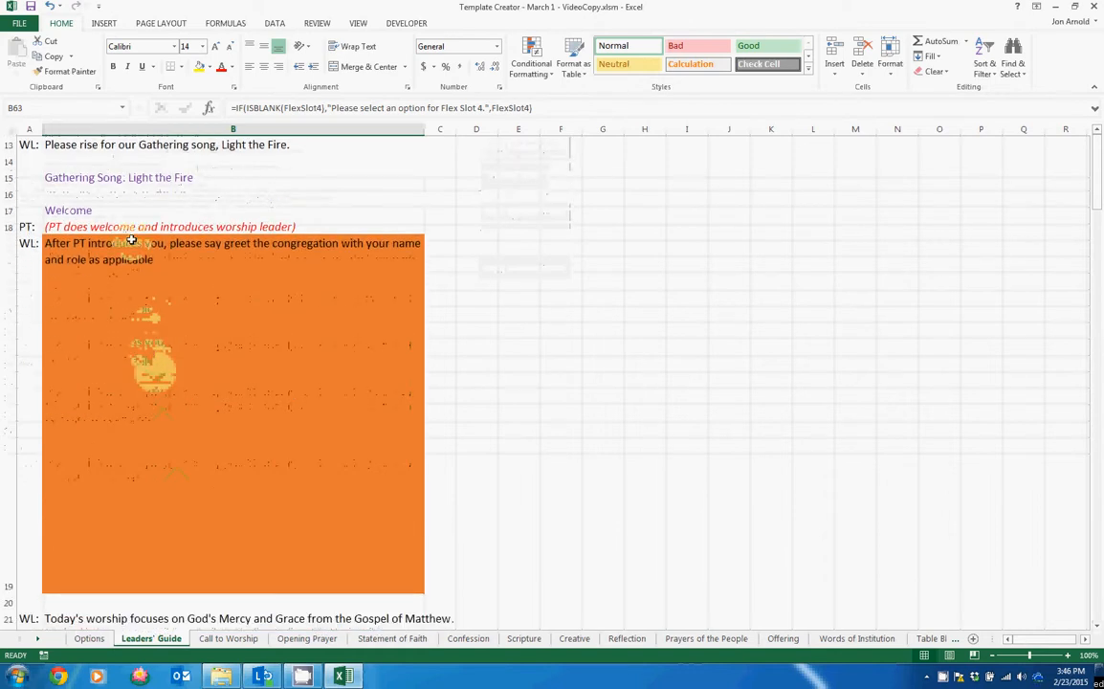
Shorten row 19, the orange Welcome write-in section of the Leaders' Guide, to about a third of its height.
{"action": "left_click", "coordinate": [165, 267]}
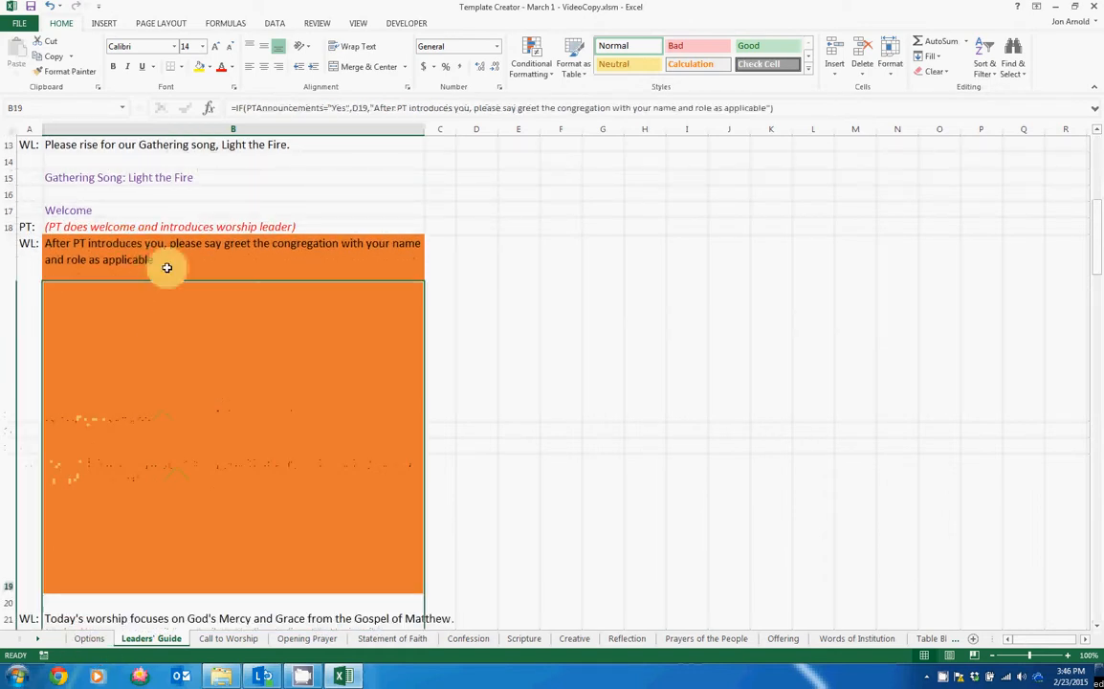
{"action": "left_click", "coordinate": [123, 279]}
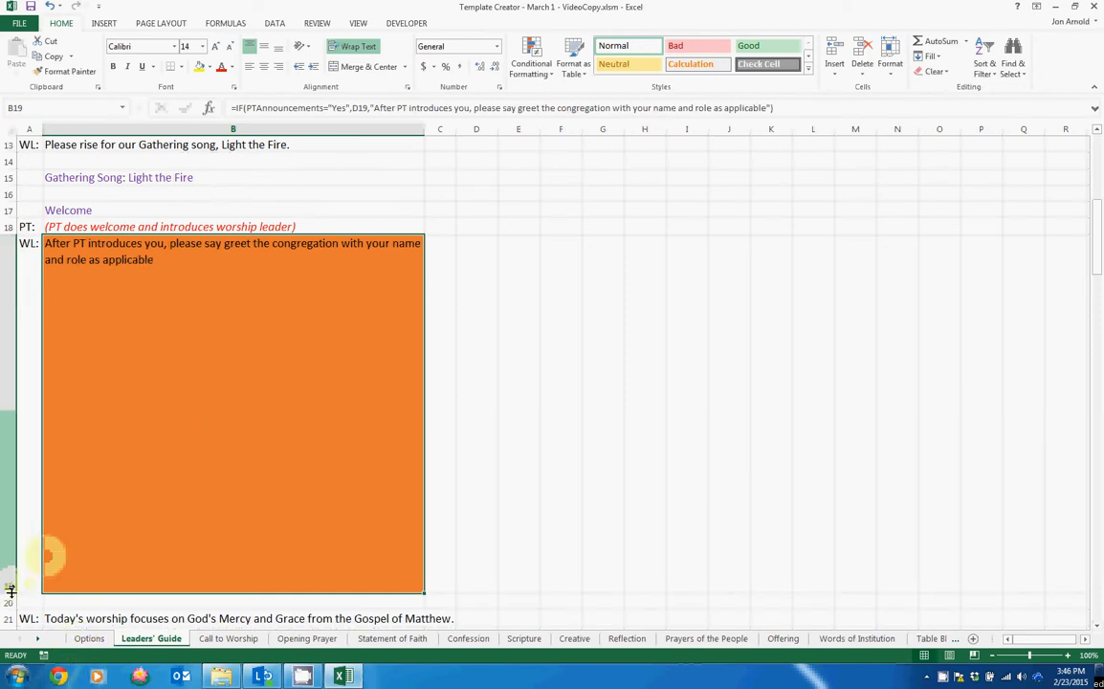
{"action": "left_click_drag", "start_coordinate": [9, 591], "coordinate": [10, 349]}
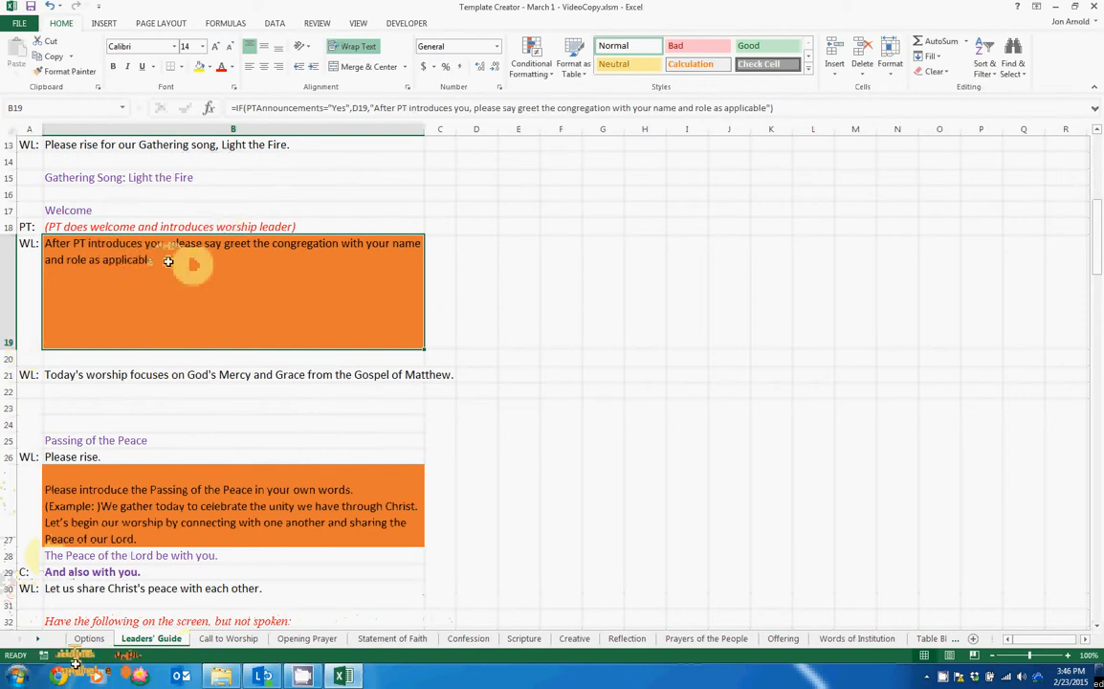
Reduce the height of row 19, the orange Welcome write-in section, by about another third, keeping some space below its text.
{"action": "left_click_drag", "start_coordinate": [13, 348], "coordinate": [13, 332]}
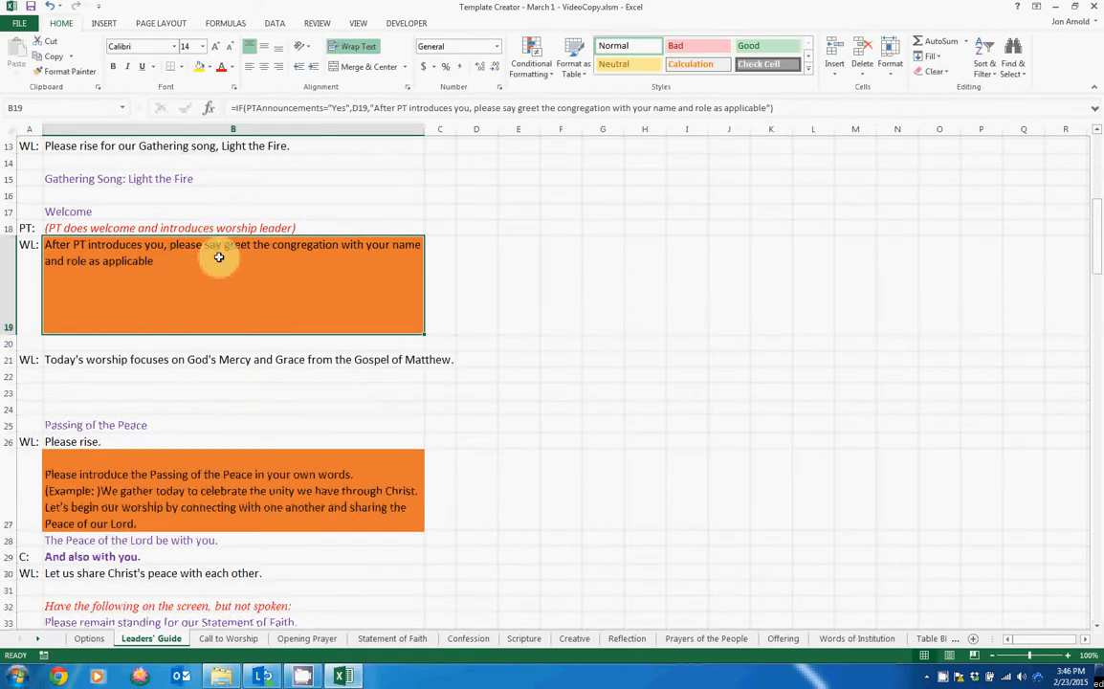
{"action": "scroll", "coordinate": [218, 254], "scroll_direction": "up", "scroll_amount": 4}
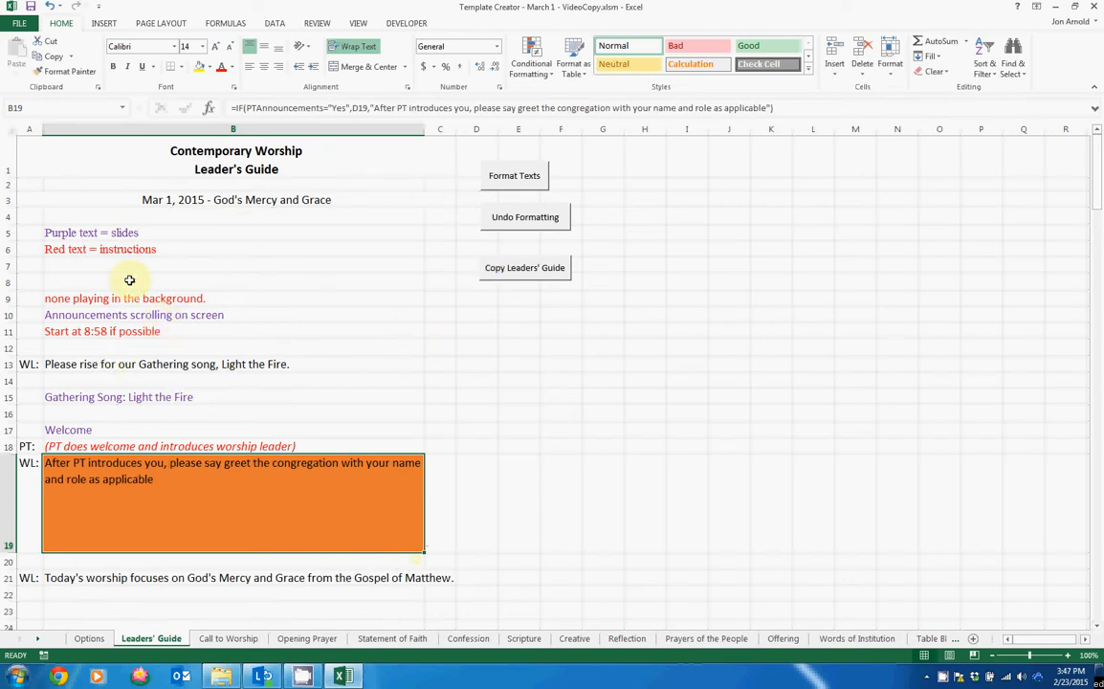
{"action": "scroll", "coordinate": [129, 279], "scroll_direction": "down", "scroll_amount": 1}
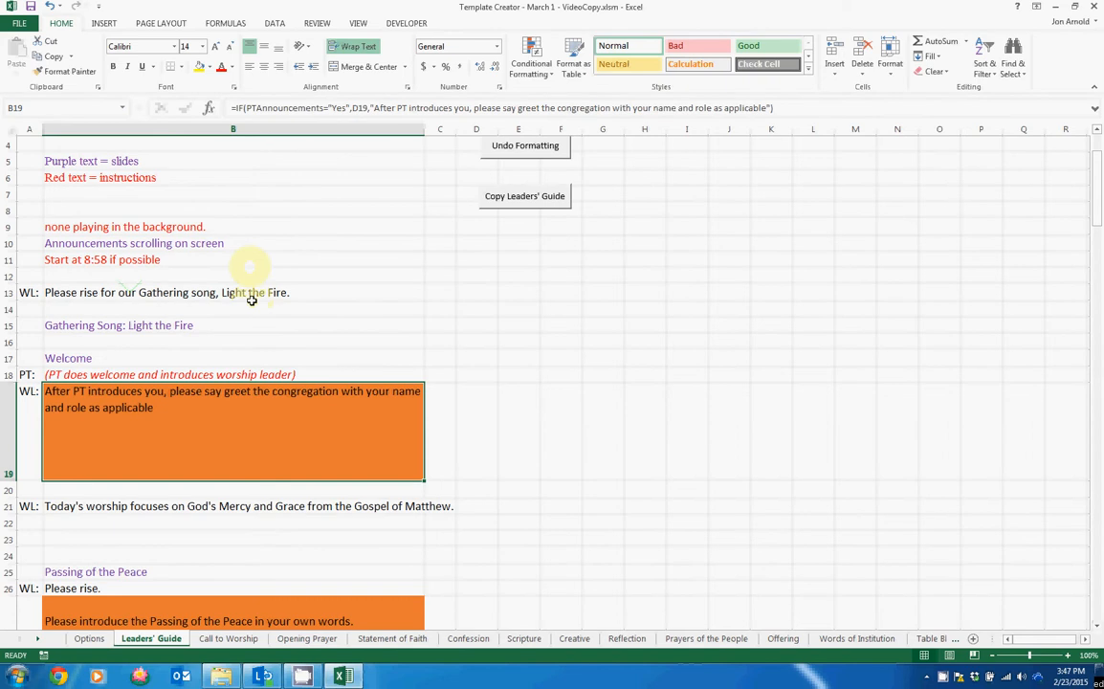
{"action": "scroll", "coordinate": [106, 366], "scroll_direction": "down", "scroll_amount": 1}
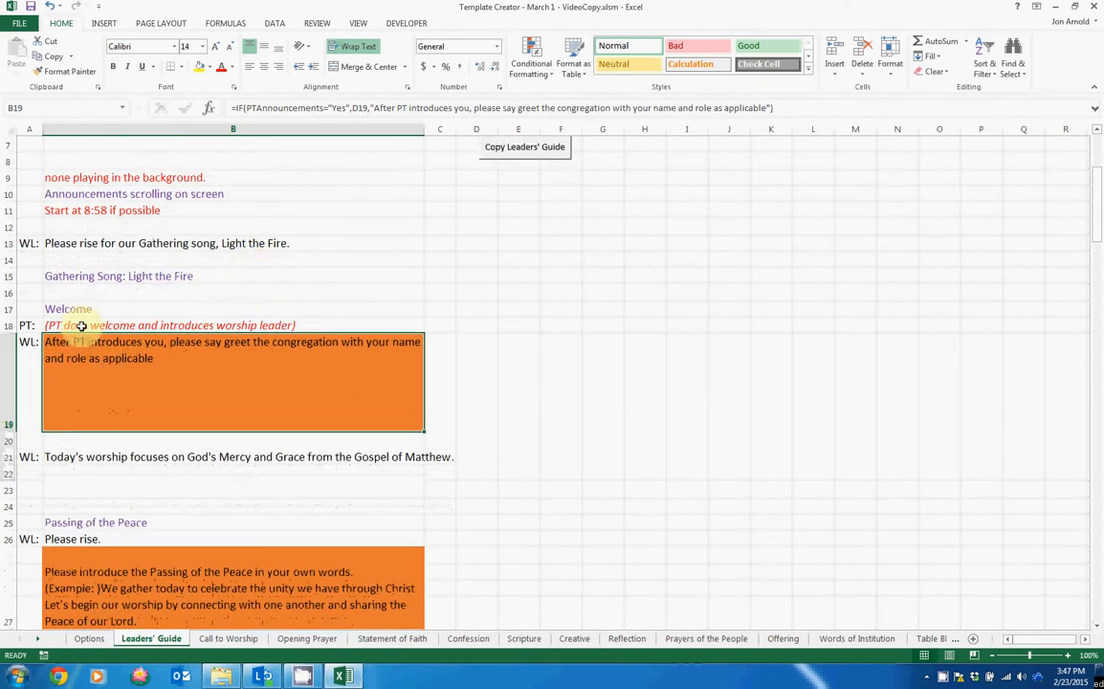
{"action": "left_click_drag", "start_coordinate": [10, 430], "coordinate": [10, 410]}
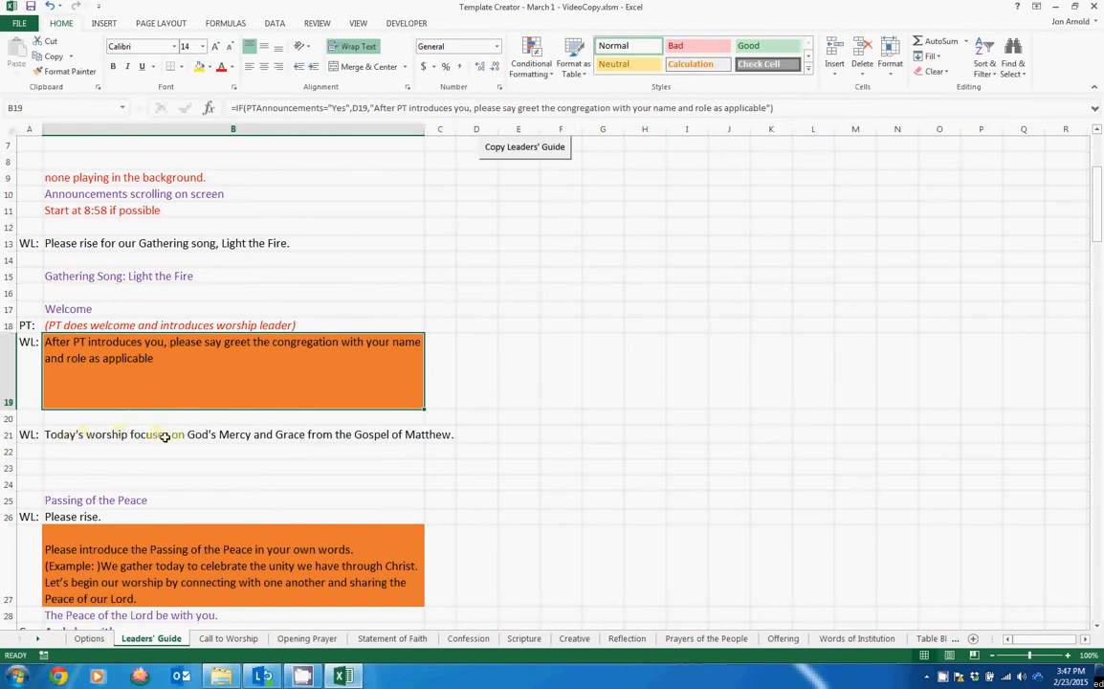
Look through the Leaders' Guide from the Passing of the Peace to the Prayers of the People, including the bracketed Statement of Faith text.
{"action": "scroll", "coordinate": [190, 407], "scroll_direction": "down", "scroll_amount": 4}
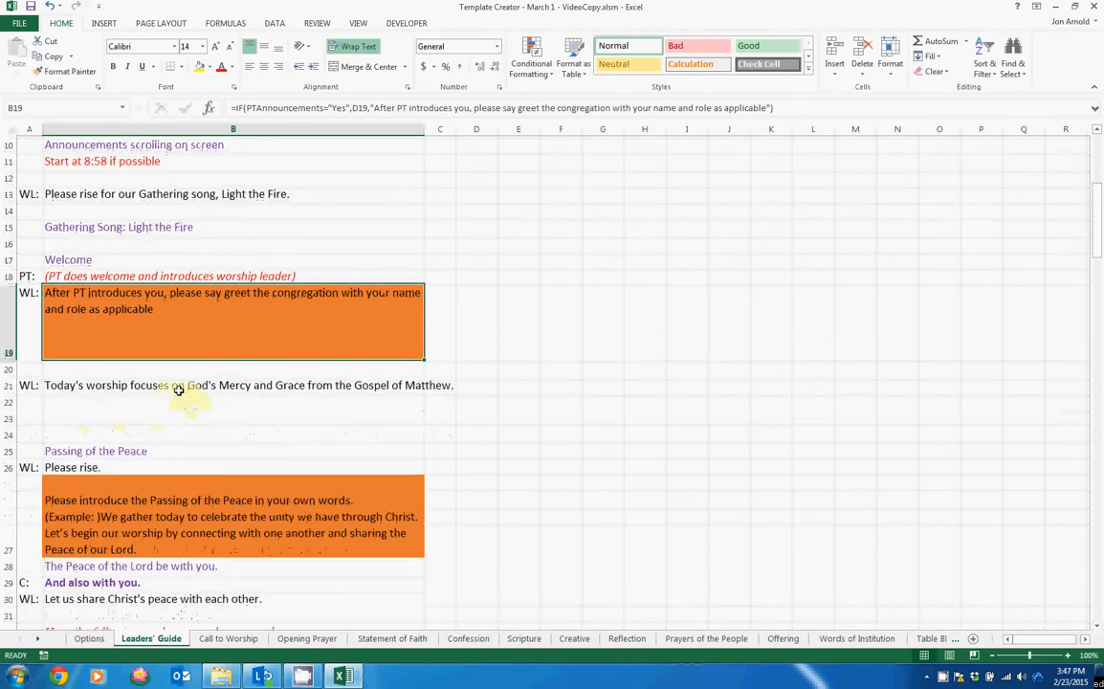
{"action": "scroll", "coordinate": [176, 381], "scroll_direction": "down", "scroll_amount": 1}
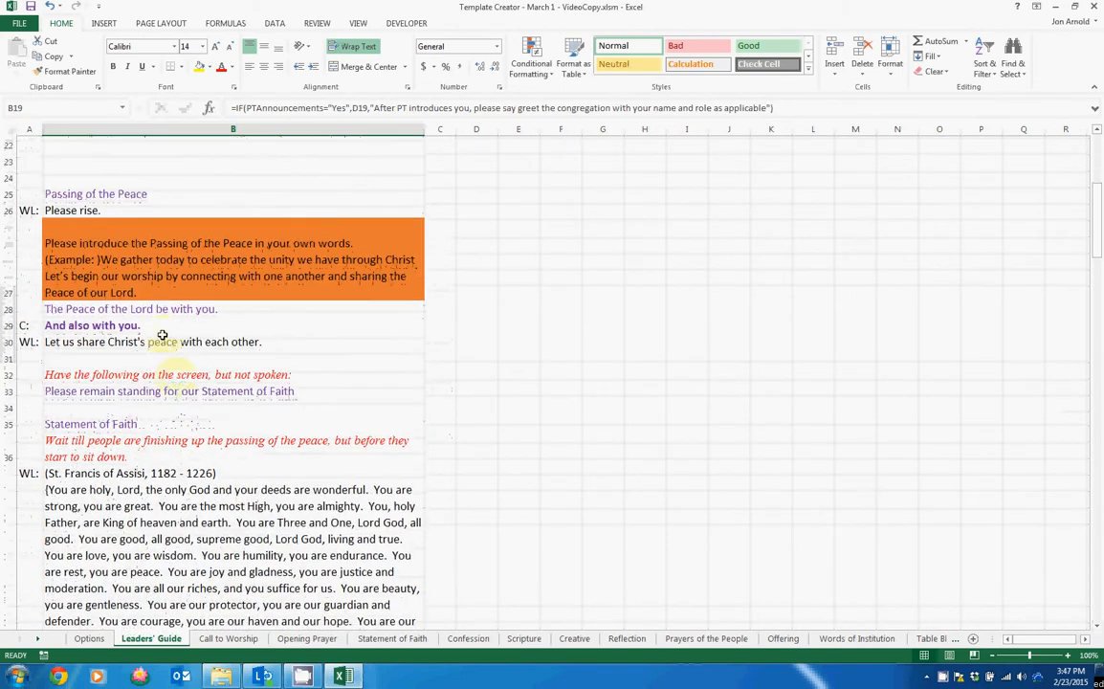
{"action": "left_click", "coordinate": [113, 237]}
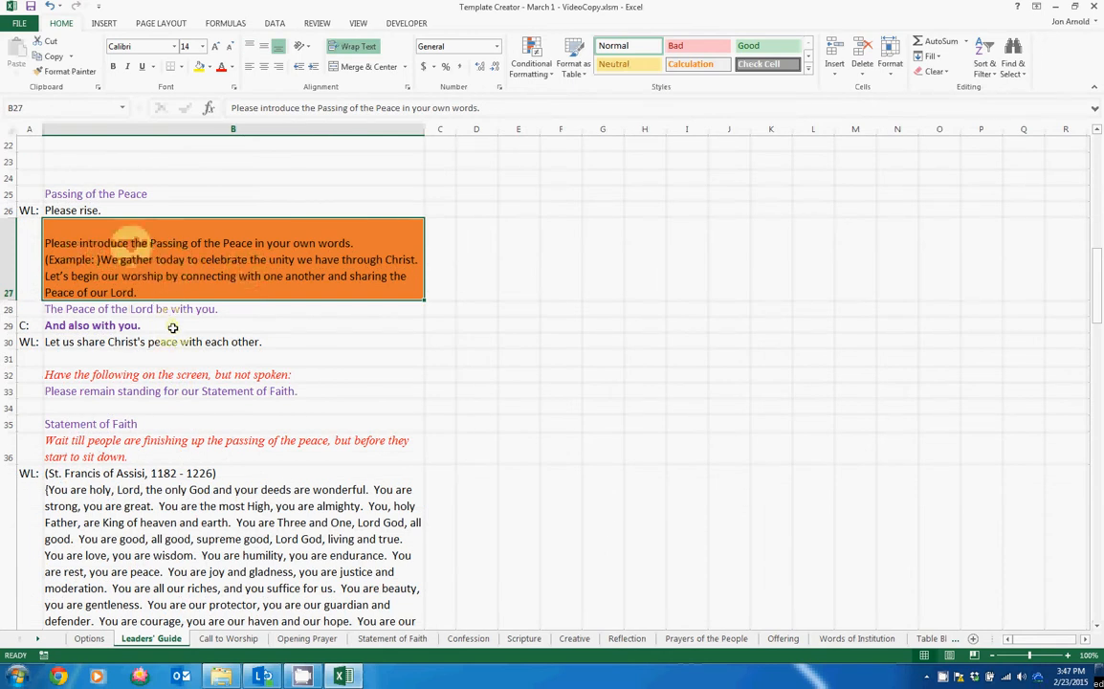
{"action": "scroll", "coordinate": [173, 328], "scroll_direction": "down", "scroll_amount": 1}
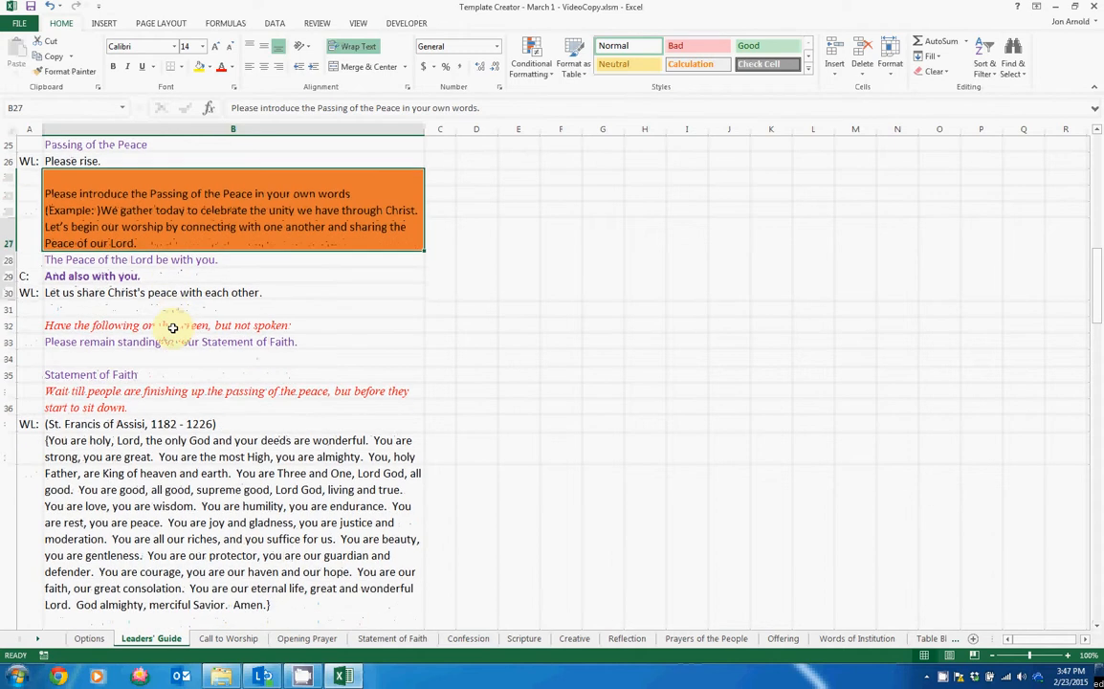
{"action": "scroll", "coordinate": [174, 329], "scroll_direction": "down", "scroll_amount": 1}
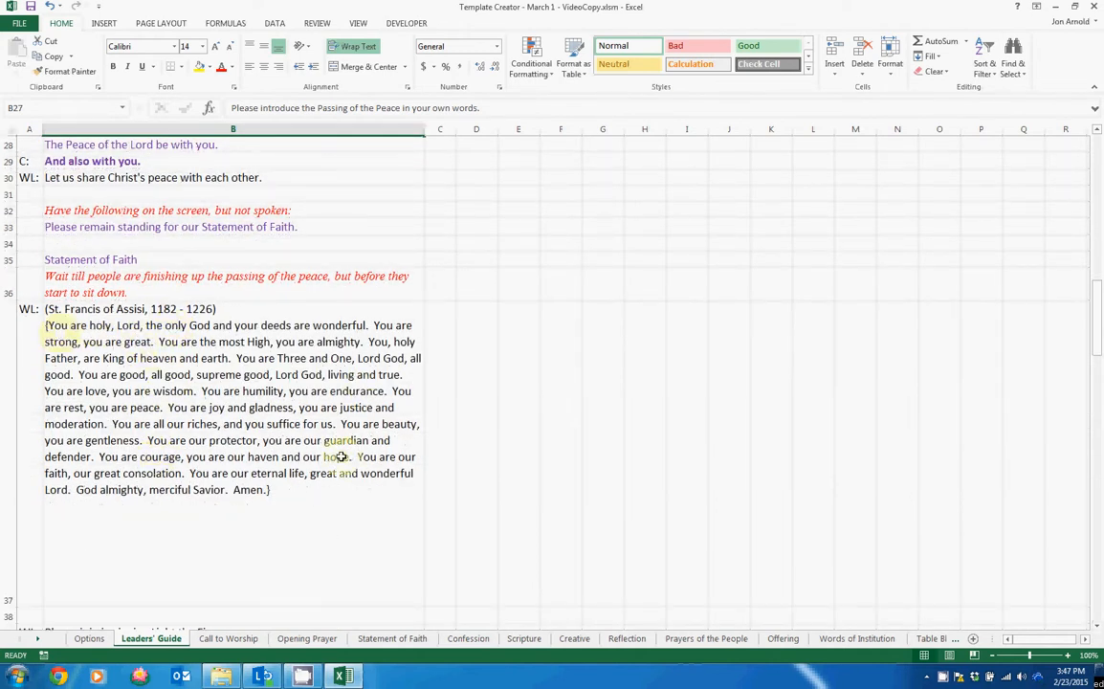
{"action": "left_click", "coordinate": [73, 333]}
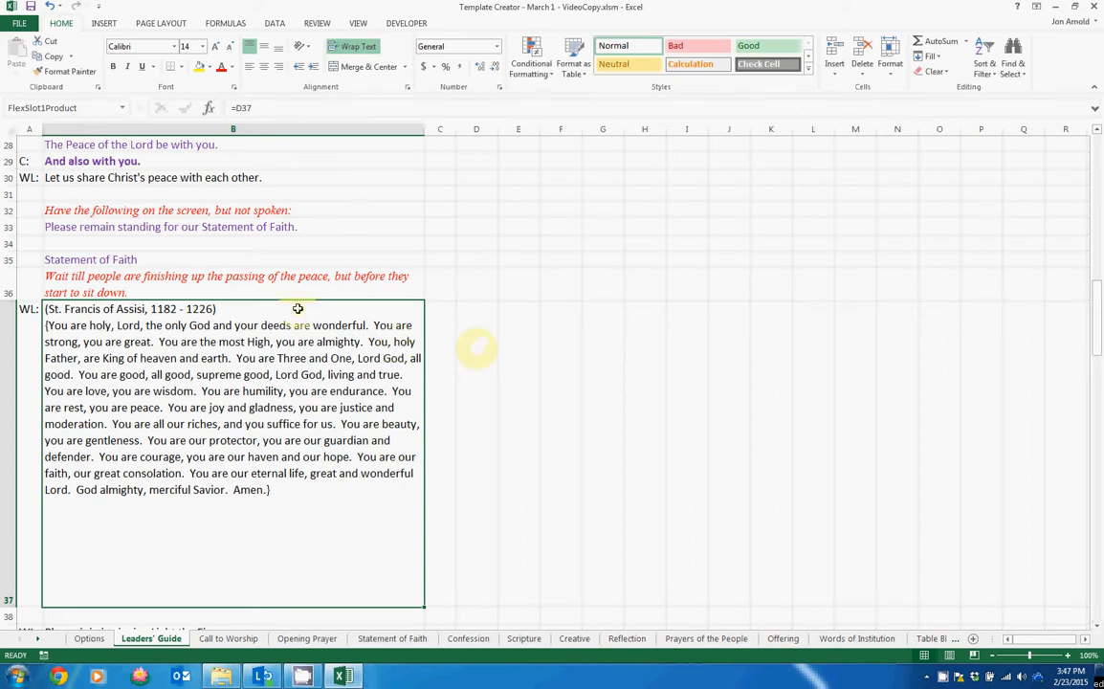
{"action": "scroll", "coordinate": [298, 308], "scroll_direction": "down", "scroll_amount": 5}
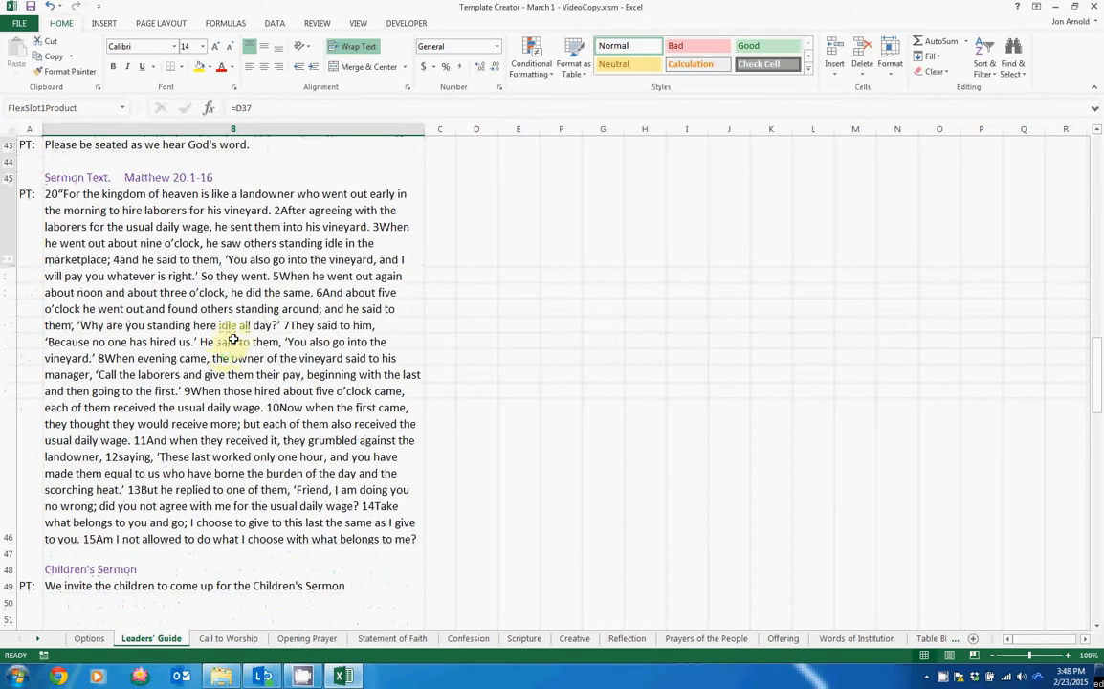
{"action": "scroll", "coordinate": [197, 350], "scroll_direction": "down", "scroll_amount": 3}
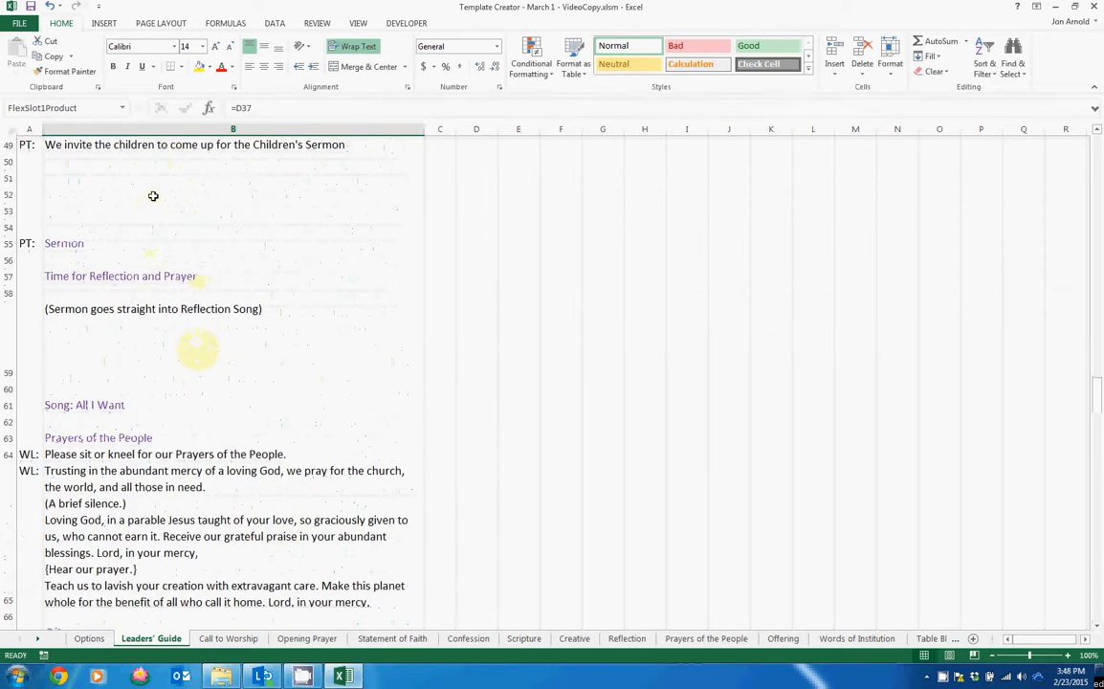
Enlarge row 65, the Prayers of the People text, by fitting its height to the full prayer.
{"action": "left_click_drag", "start_coordinate": [1096, 422], "coordinate": [1096, 474]}
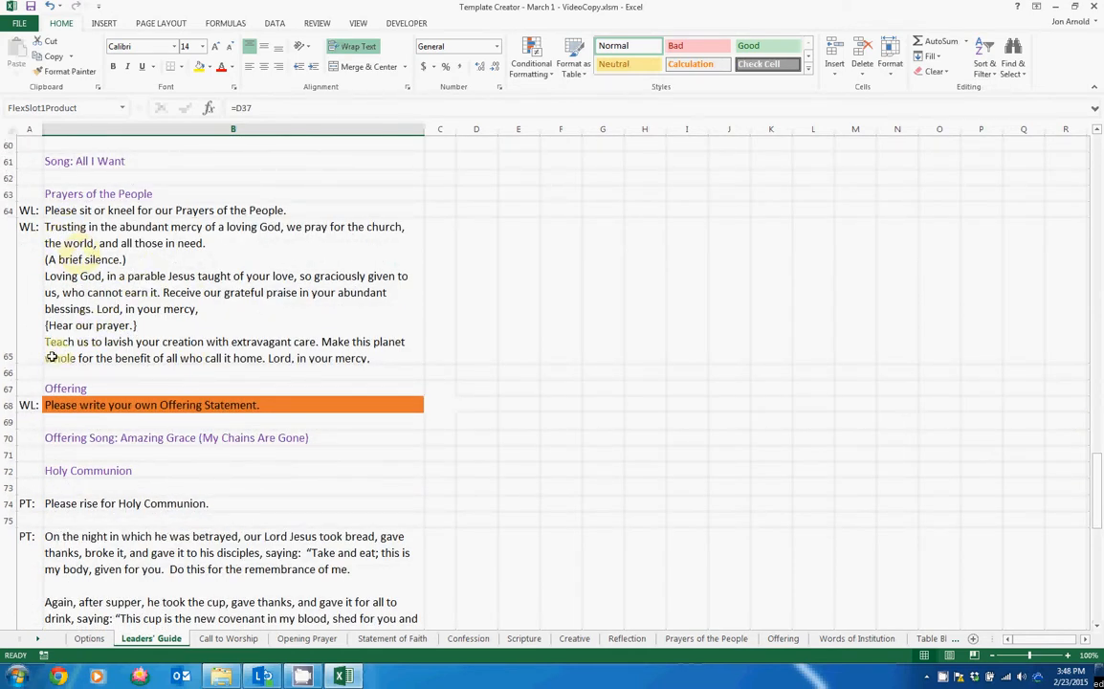
{"action": "left_click", "coordinate": [67, 326]}
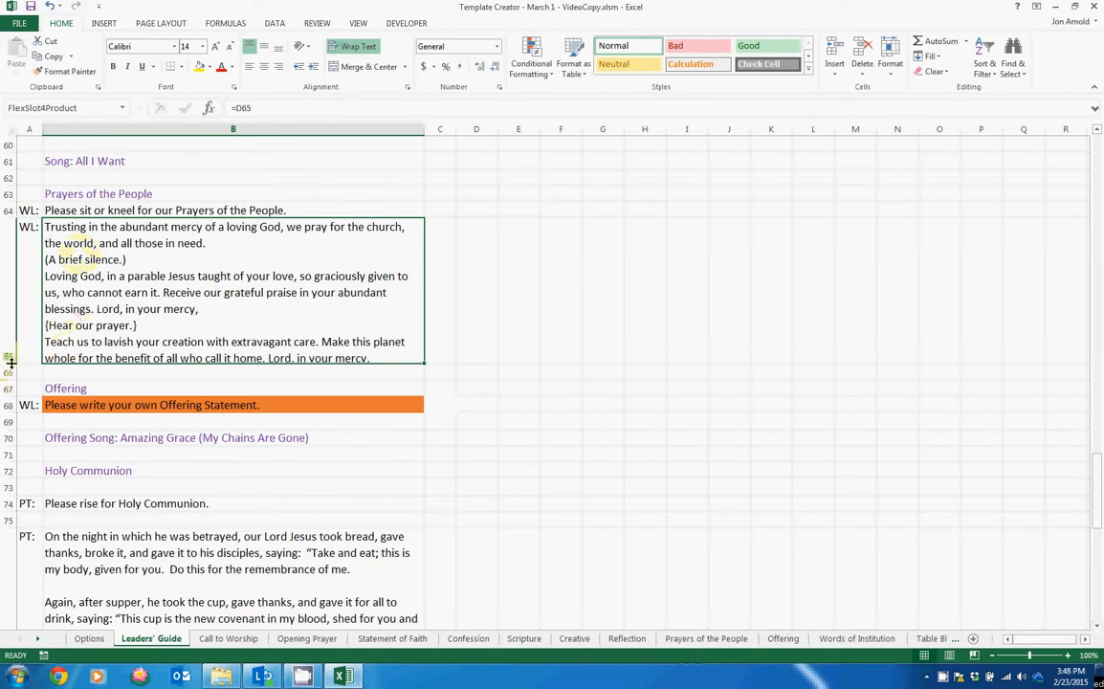
{"action": "left_click_drag", "start_coordinate": [10, 361], "coordinate": [10, 387]}
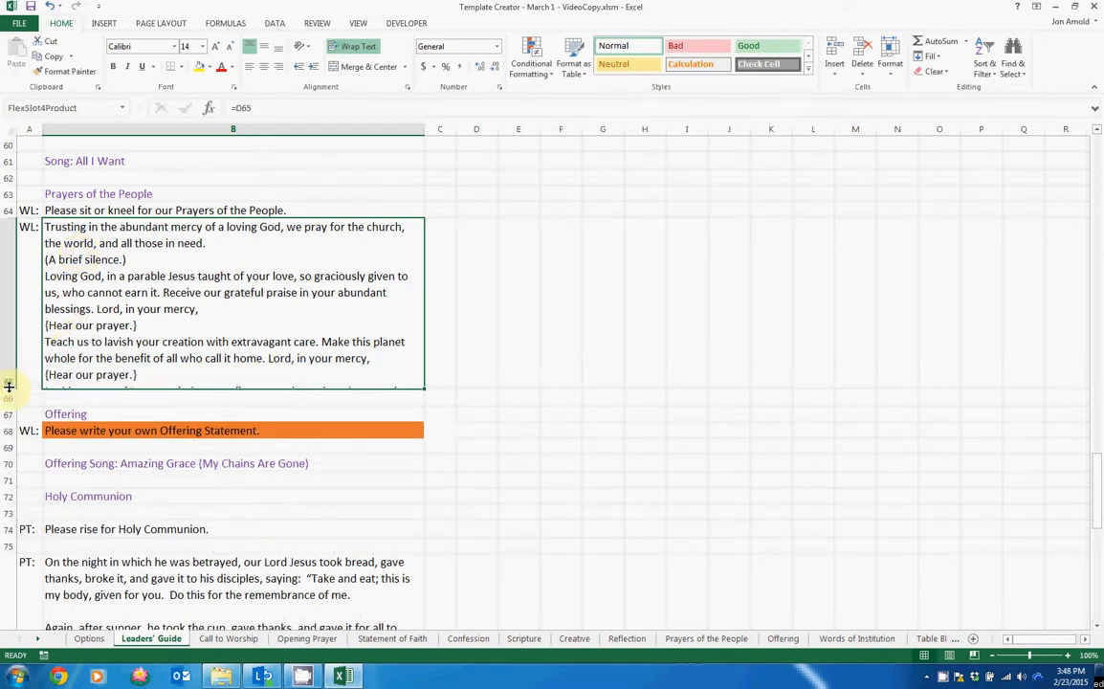
{"action": "double_click", "coordinate": [9, 388]}
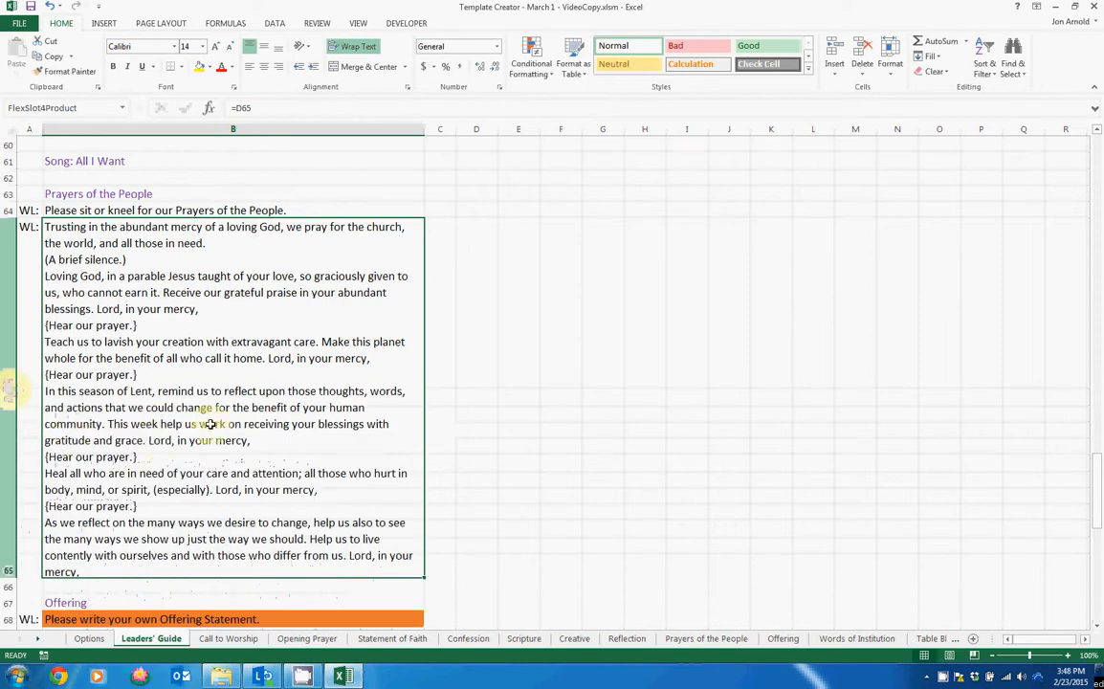
Shorten row 76, the Holy Communion words of institution, so that it ends just below its text.
{"action": "scroll", "coordinate": [211, 424], "scroll_direction": "down", "scroll_amount": 5}
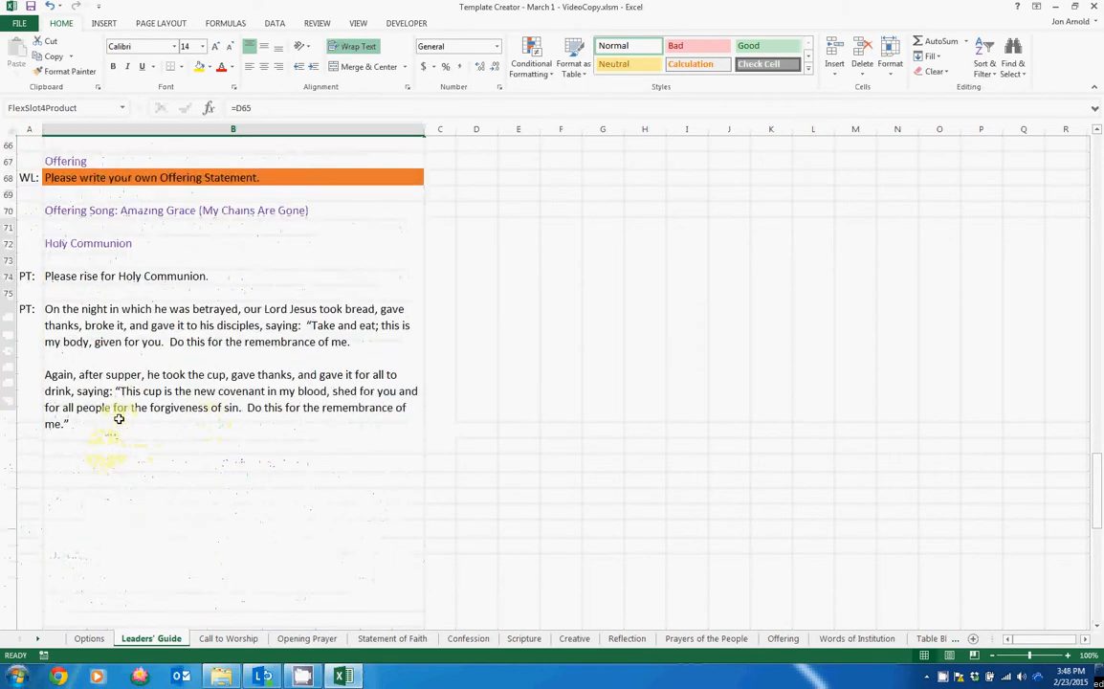
{"action": "scroll", "coordinate": [120, 423], "scroll_direction": "up", "scroll_amount": 3}
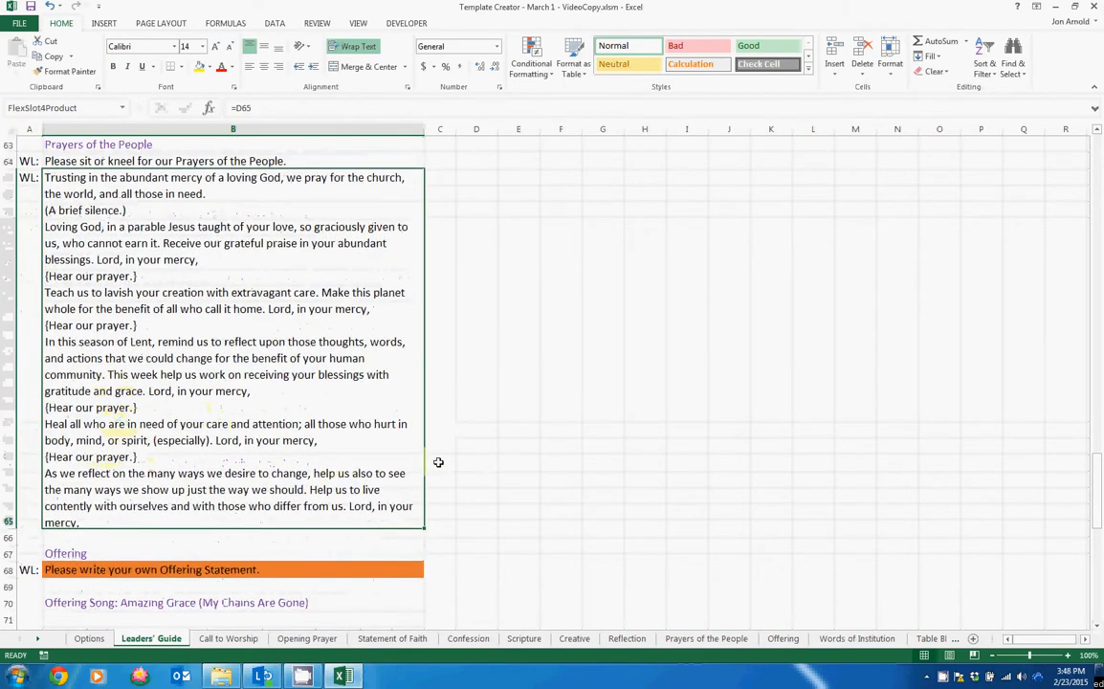
{"action": "scroll", "coordinate": [438, 462], "scroll_direction": "down", "scroll_amount": 3}
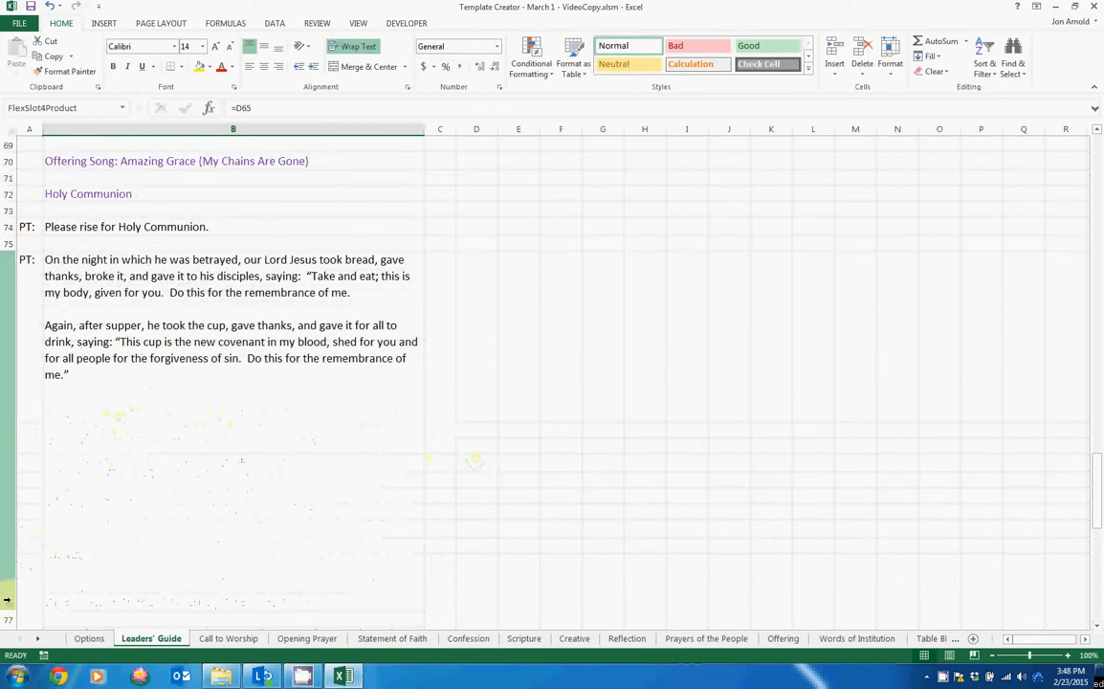
{"action": "left_click_drag", "start_coordinate": [8, 609], "coordinate": [10, 390]}
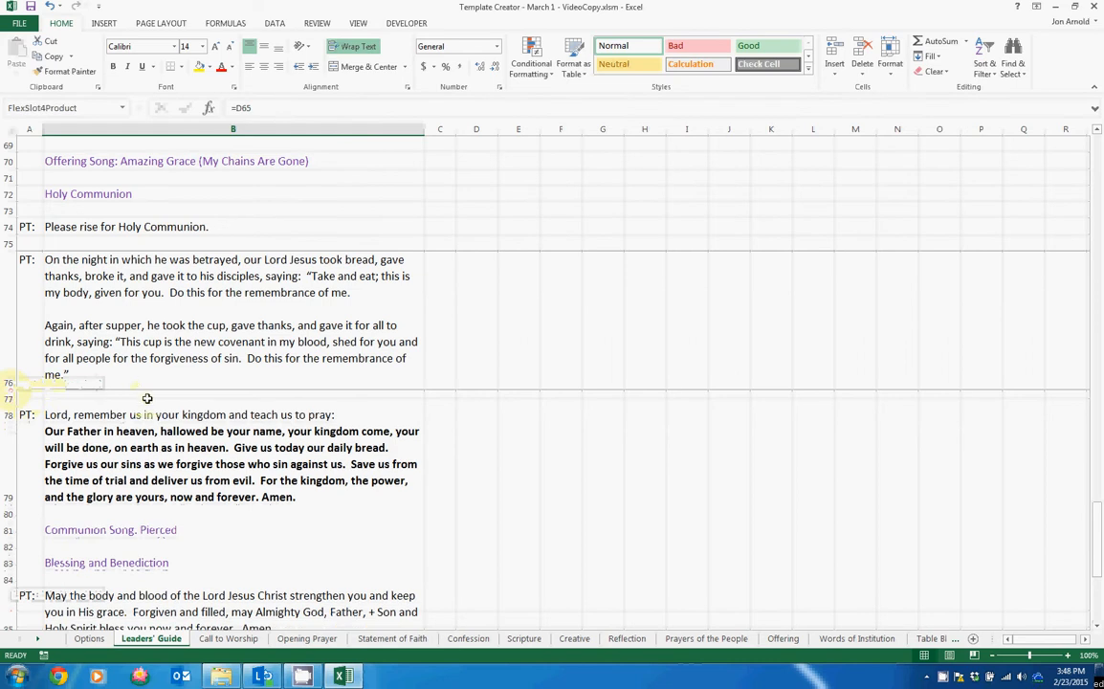
Check the rest of the guide down to the Dismissal and slightly trim the height of row 65 with the prayer text.
{"action": "scroll", "coordinate": [147, 398], "scroll_direction": "down", "scroll_amount": 3}
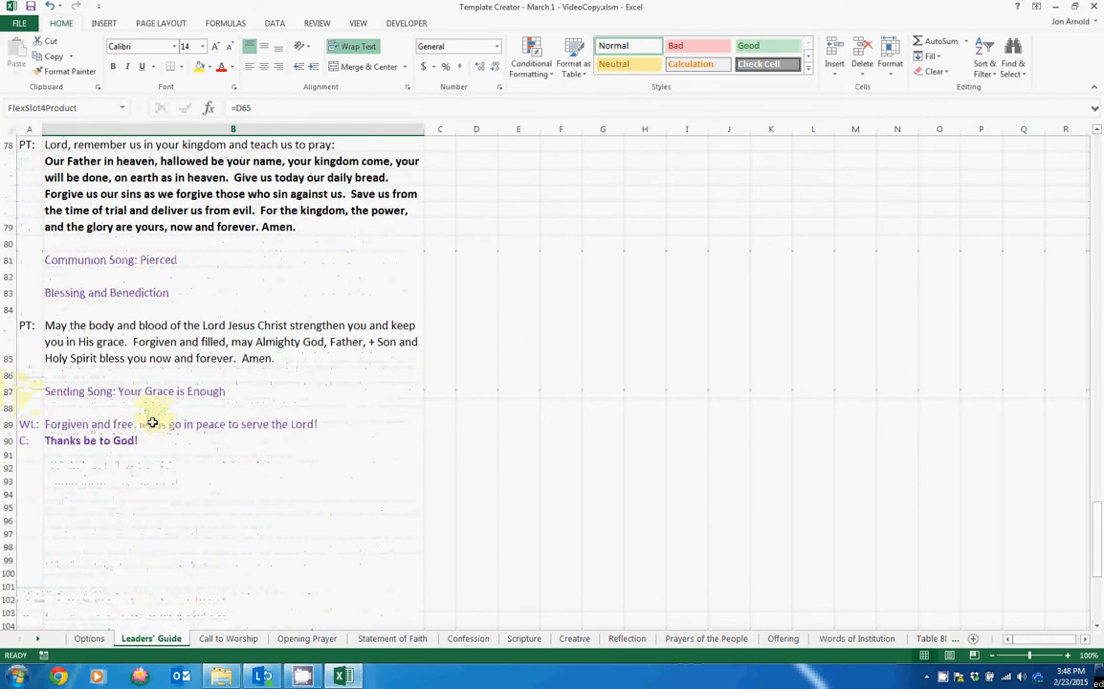
{"action": "scroll", "coordinate": [152, 422], "scroll_direction": "up", "scroll_amount": 7}
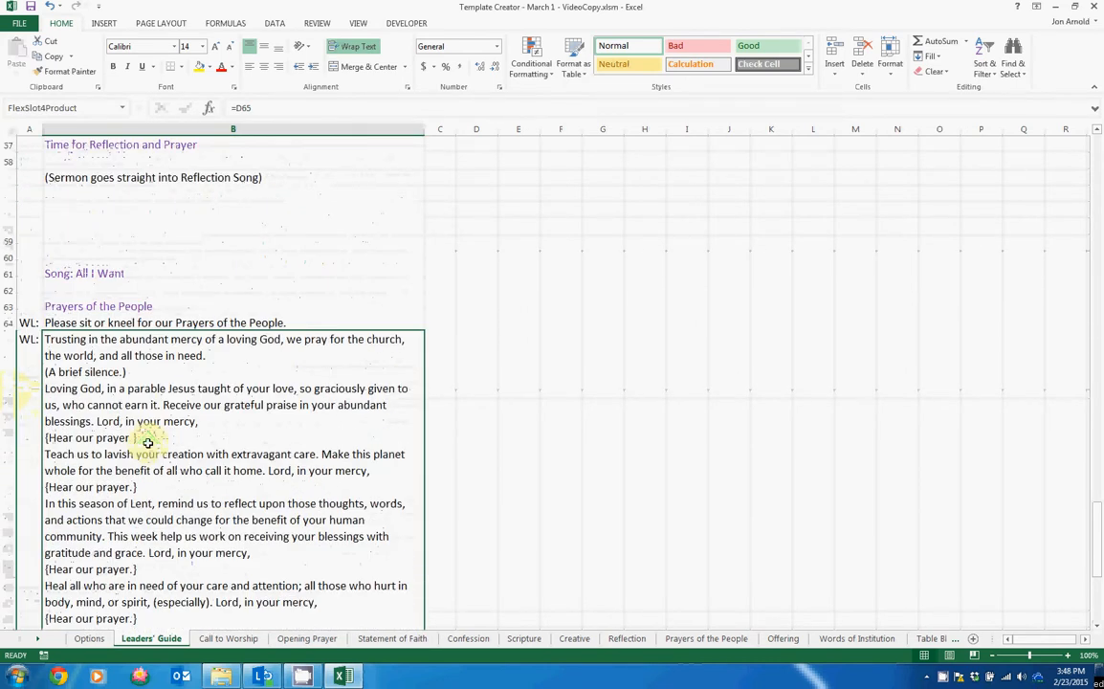
{"action": "scroll", "coordinate": [147, 441], "scroll_direction": "down", "scroll_amount": 1}
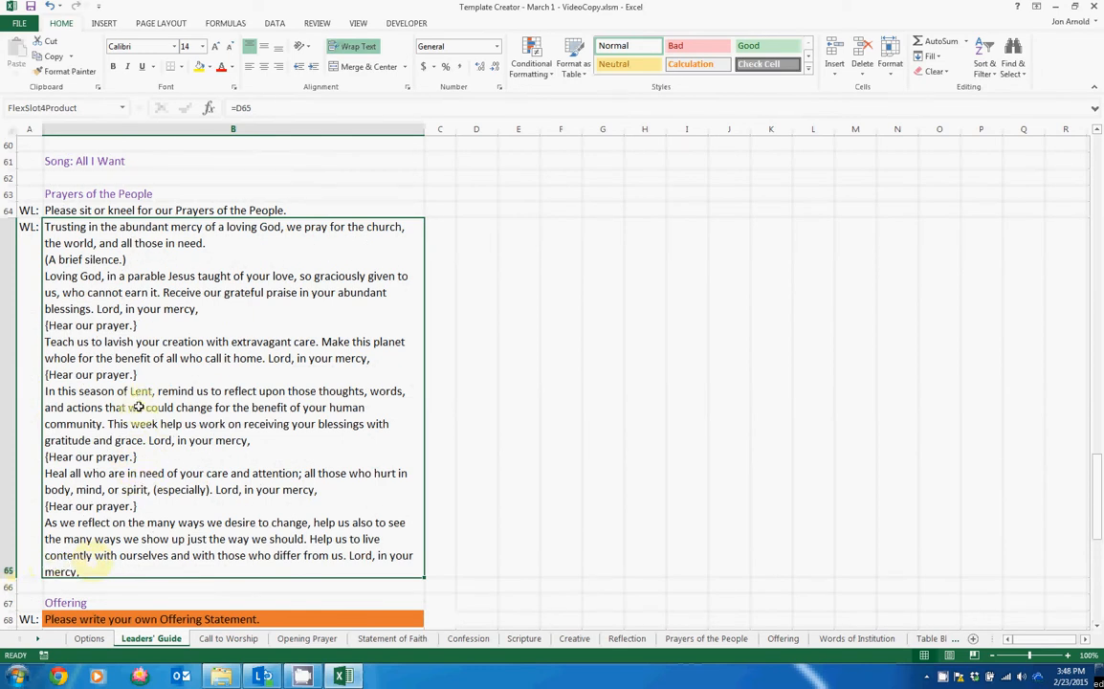
{"action": "left_click", "coordinate": [10, 546]}
{"action": "mouse_move", "coordinate": [11, 577]}
{"action": "left_mouse_down"}
{"action": "mouse_move", "coordinate": [12, 600]}
{"action": "mouse_move", "coordinate": [11, 573]}
{"action": "left_mouse_up"}
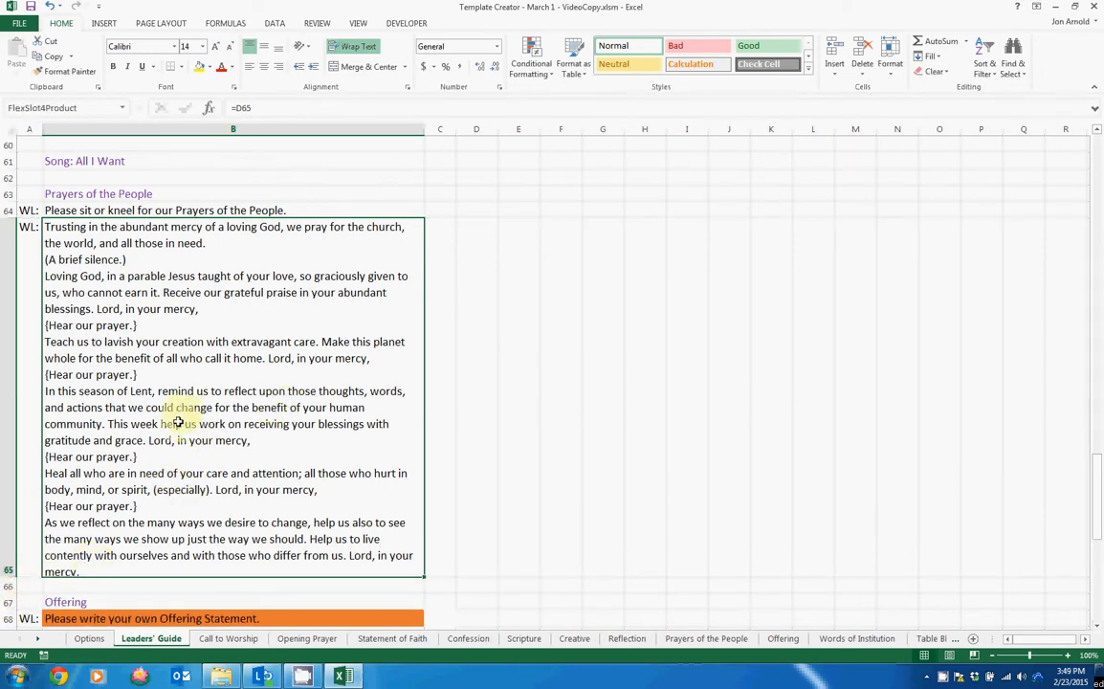
Shorten row 59, the note about the sermon going straight into the Reflection Song, to less than half its height.
{"action": "scroll", "coordinate": [178, 423], "scroll_direction": "up", "scroll_amount": 3}
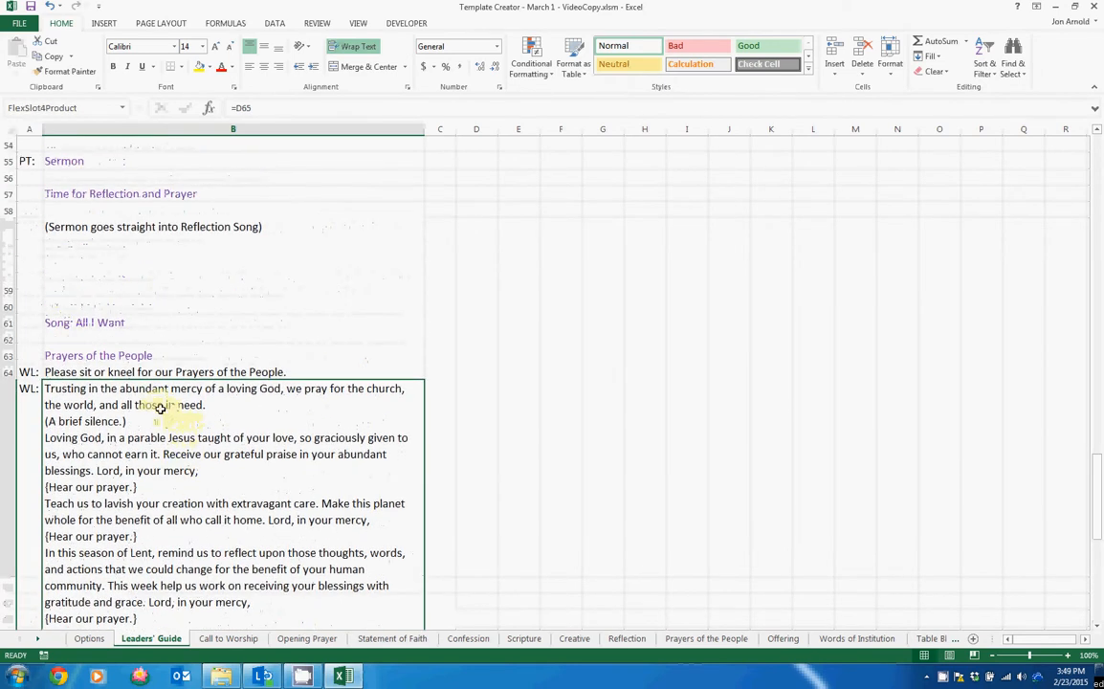
{"action": "left_click", "coordinate": [9, 298]}
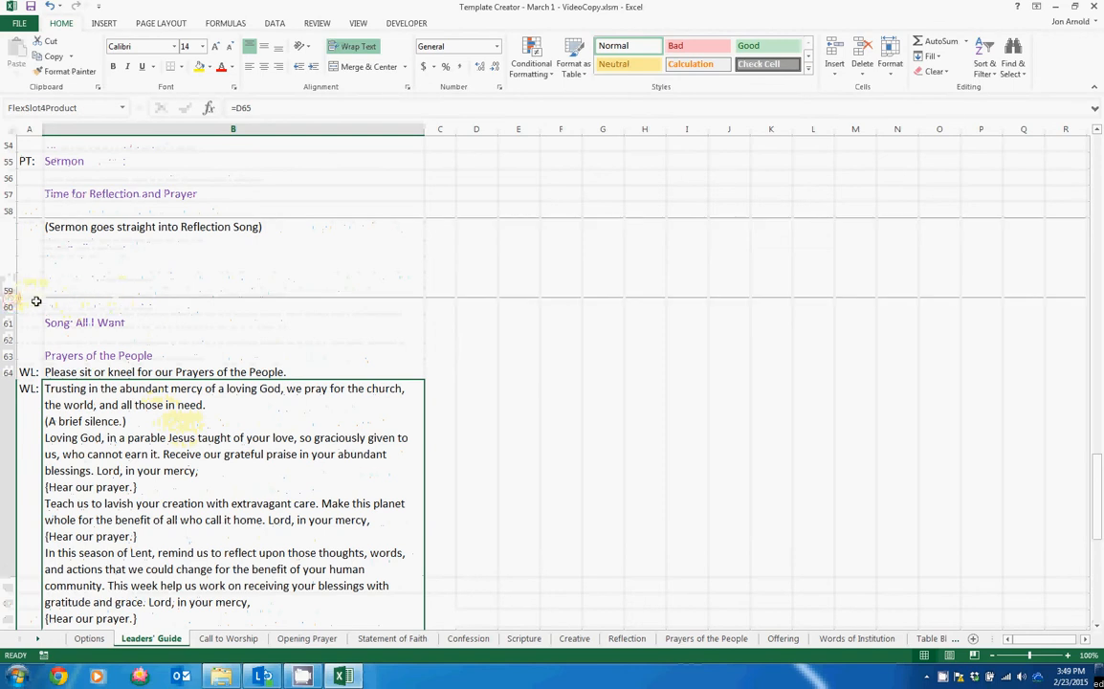
{"action": "left_click_drag", "start_coordinate": [14, 298], "coordinate": [27, 249]}
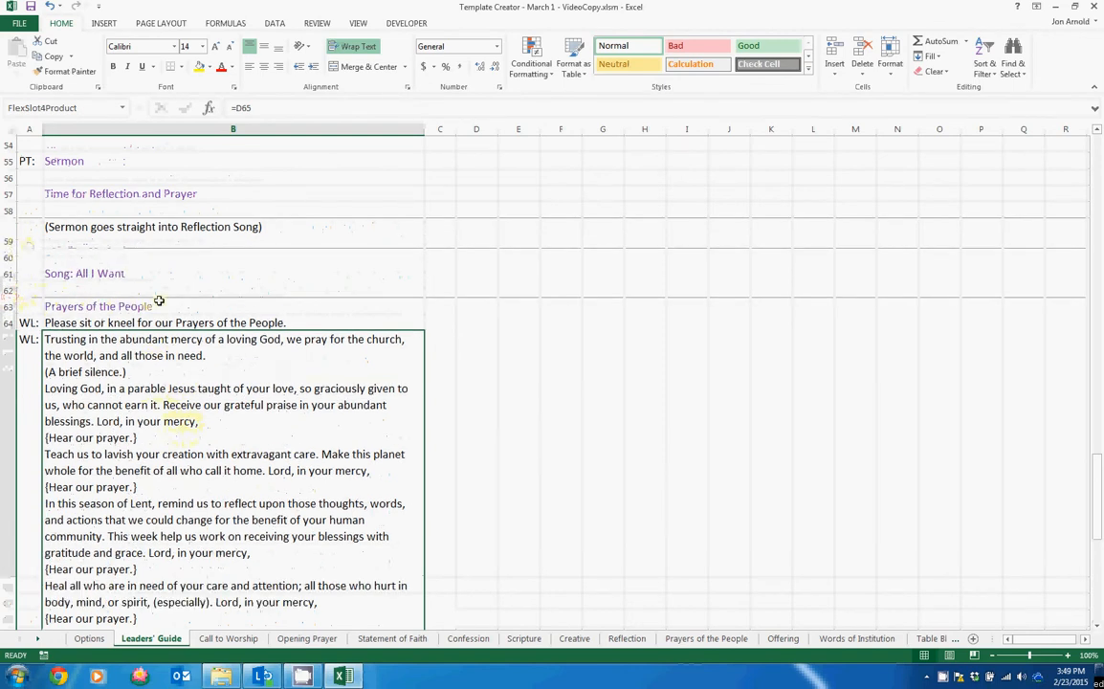
Review the opening sections of the guide, run Format Texts on it, and check the formatting of the Statement of Faith.
{"action": "scroll", "coordinate": [257, 379], "scroll_direction": "up", "scroll_amount": 2}
{"action": "scroll", "coordinate": [257, 379], "scroll_direction": "up", "scroll_amount": 7}
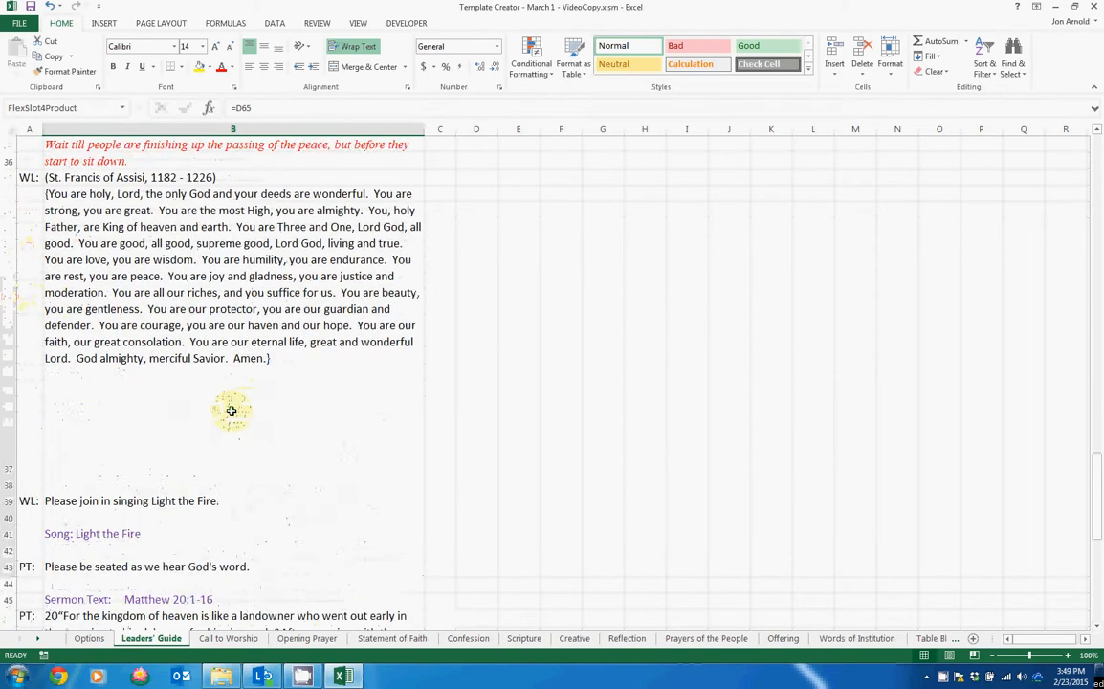
{"action": "scroll", "coordinate": [232, 409], "scroll_direction": "up", "scroll_amount": 3}
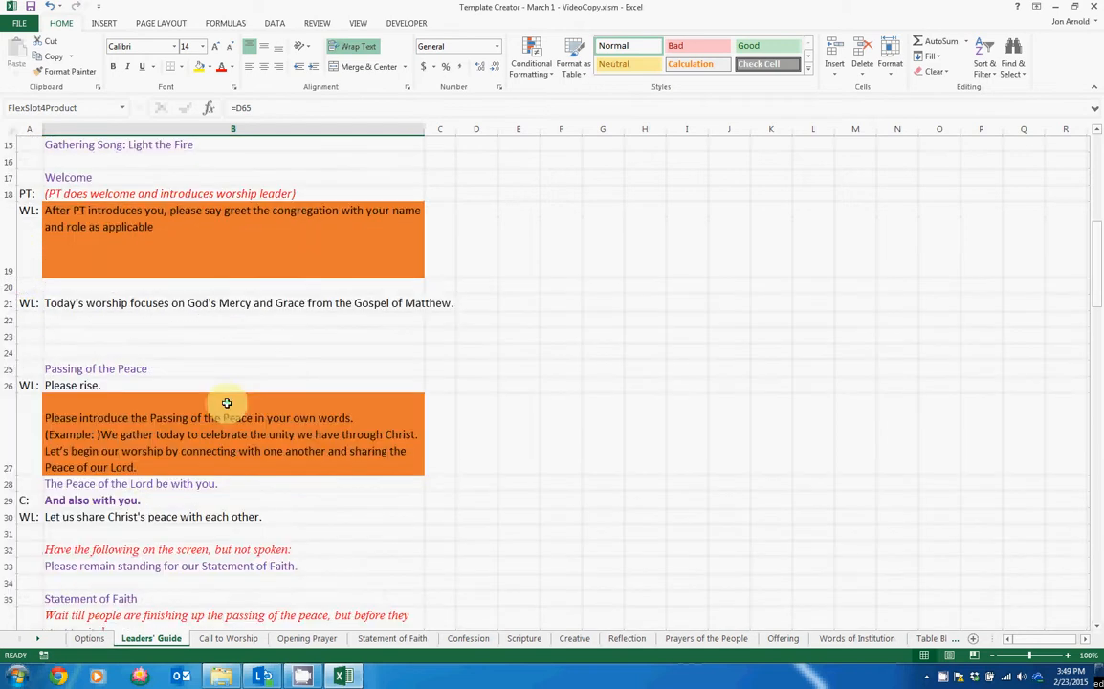
{"action": "scroll", "coordinate": [229, 406], "scroll_direction": "down", "scroll_amount": 2}
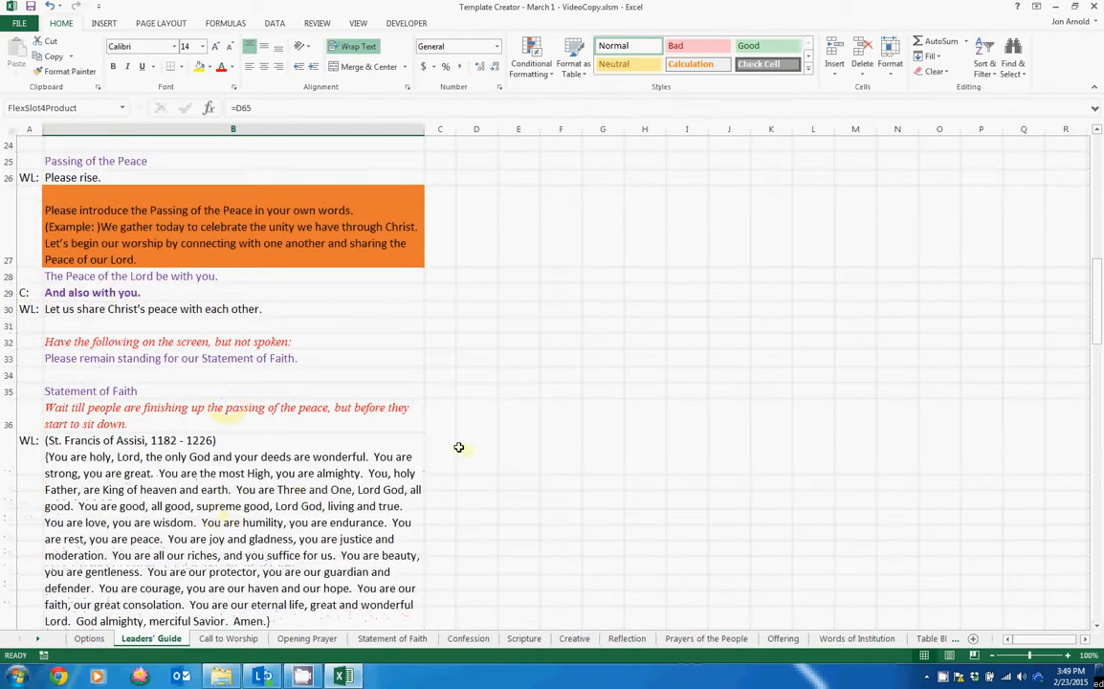
{"action": "scroll", "coordinate": [459, 447], "scroll_direction": "up", "scroll_amount": 8}
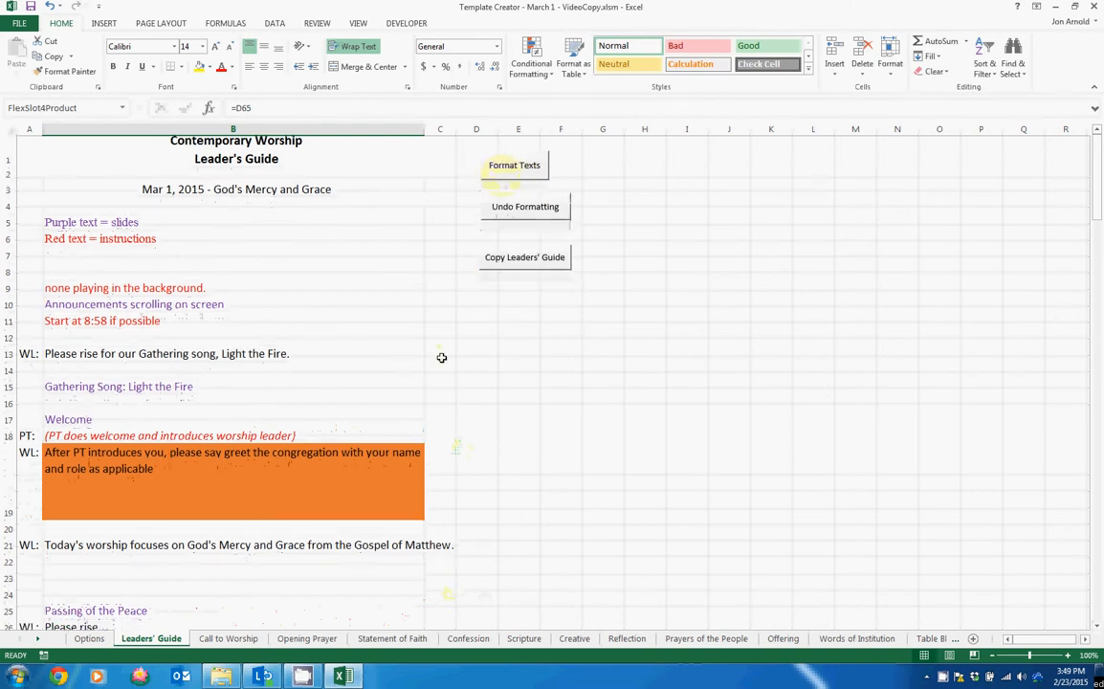
{"action": "scroll", "coordinate": [441, 357], "scroll_direction": "down", "scroll_amount": 7}
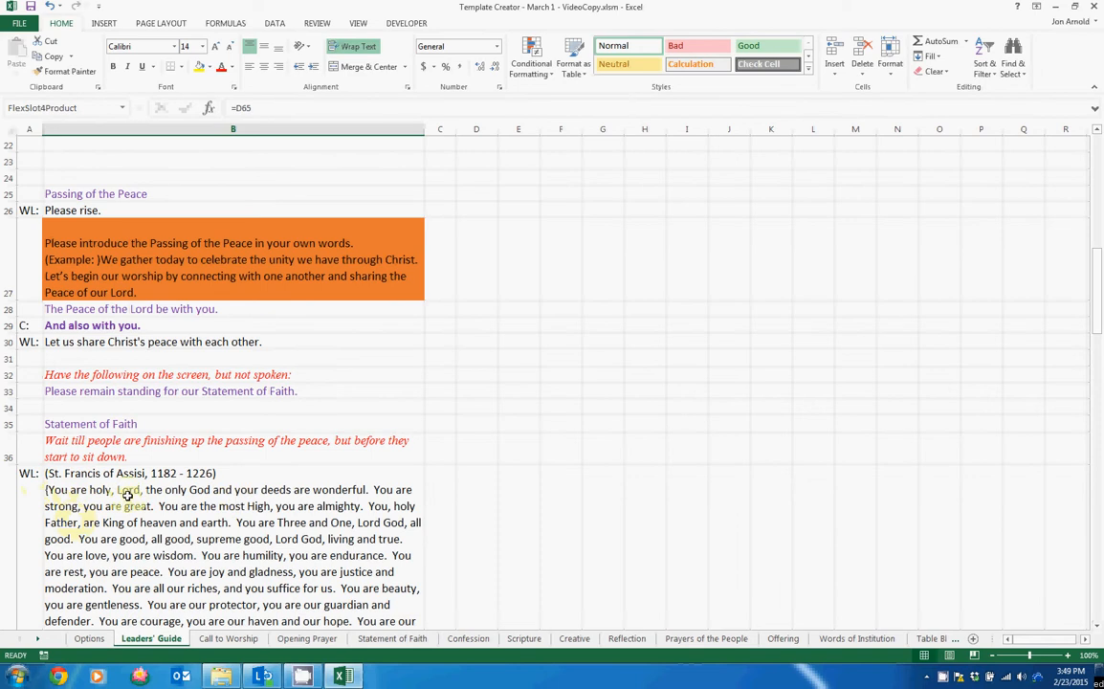
{"action": "scroll", "coordinate": [377, 495], "scroll_direction": "up", "scroll_amount": 7}
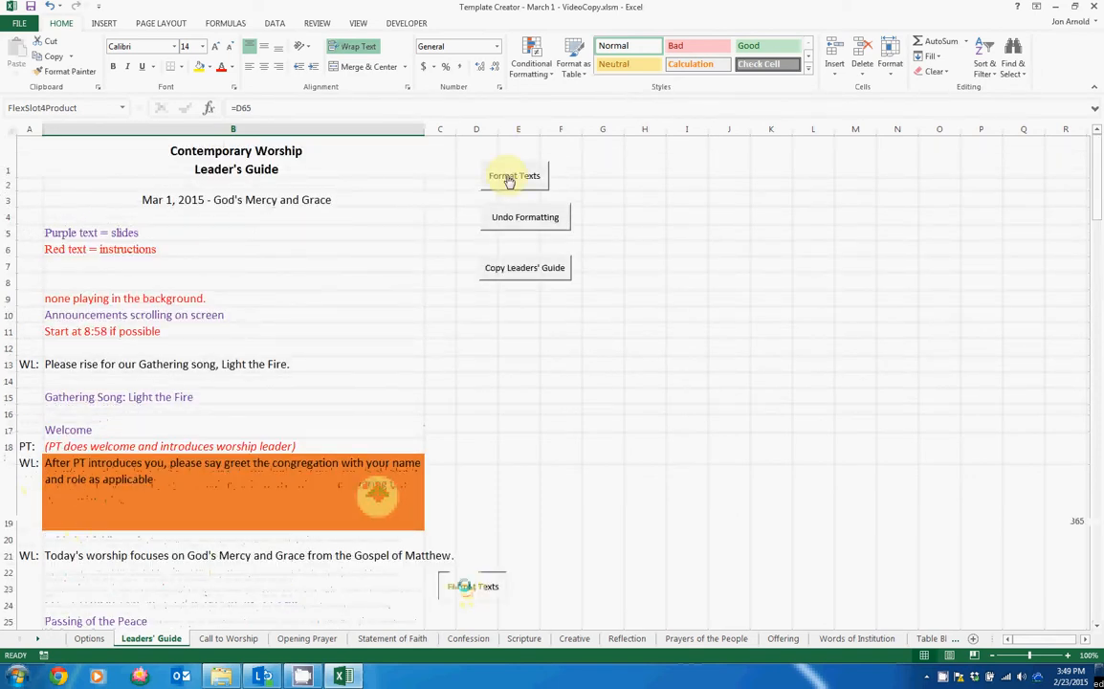
{"action": "scroll", "coordinate": [354, 344], "scroll_direction": "down", "scroll_amount": 7}
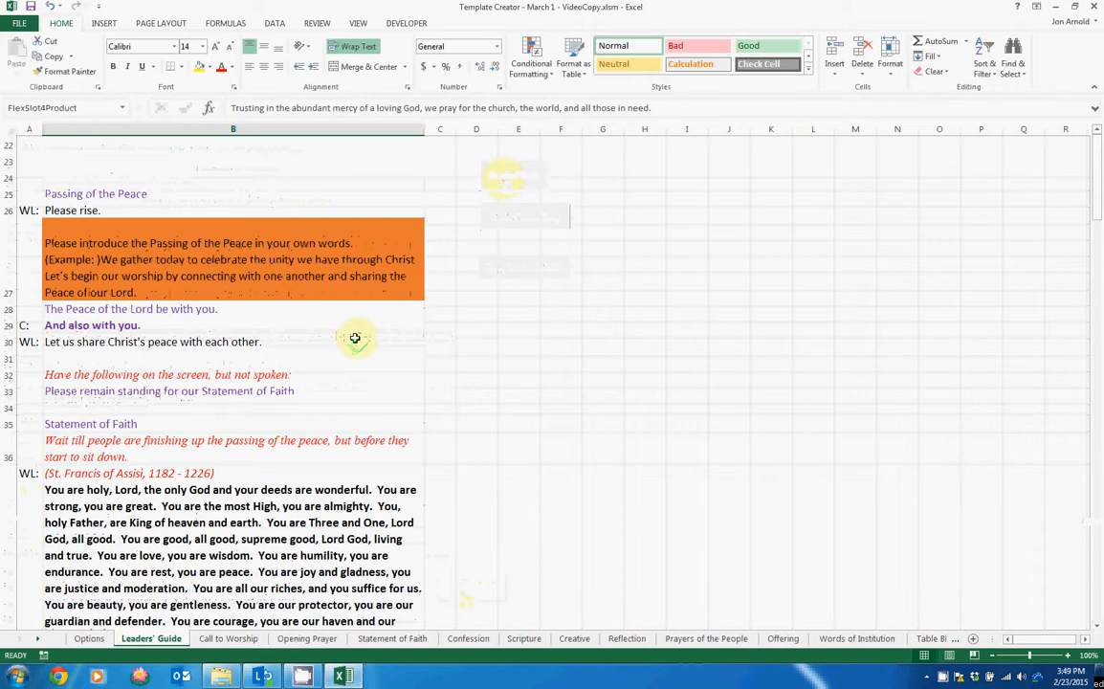
Check the formatted guide from the Passing of the Peace to the Lord's Prayer, rechecking the opening sections and the Statement of Faith.
{"action": "scroll", "coordinate": [297, 411], "scroll_direction": "down", "scroll_amount": 2}
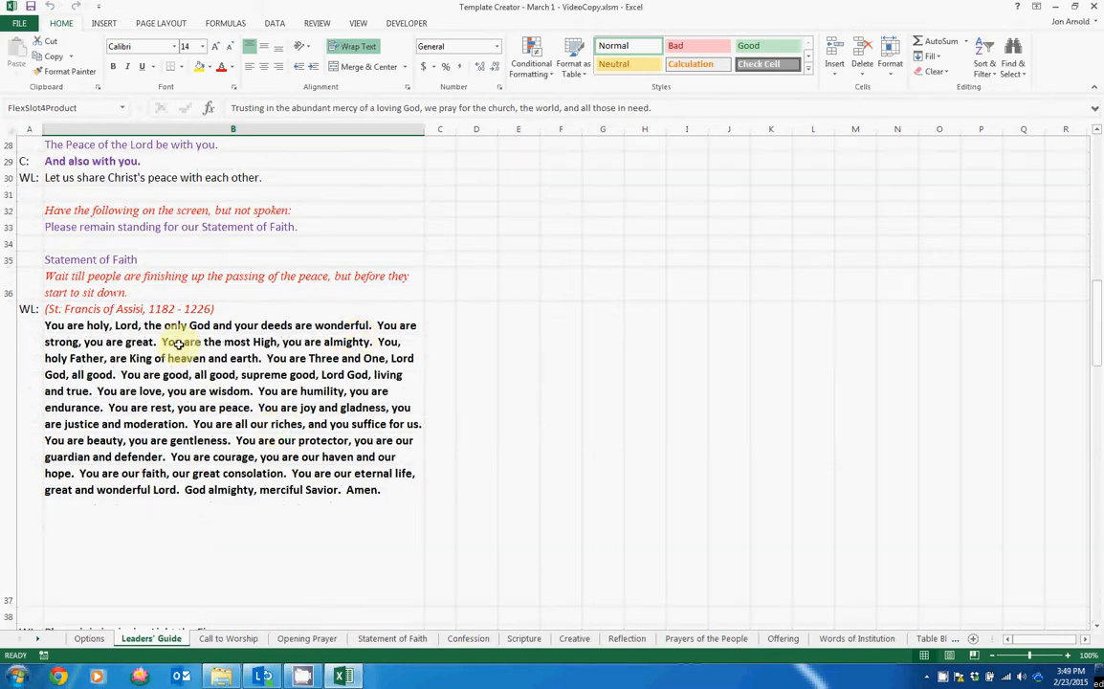
{"action": "scroll", "coordinate": [206, 396], "scroll_direction": "down", "scroll_amount": 2}
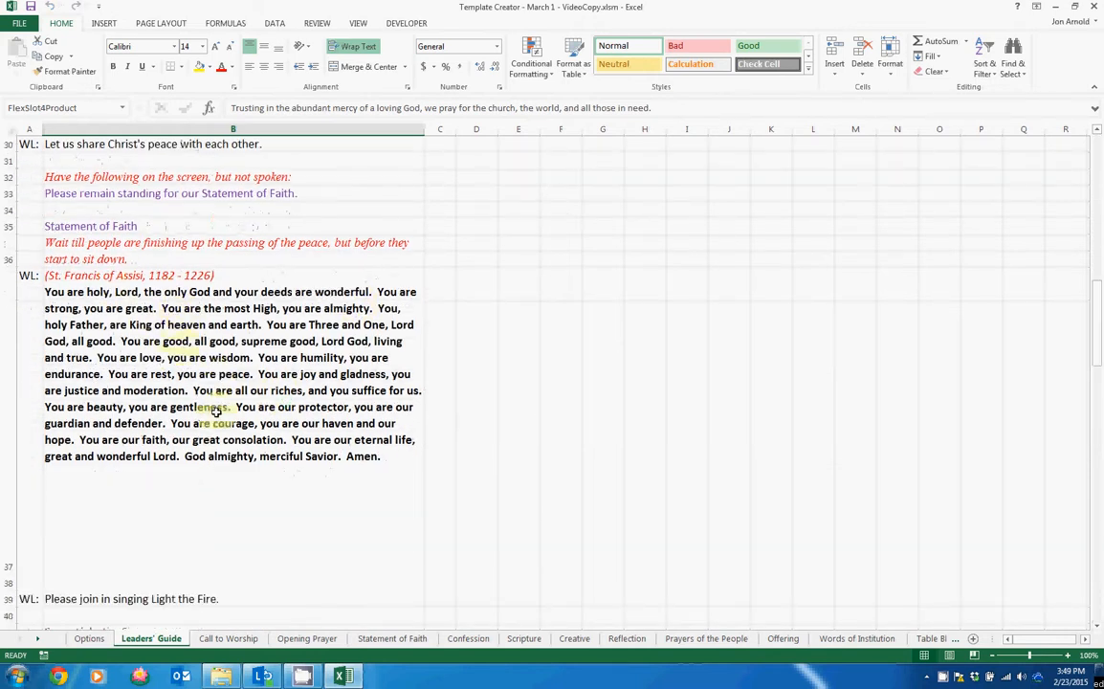
{"action": "scroll", "coordinate": [216, 413], "scroll_direction": "down", "scroll_amount": 6}
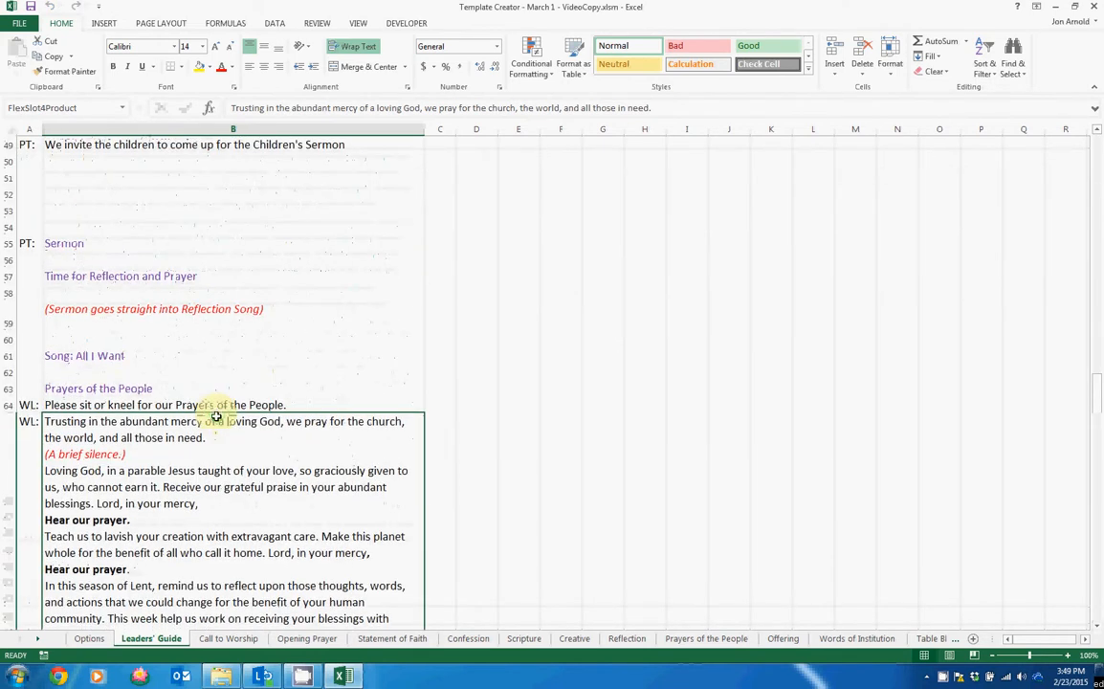
{"action": "scroll", "coordinate": [185, 436], "scroll_direction": "down", "scroll_amount": 3}
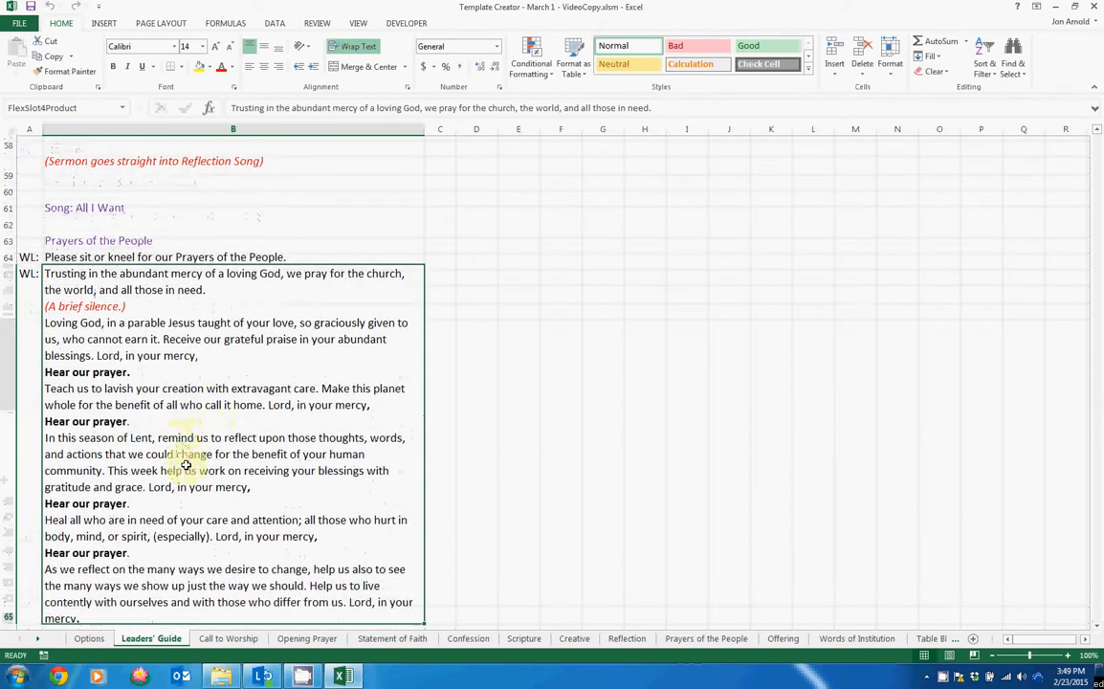
{"action": "scroll", "coordinate": [236, 449], "scroll_direction": "down", "scroll_amount": 1}
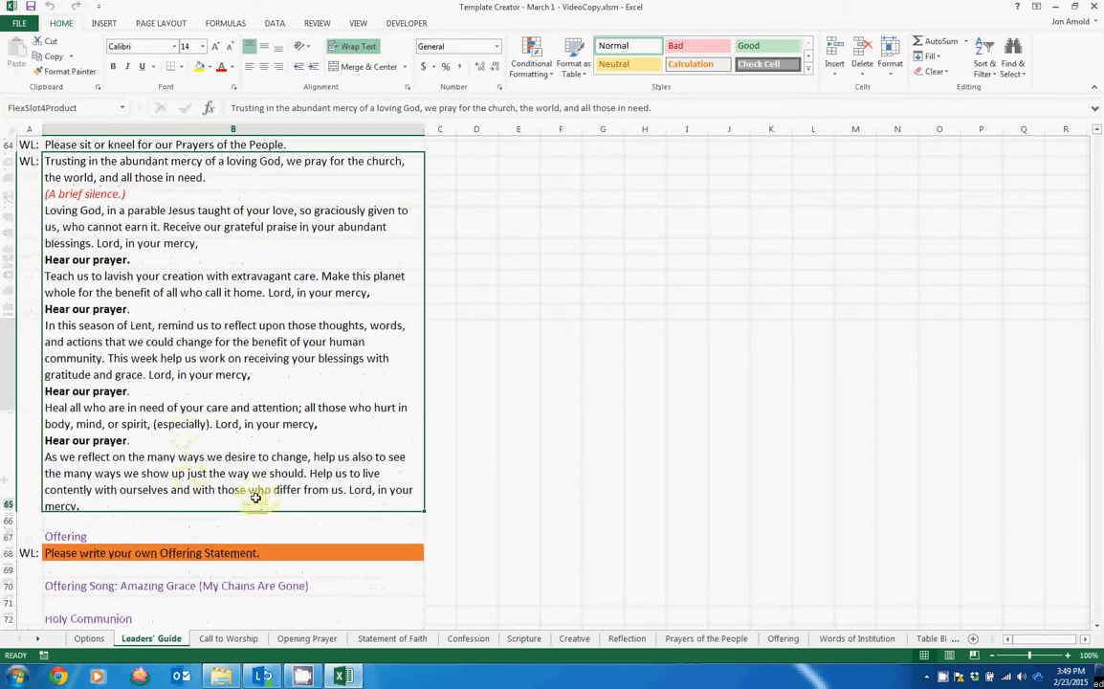
{"action": "scroll", "coordinate": [201, 459], "scroll_direction": "down", "scroll_amount": 3}
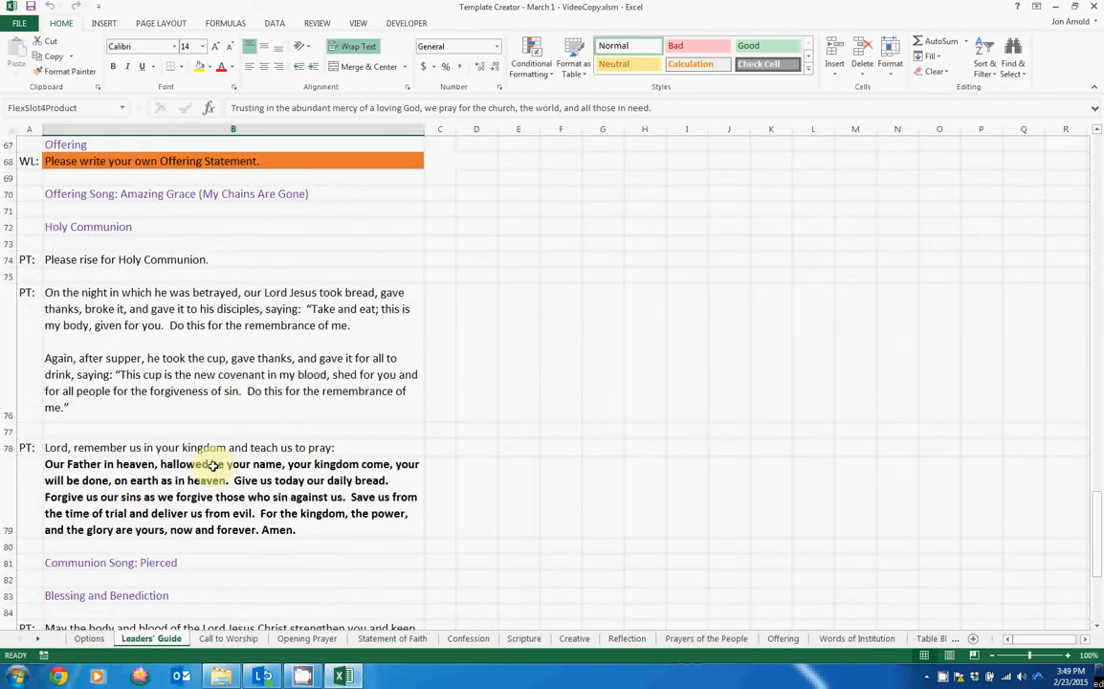
{"action": "scroll", "coordinate": [211, 465], "scroll_direction": "up", "scroll_amount": 3}
{"action": "scroll", "coordinate": [212, 466], "scroll_direction": "up", "scroll_amount": 10}
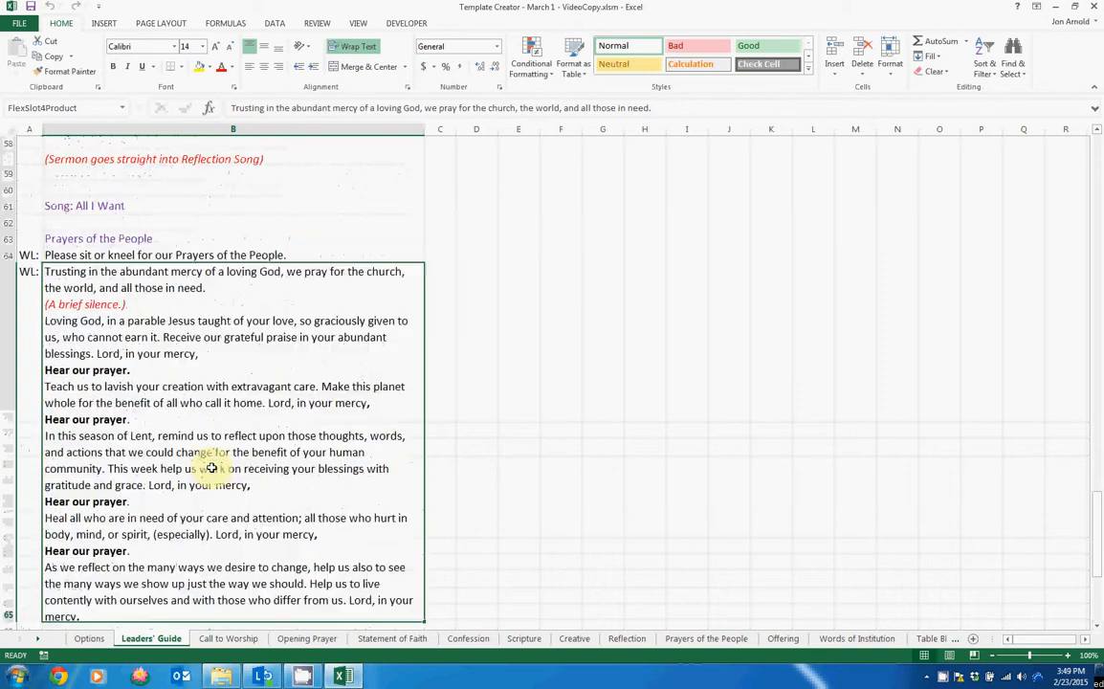
{"action": "scroll", "coordinate": [211, 466], "scroll_direction": "up", "scroll_amount": 10}
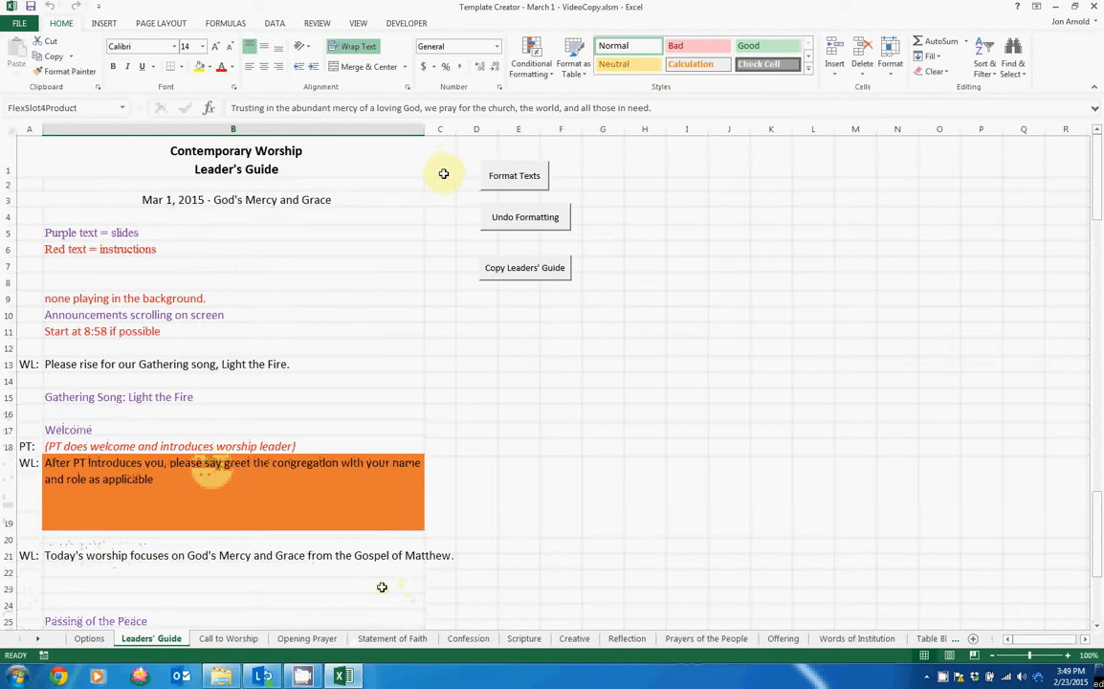
{"action": "left_click", "coordinate": [500, 228]}
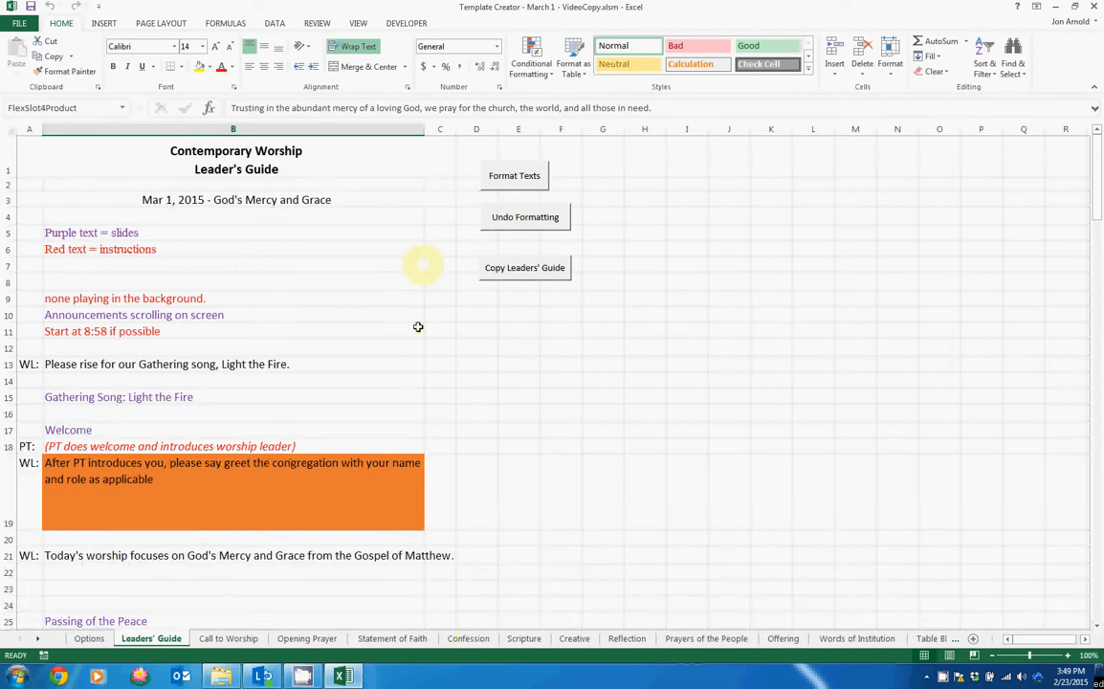
{"action": "scroll", "coordinate": [418, 326], "scroll_direction": "down", "scroll_amount": 8}
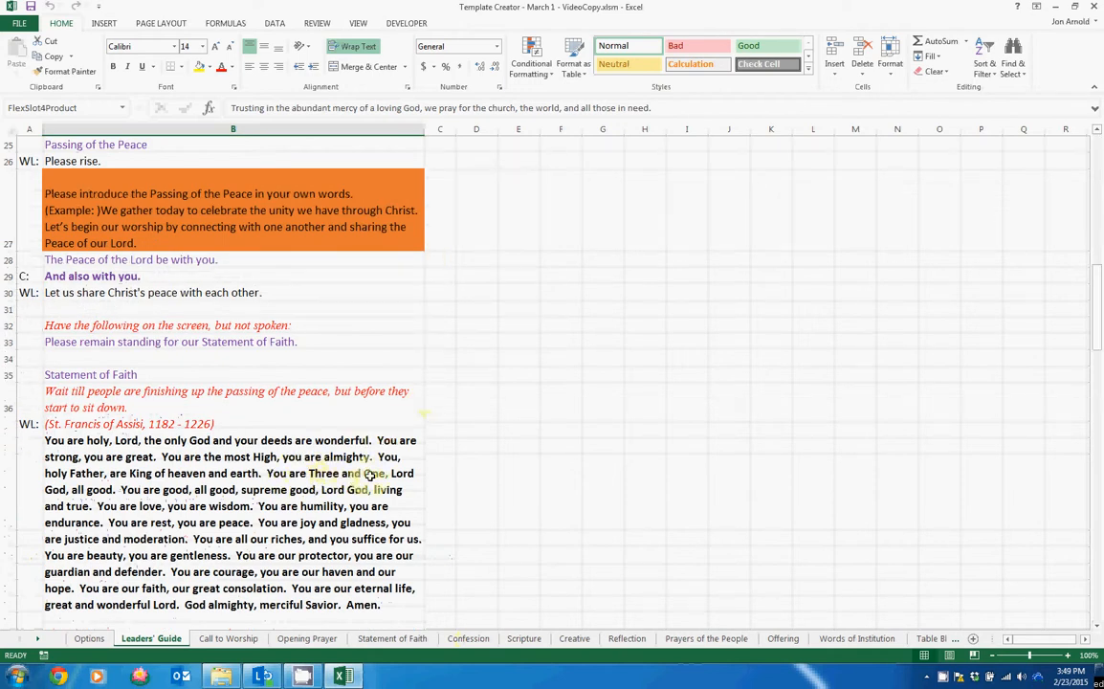
{"action": "scroll", "coordinate": [429, 486], "scroll_direction": "down", "scroll_amount": 1}
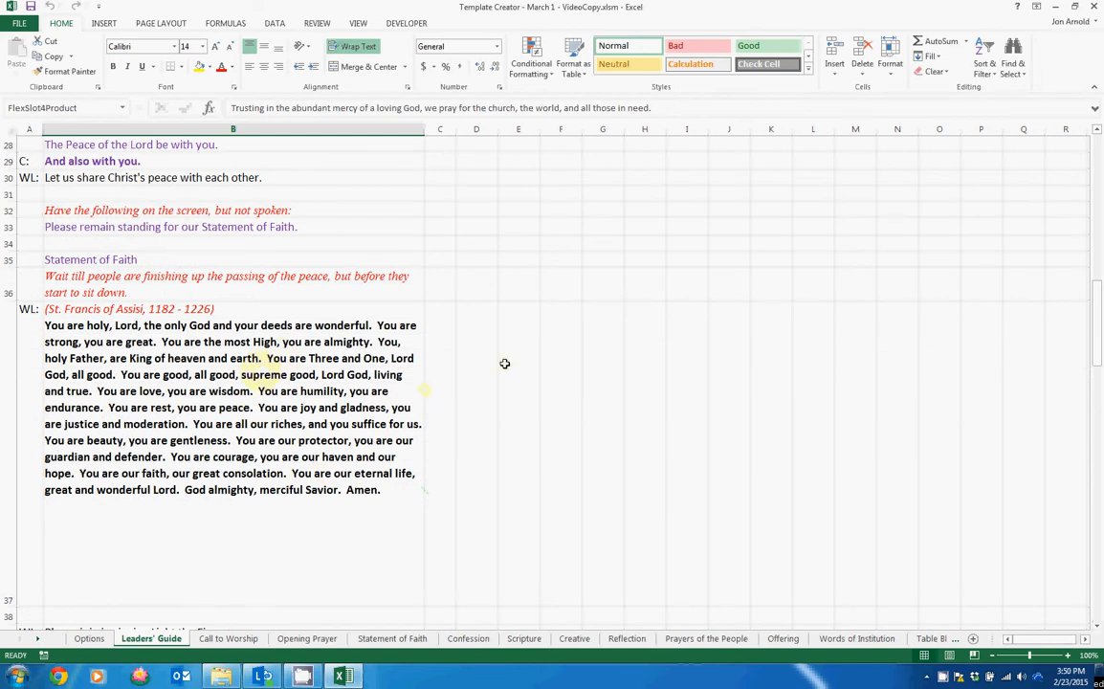
{"action": "scroll", "coordinate": [342, 387], "scroll_direction": "up", "scroll_amount": 9}
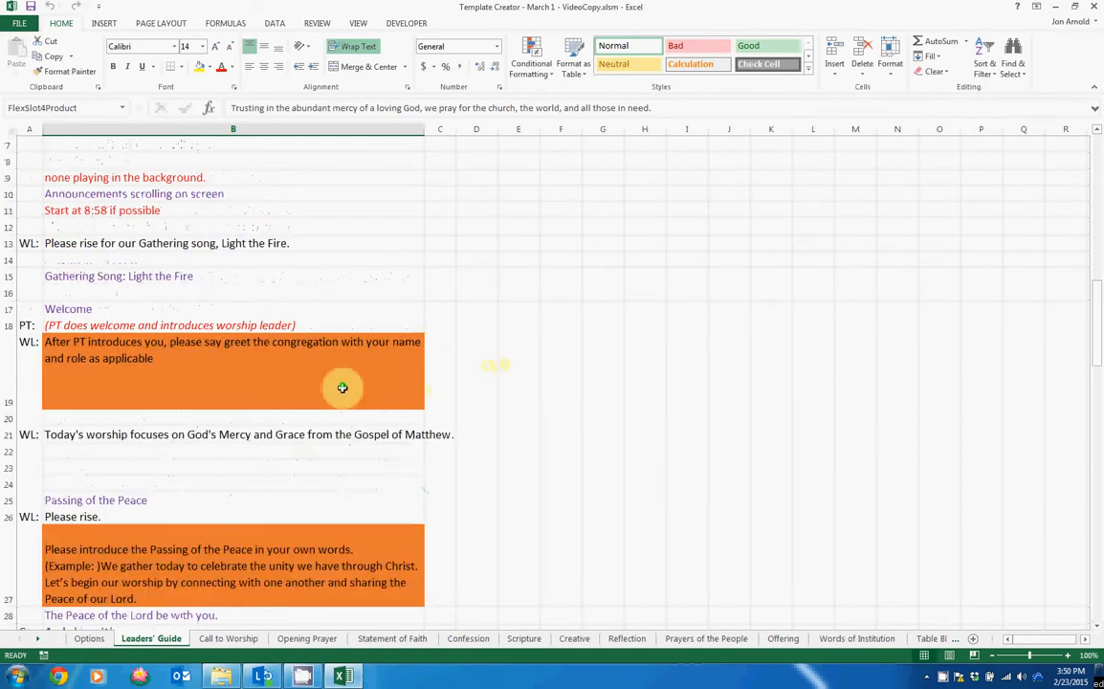
{"action": "scroll", "coordinate": [357, 435], "scroll_direction": "down", "scroll_amount": 7}
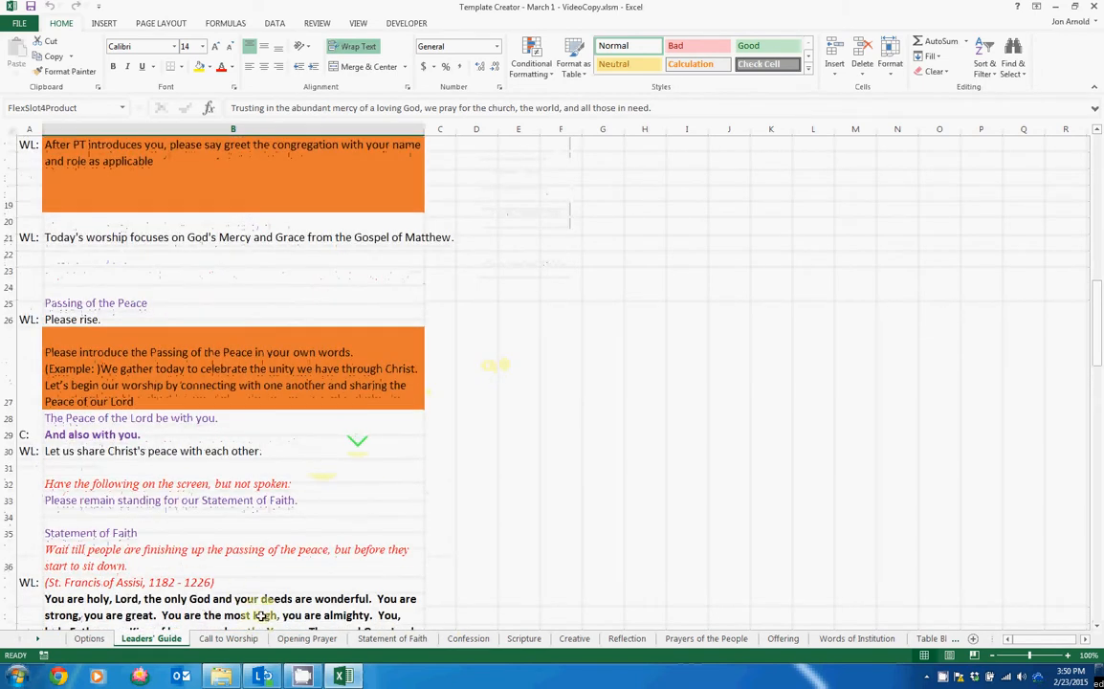
{"action": "scroll", "coordinate": [449, 518], "scroll_direction": "up", "scroll_amount": 7}
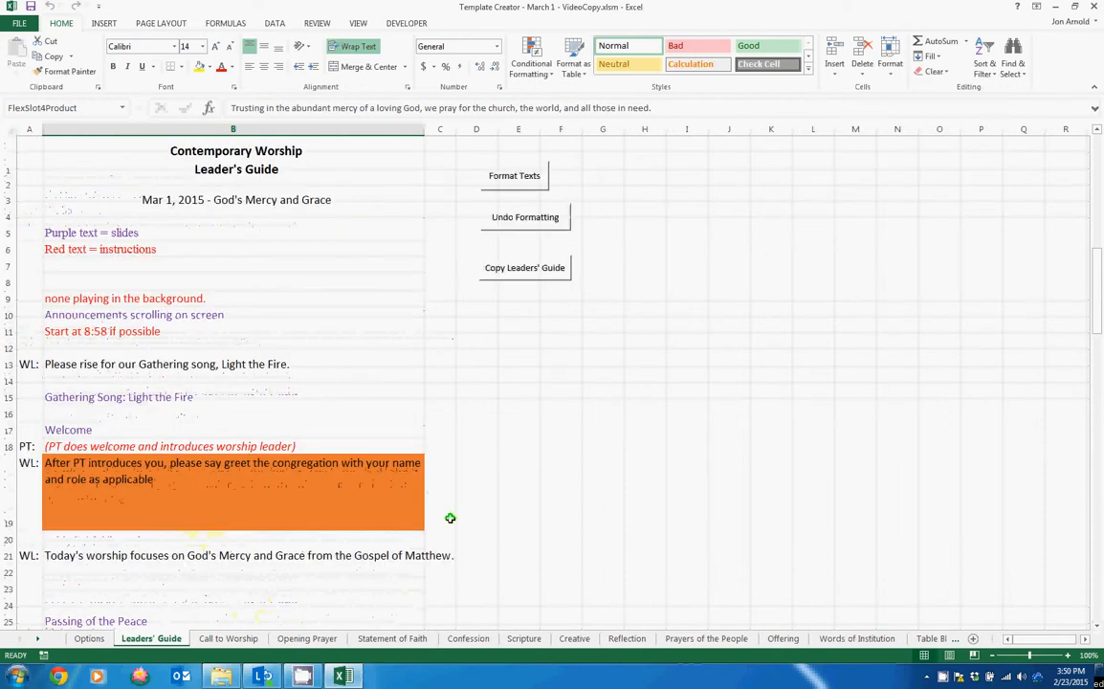
On the Options sheet, change the Statement of Faith choice for Flex Slot 1 to Statement of Faith1.
{"action": "left_click", "coordinate": [89, 638]}
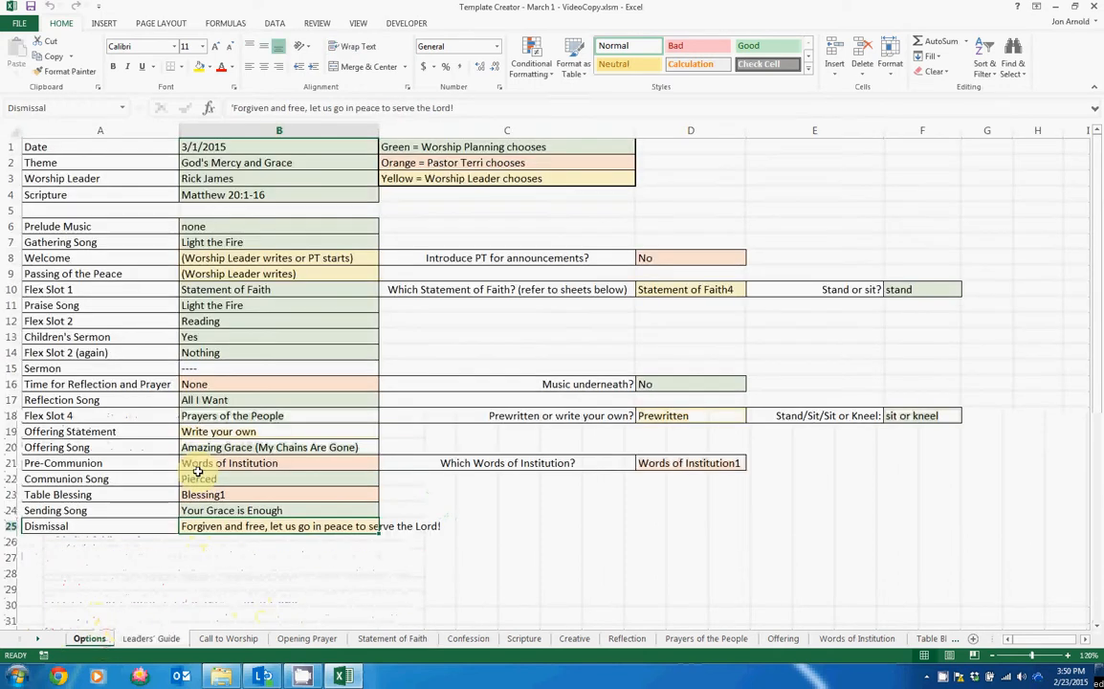
{"action": "left_click", "coordinate": [712, 289]}
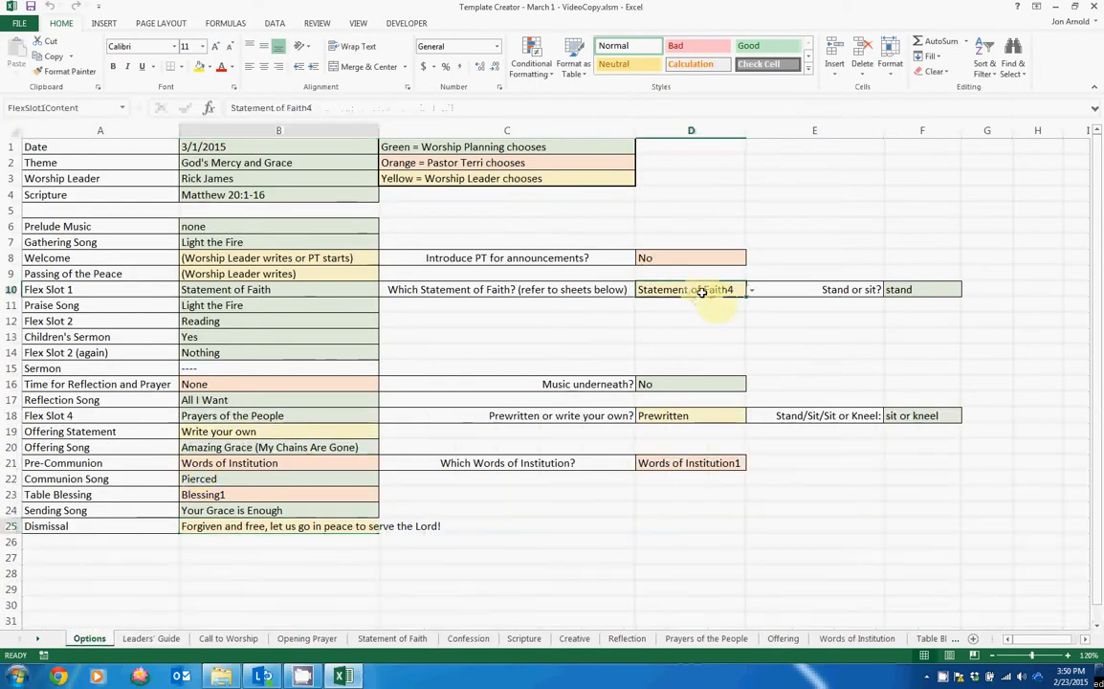
{"action": "left_click", "coordinate": [752, 289]}
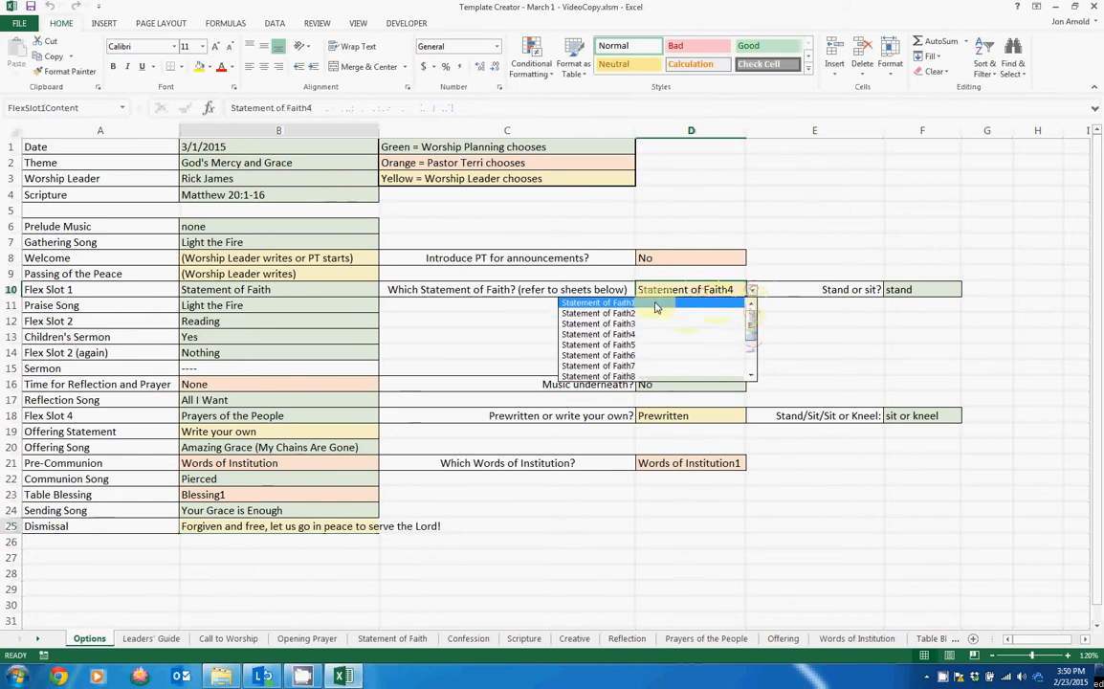
{"action": "left_click", "coordinate": [656, 304]}
Undo the formatting of the Leaders' Guide and check its Statement of Faith and Prayers of the People text.
{"action": "left_click", "coordinate": [151, 638]}
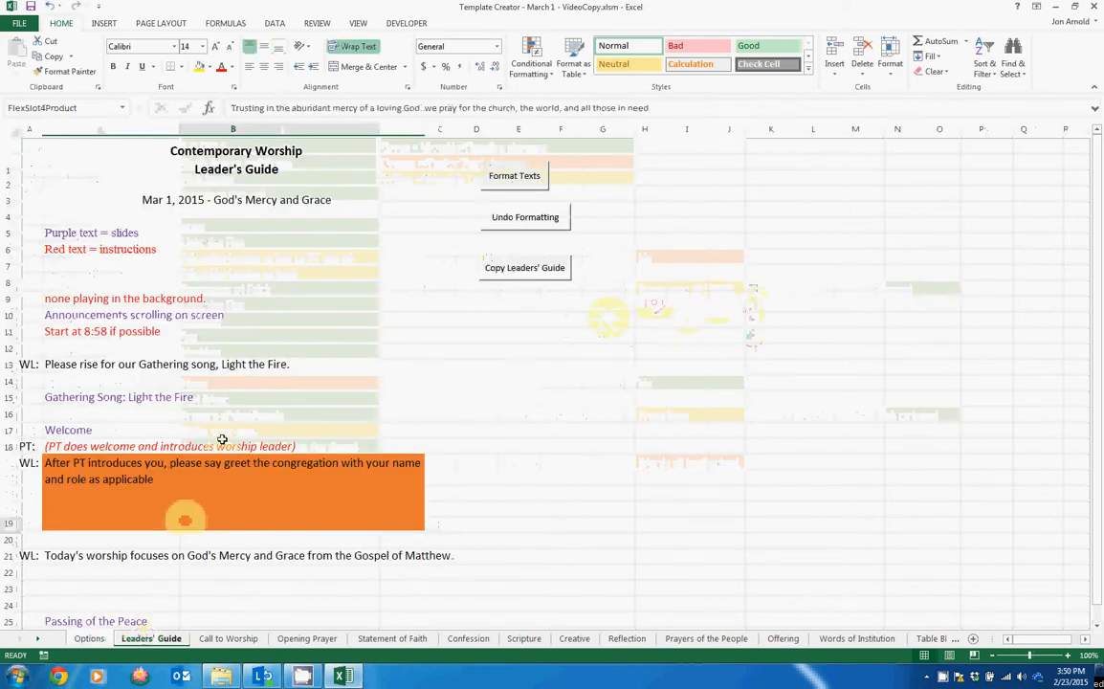
{"action": "scroll", "coordinate": [222, 439], "scroll_direction": "down", "scroll_amount": 9}
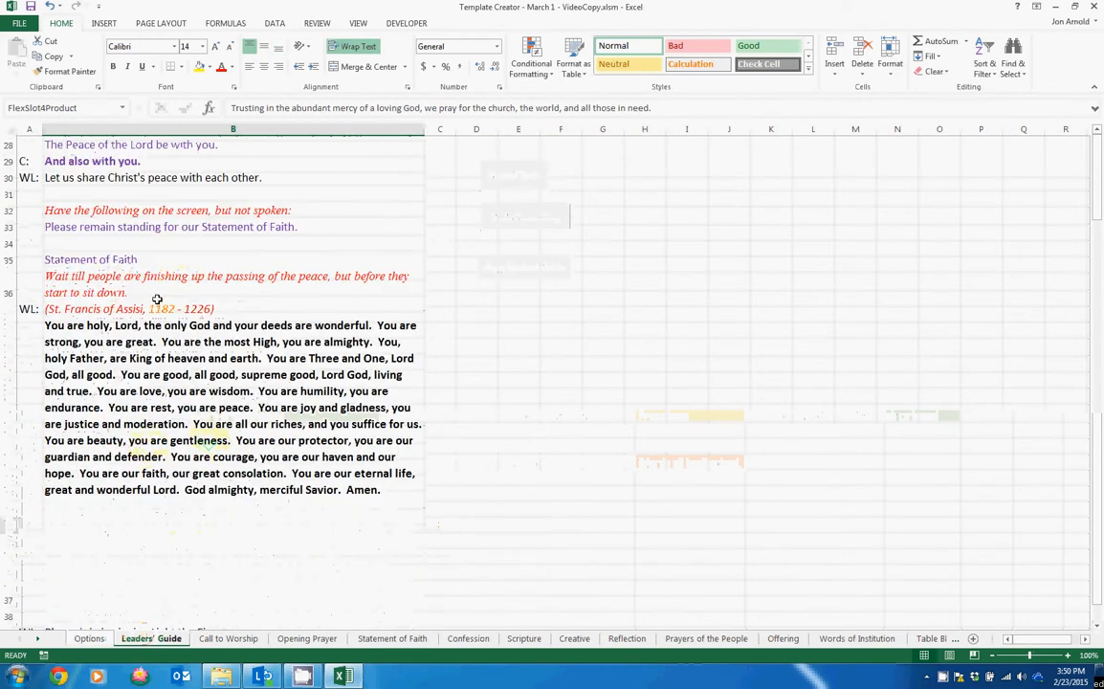
{"action": "scroll", "coordinate": [419, 414], "scroll_direction": "up", "scroll_amount": 6}
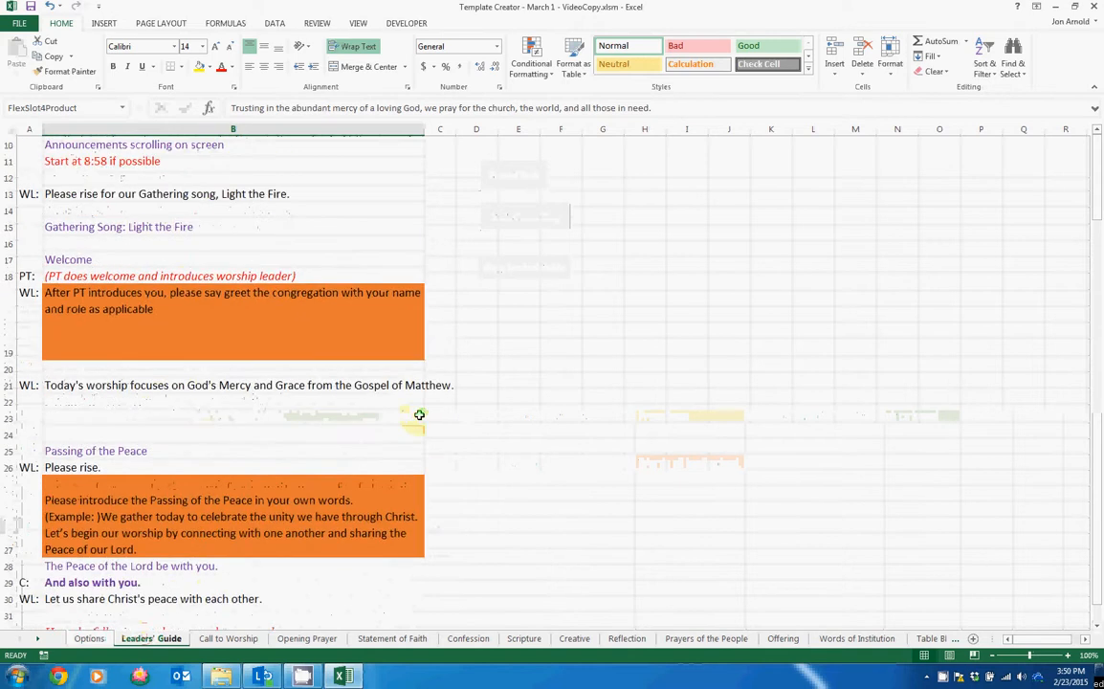
{"action": "scroll", "coordinate": [418, 414], "scroll_direction": "up", "scroll_amount": 3}
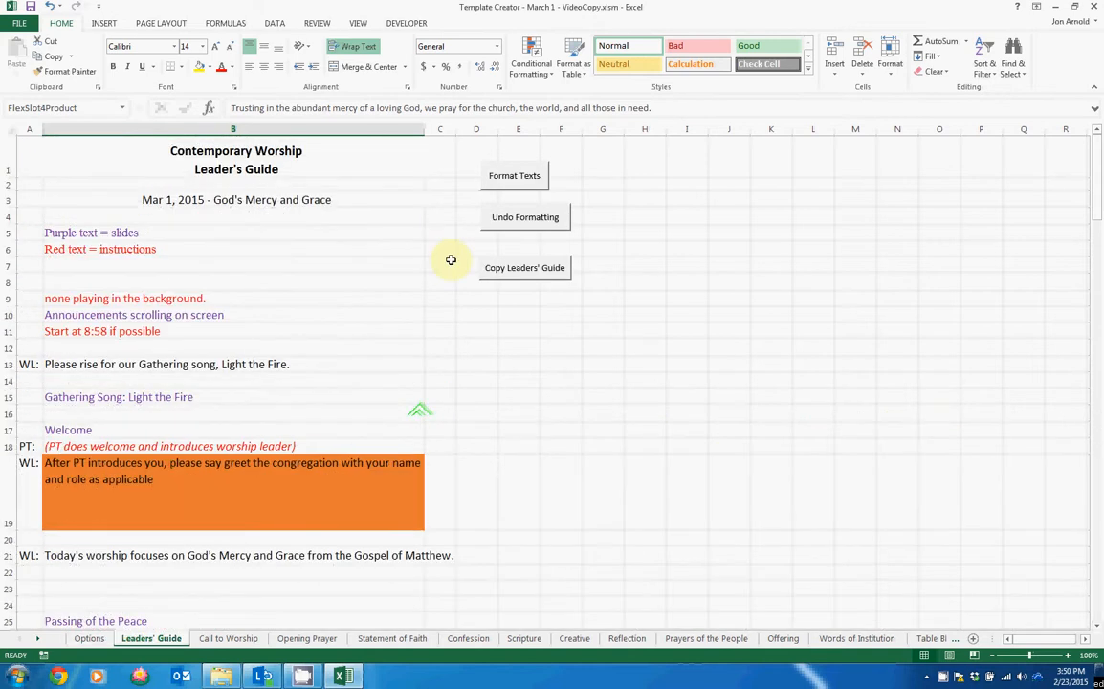
{"action": "left_click", "coordinate": [523, 219]}
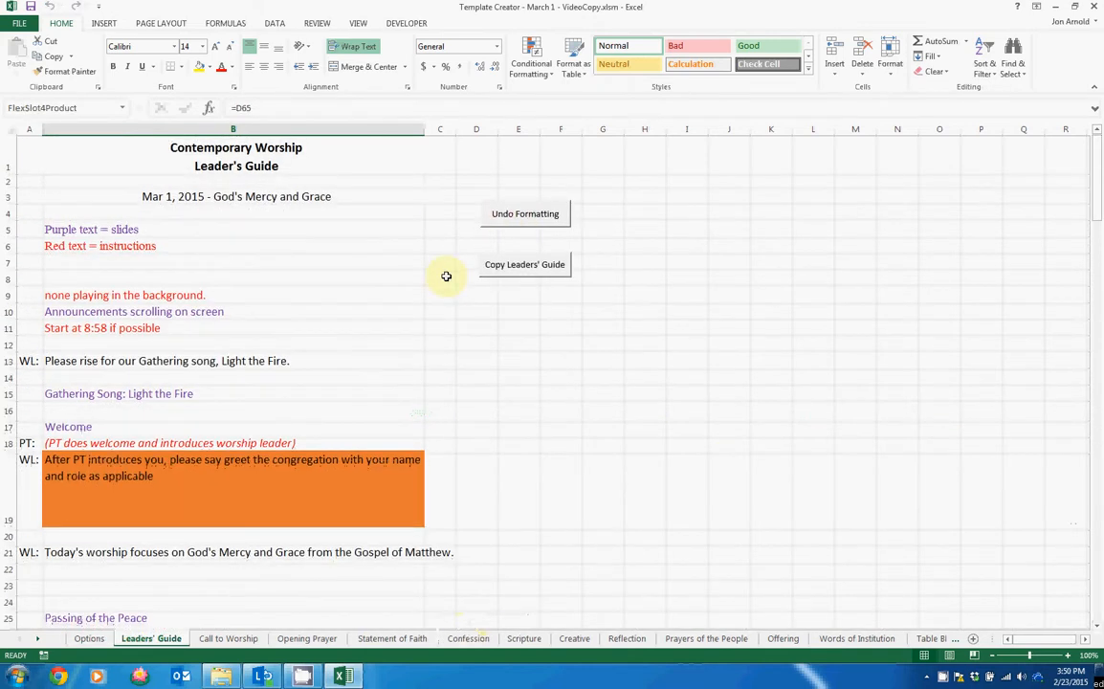
{"action": "scroll", "coordinate": [446, 276], "scroll_direction": "down", "scroll_amount": 9}
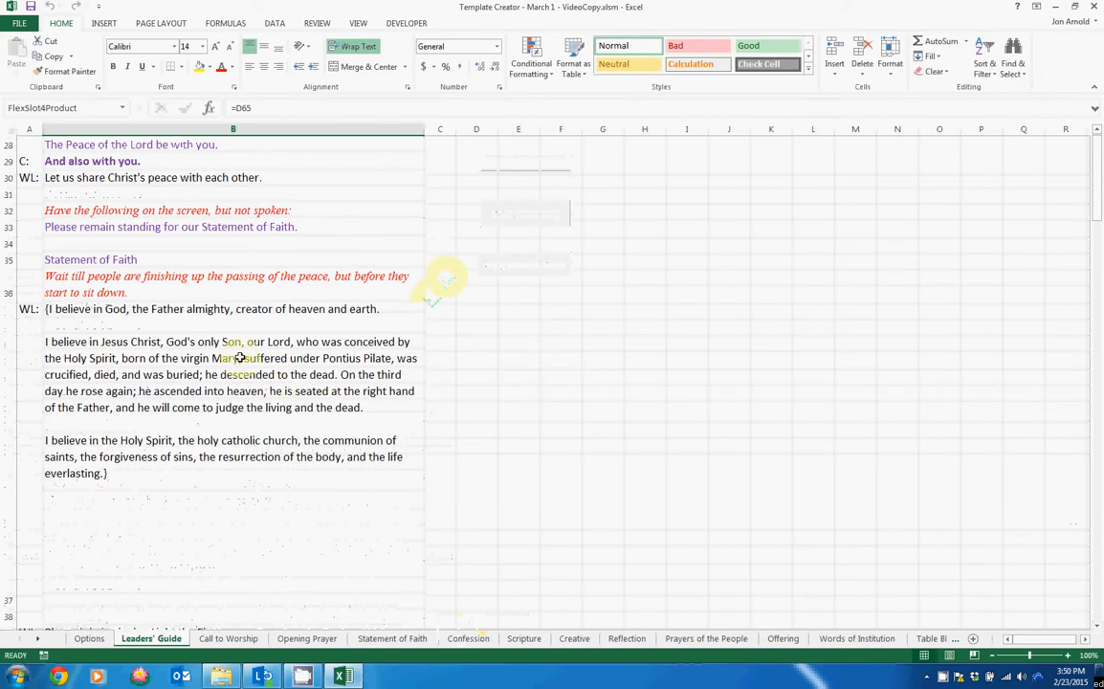
{"action": "left_click", "coordinate": [105, 362]}
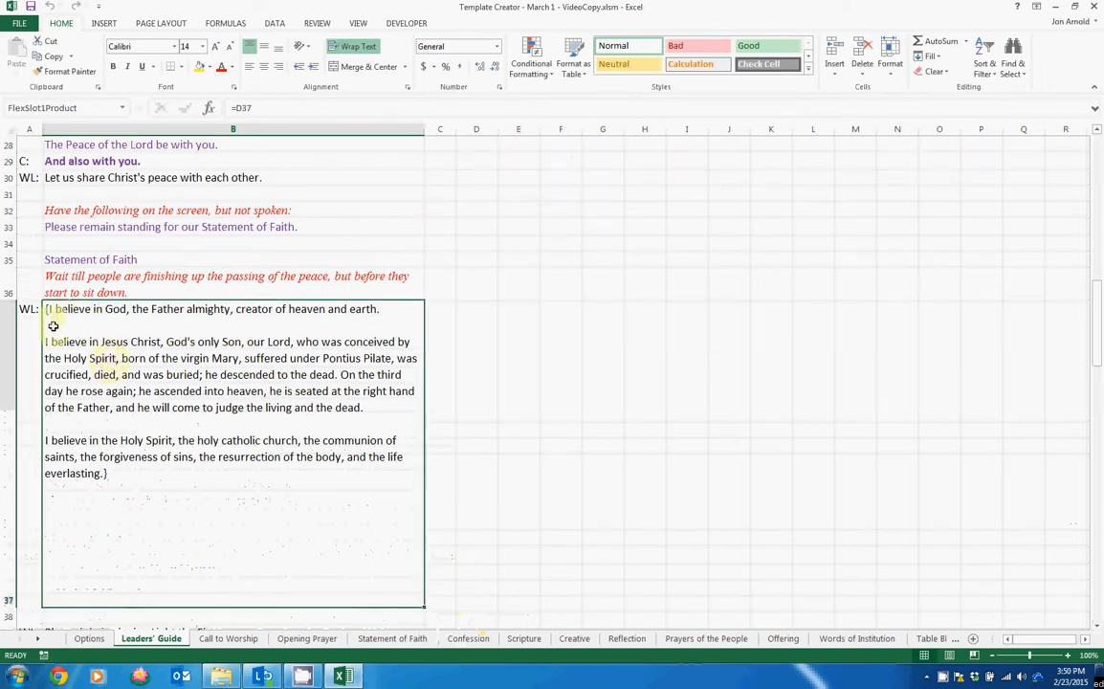
{"action": "scroll", "coordinate": [382, 459], "scroll_direction": "down", "scroll_amount": 4}
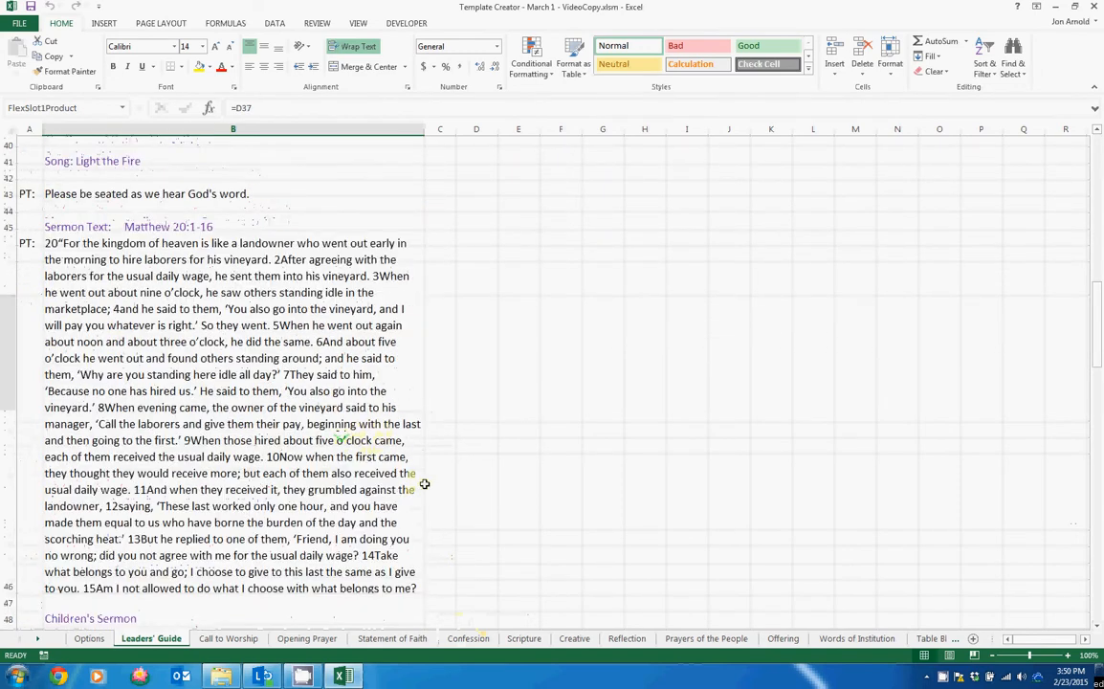
{"action": "scroll", "coordinate": [395, 499], "scroll_direction": "down", "scroll_amount": 4}
{"action": "scroll", "coordinate": [402, 495], "scroll_direction": "up", "scroll_amount": 12}
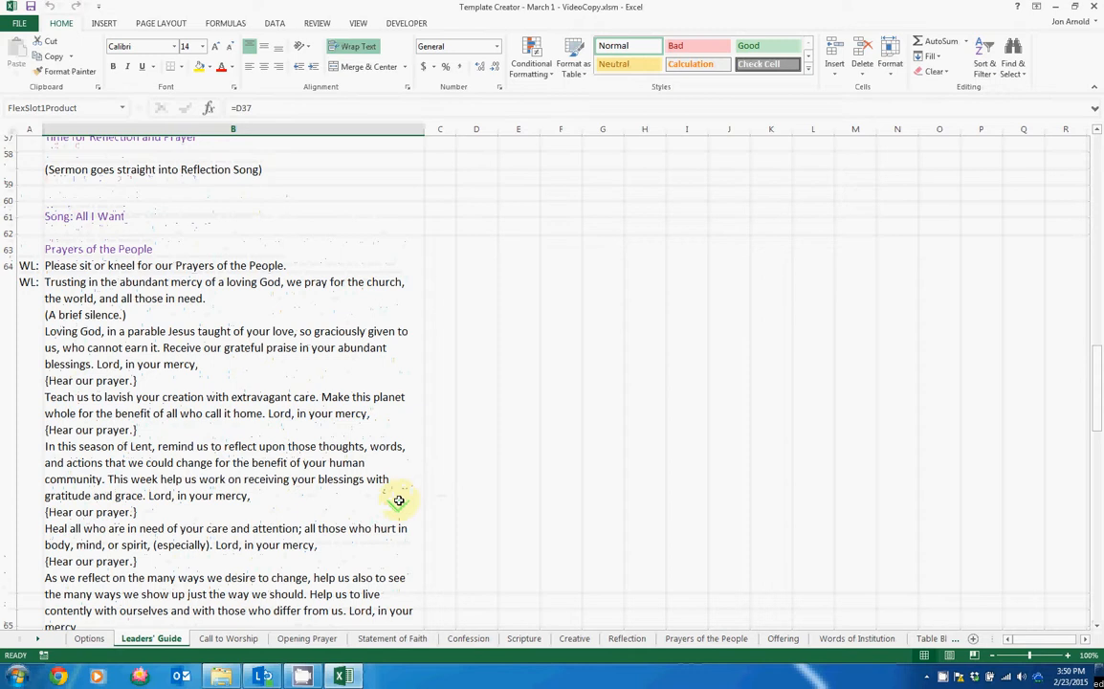
Run Format Texts on the Leaders' Guide again and check the result down to the Lord's Prayer.
{"action": "scroll", "coordinate": [408, 515], "scroll_direction": "up", "scroll_amount": 4}
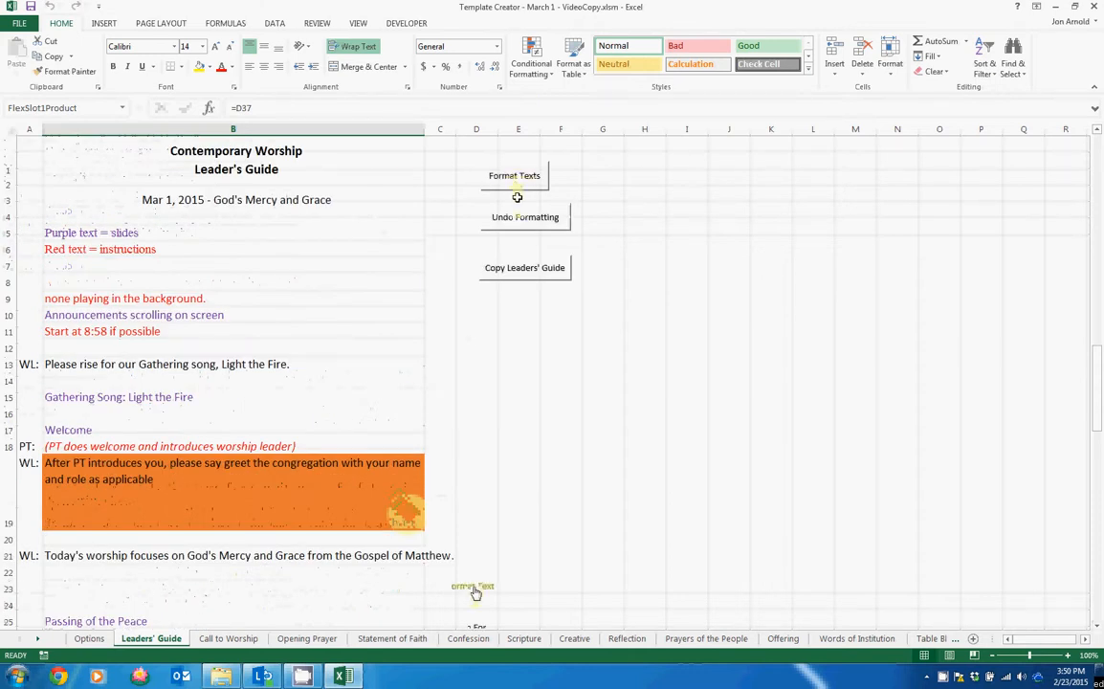
{"action": "left_click", "coordinate": [492, 214]}
{"action": "scroll", "coordinate": [431, 348], "scroll_direction": "down", "scroll_amount": 8}
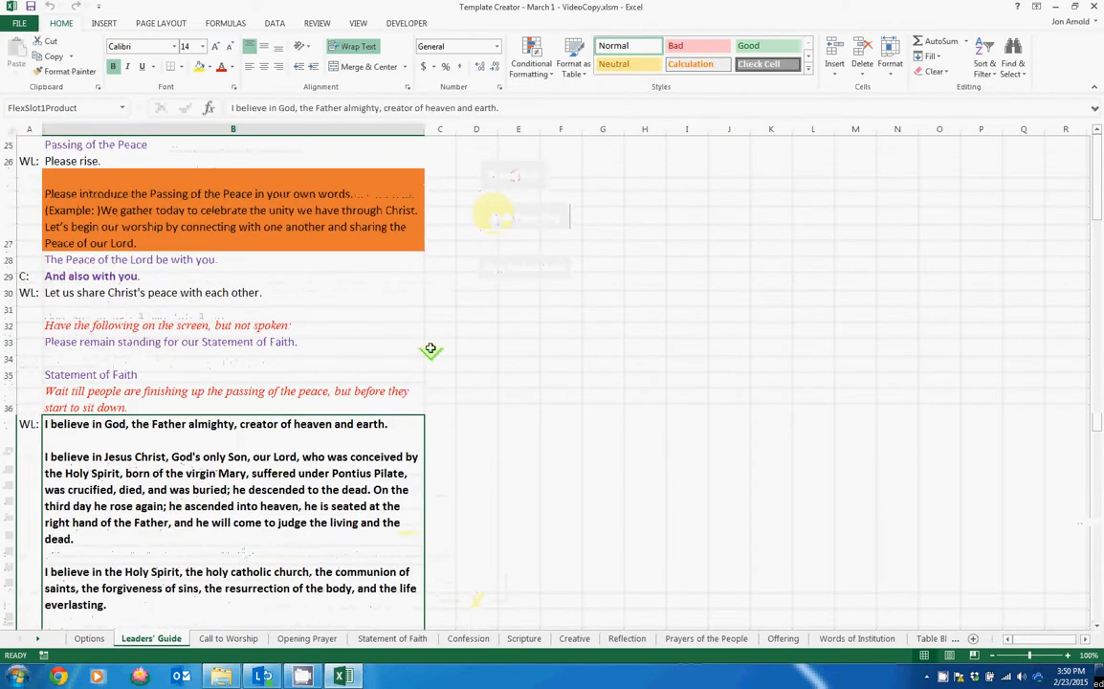
{"action": "scroll", "coordinate": [270, 450], "scroll_direction": "down", "scroll_amount": 14}
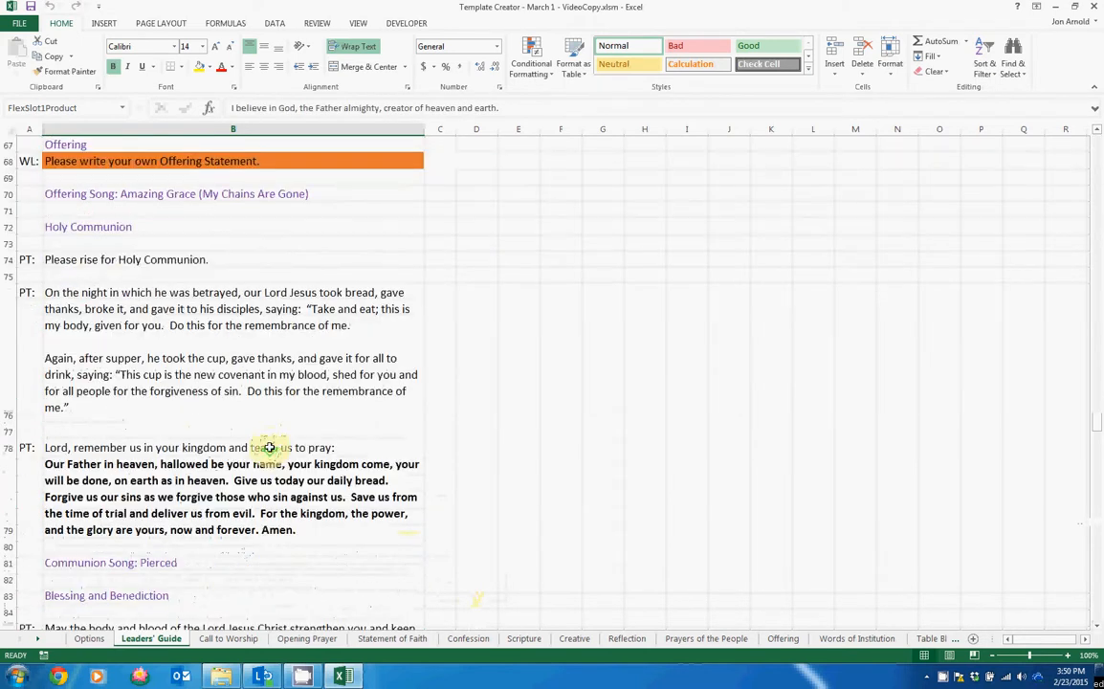
{"action": "scroll", "coordinate": [270, 446], "scroll_direction": "up", "scroll_amount": 15}
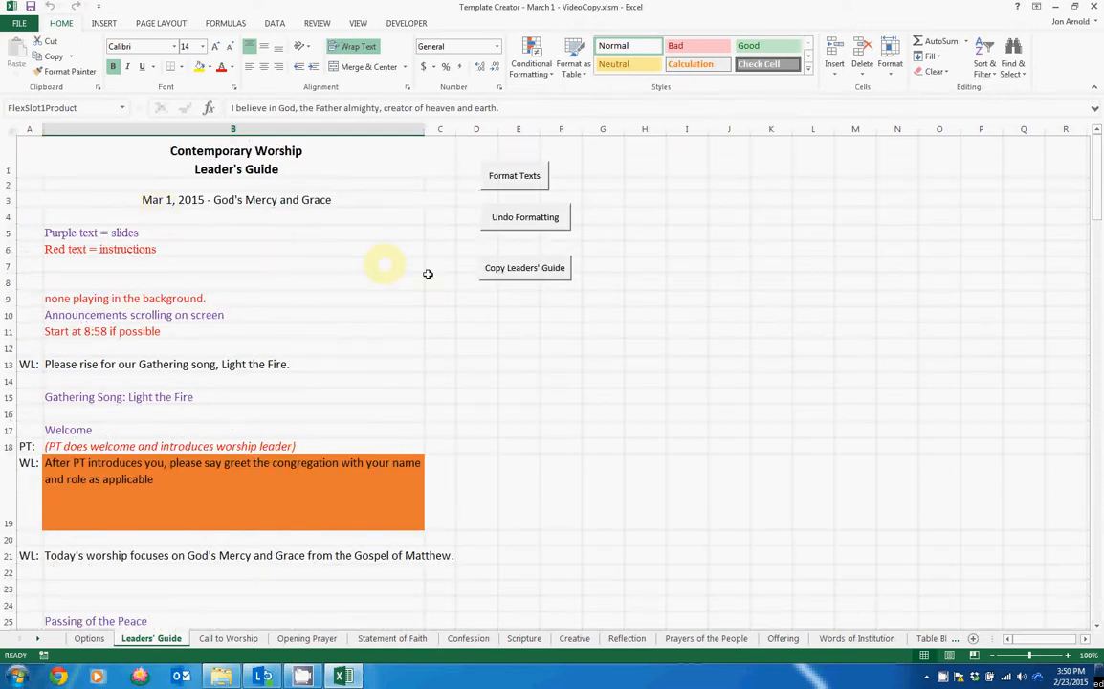
Copy the whole Leaders' Guide with its copy macro and check the copied range down to the Blessing and Benediction.
{"action": "left_click", "coordinate": [519, 272]}
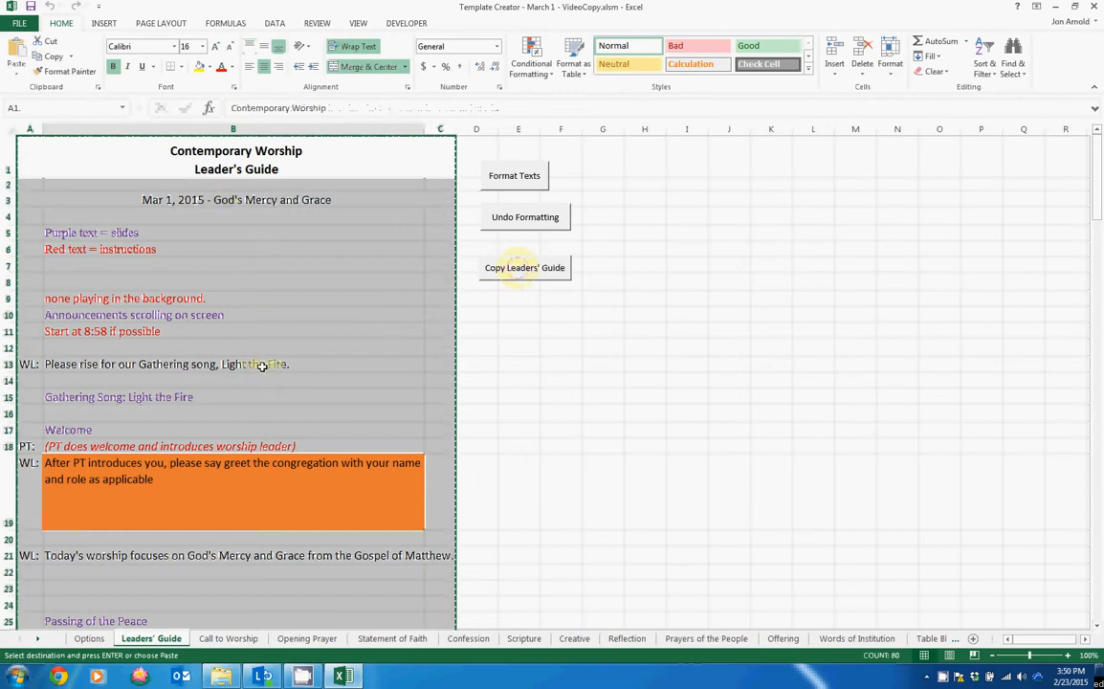
{"action": "scroll", "coordinate": [261, 367], "scroll_direction": "down", "scroll_amount": 15}
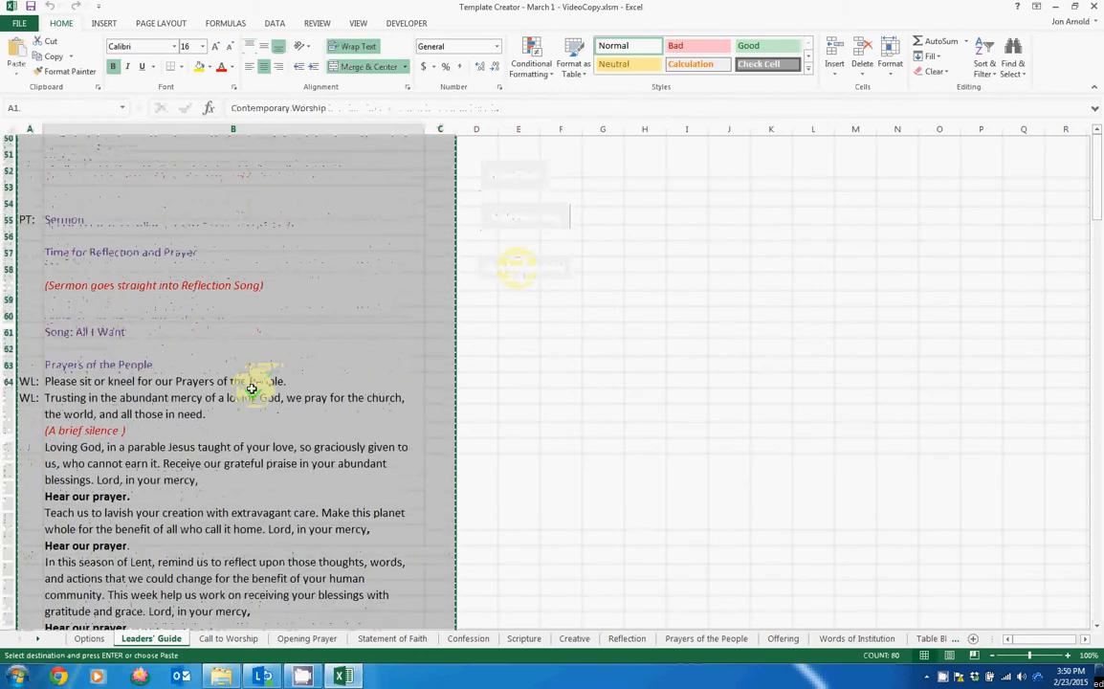
{"action": "scroll", "coordinate": [251, 389], "scroll_direction": "down", "scroll_amount": 4}
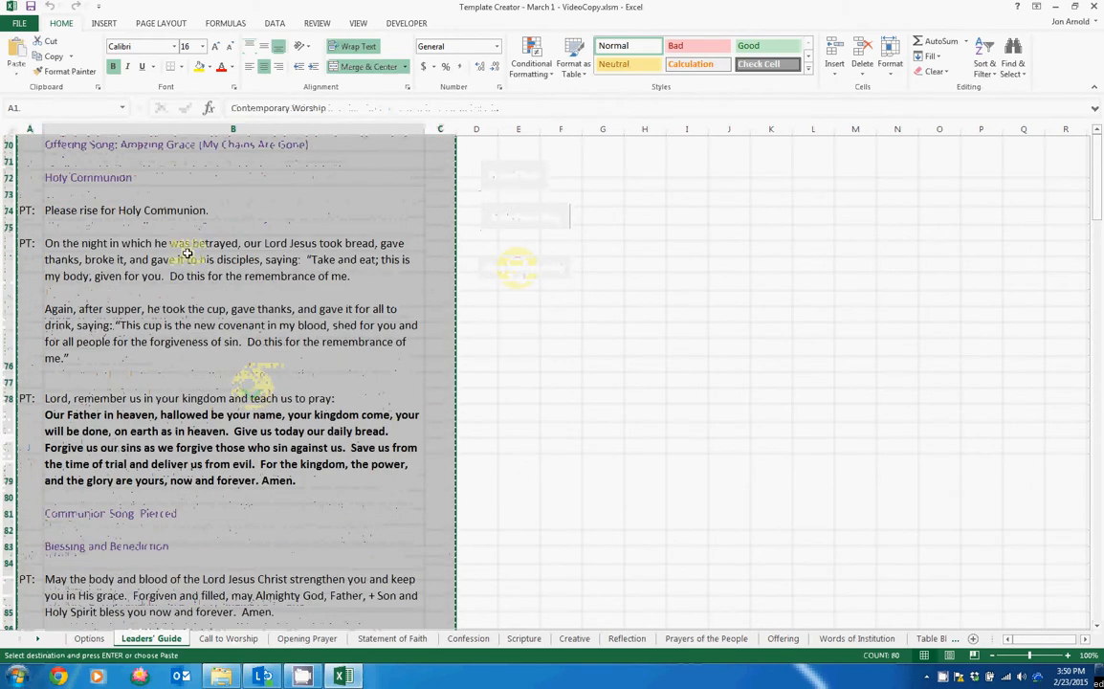
Switch to Word and open a new blank document.
{"action": "mouse_move", "coordinate": [220, 675]}
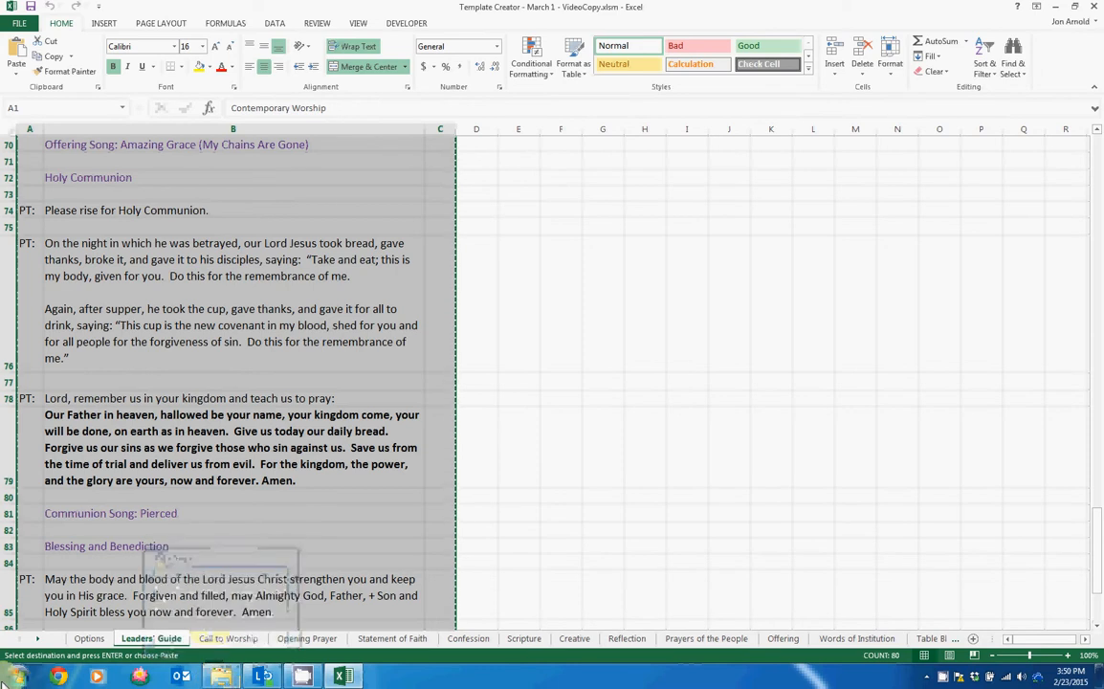
{"action": "left_click", "coordinate": [17, 675]}
{"action": "left_click", "coordinate": [63, 402]}
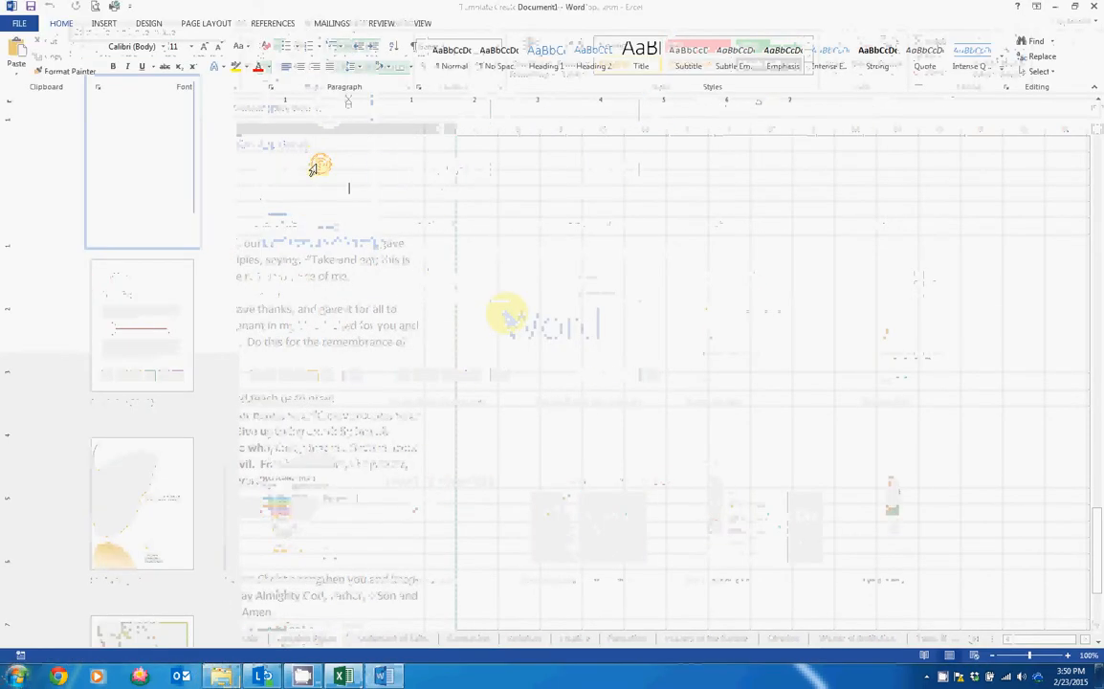
Paste the copied Leader's Guide into the blank document and shift its table about half an inch to the left.
{"action": "left_click", "coordinate": [17, 51]}
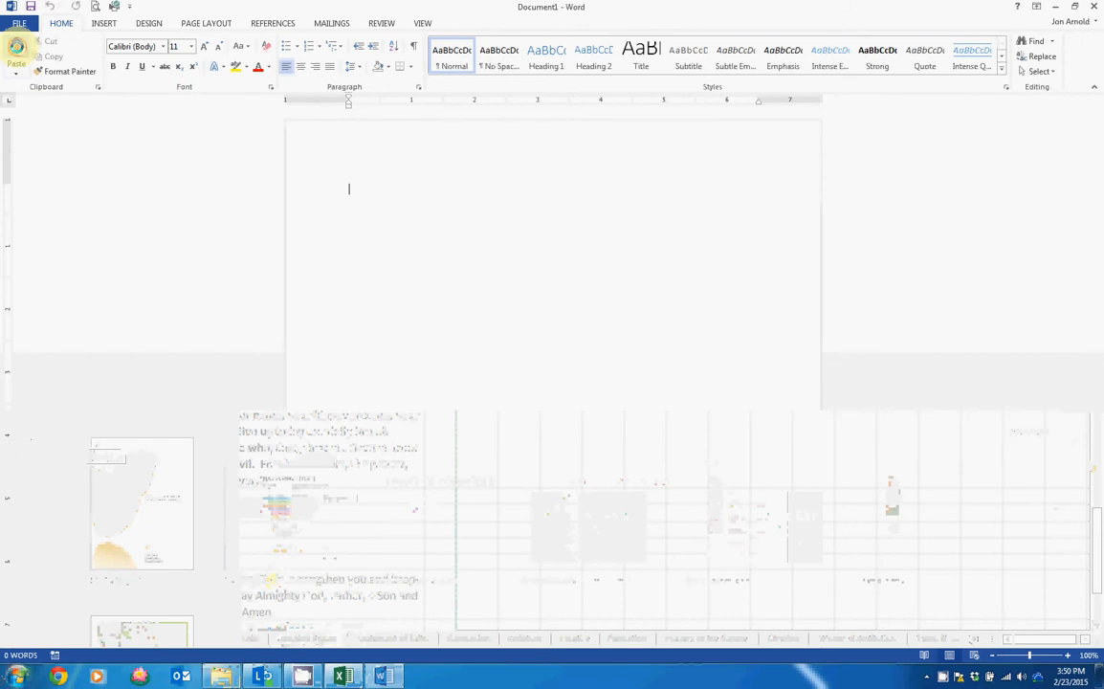
{"action": "scroll", "coordinate": [436, 436], "scroll_direction": "up", "scroll_amount": 15}
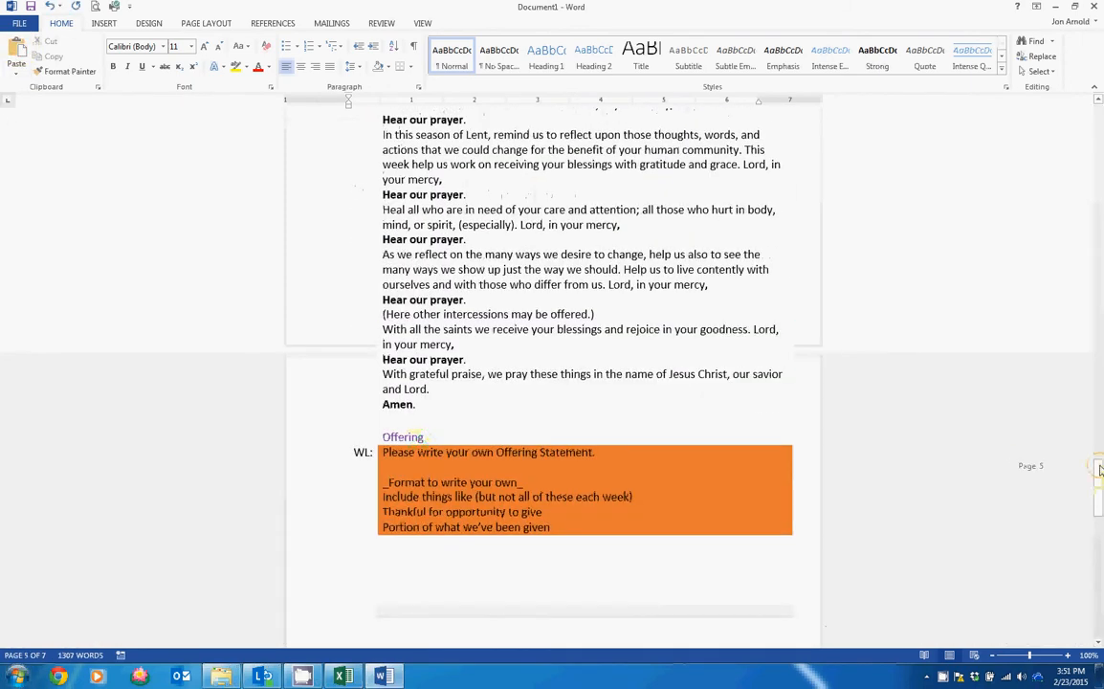
{"action": "scroll", "coordinate": [1099, 468], "scroll_direction": "up", "scroll_amount": 20}
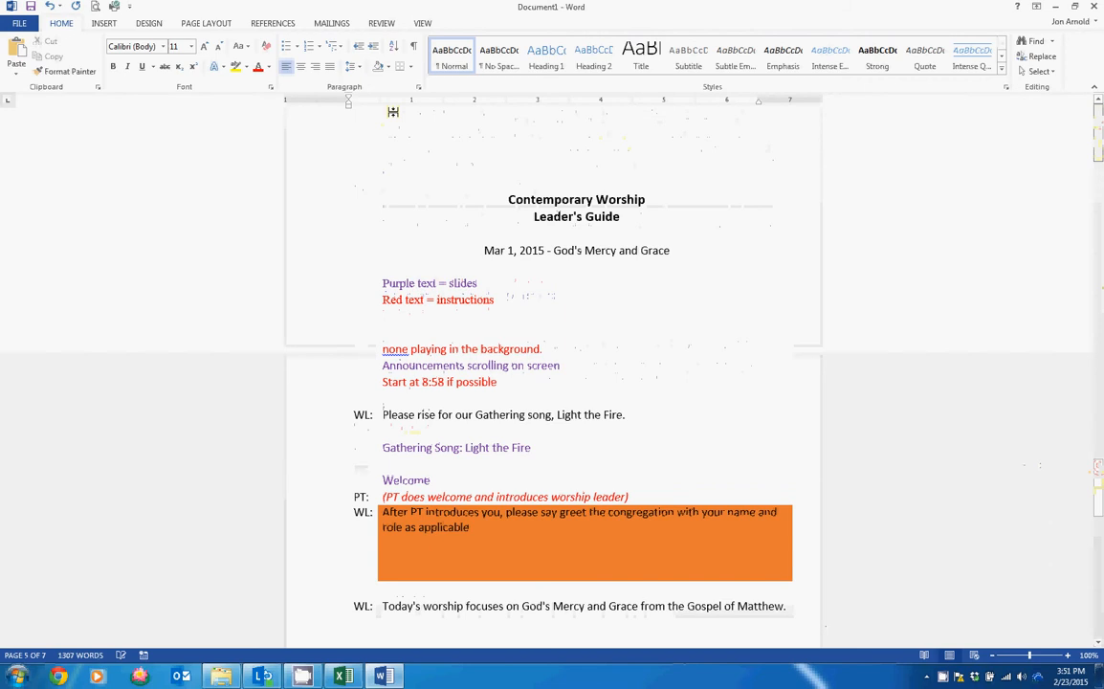
{"action": "left_click", "coordinate": [366, 197]}
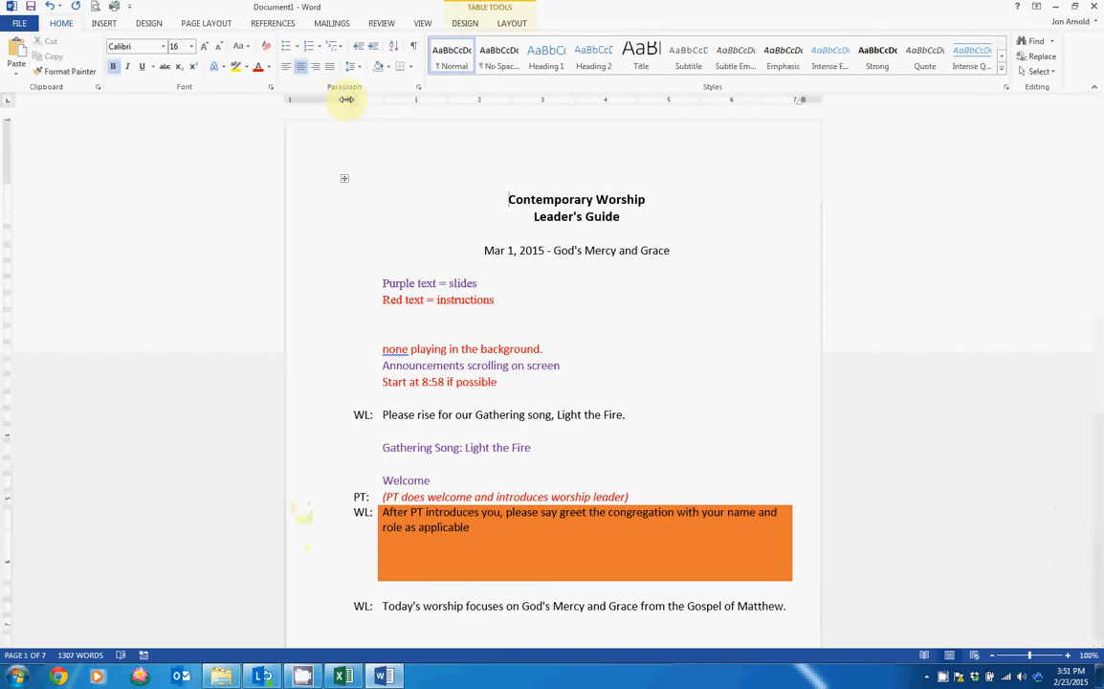
{"action": "left_click_drag", "start_coordinate": [349, 100], "coordinate": [313, 99]}
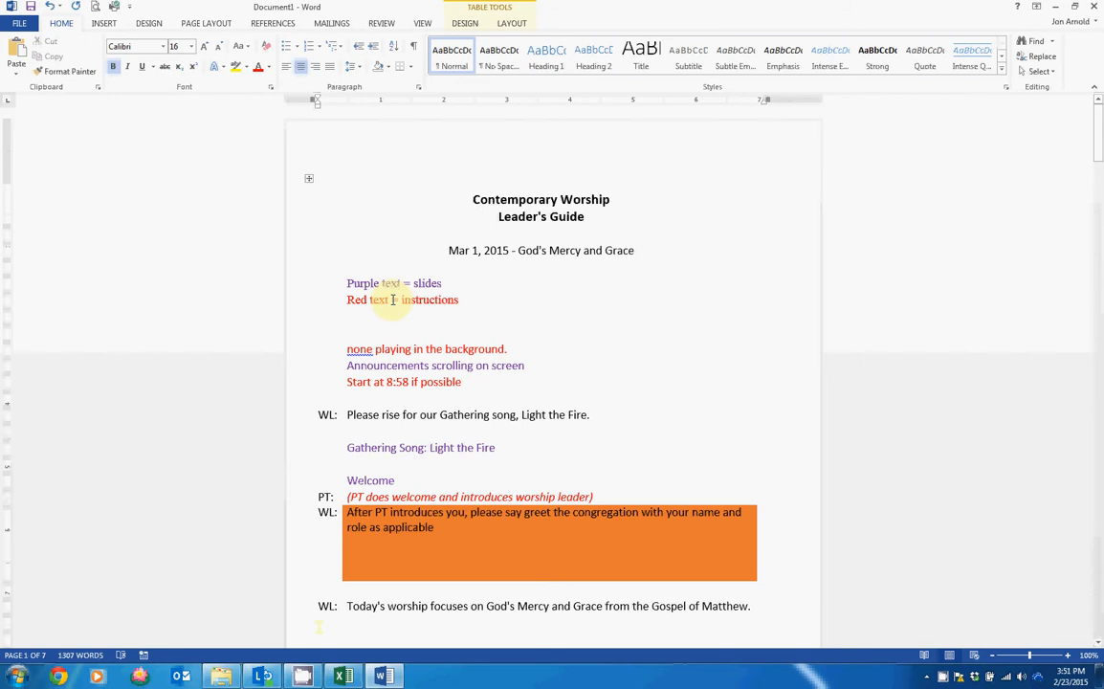
Replace the orange Welcome placeholder text with a greeting that gives the speaker's first name and introduces them as today's worship leader.
{"action": "scroll", "coordinate": [364, 479], "scroll_direction": "down", "scroll_amount": 2}
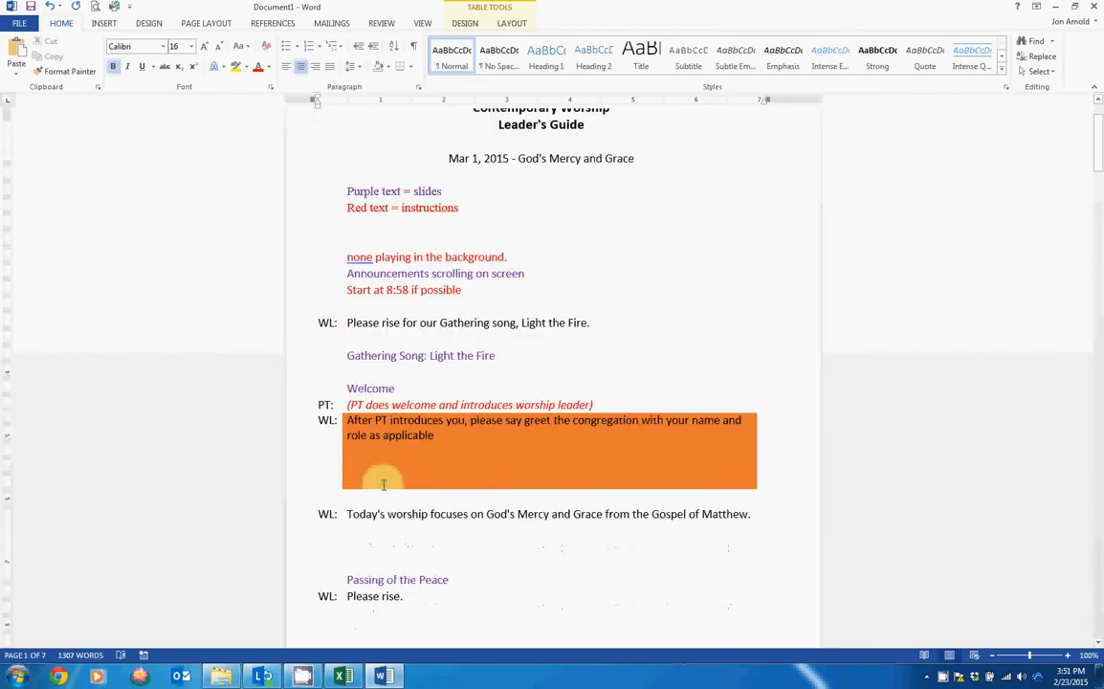
{"action": "scroll", "coordinate": [382, 483], "scroll_direction": "up", "scroll_amount": 1}
{"action": "scroll", "coordinate": [383, 464], "scroll_direction": "down", "scroll_amount": 2}
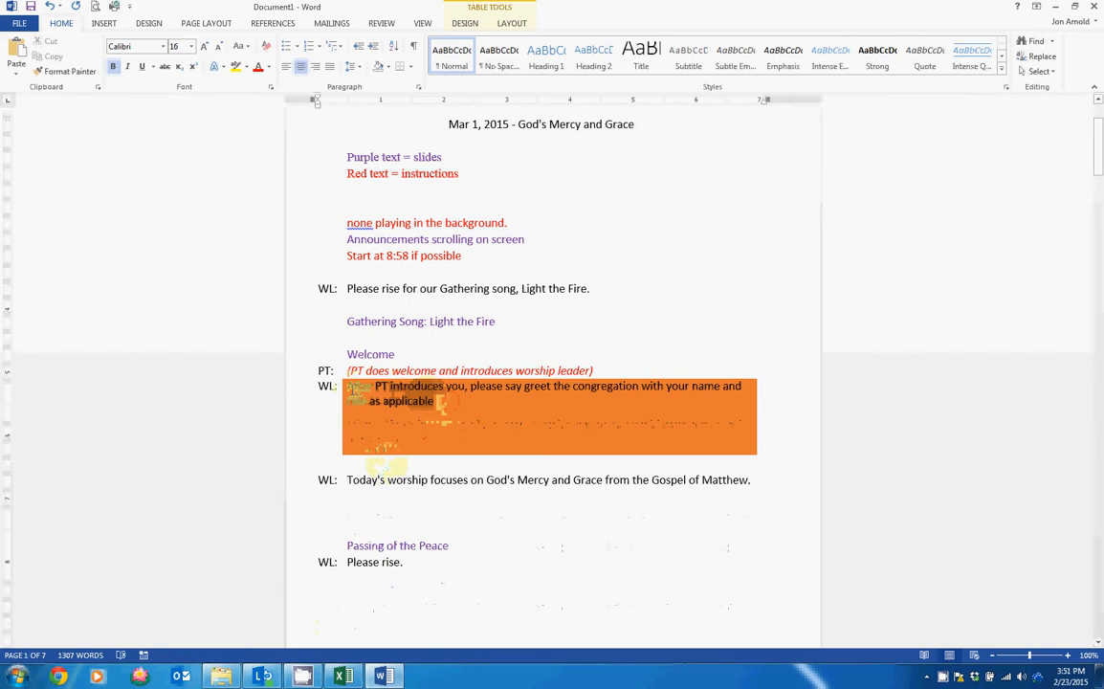
{"action": "left_click_drag", "start_coordinate": [443, 450], "coordinate": [363, 393]}
{"action": "scroll", "coordinate": [425, 423], "scroll_direction": "down", "scroll_amount": 15}
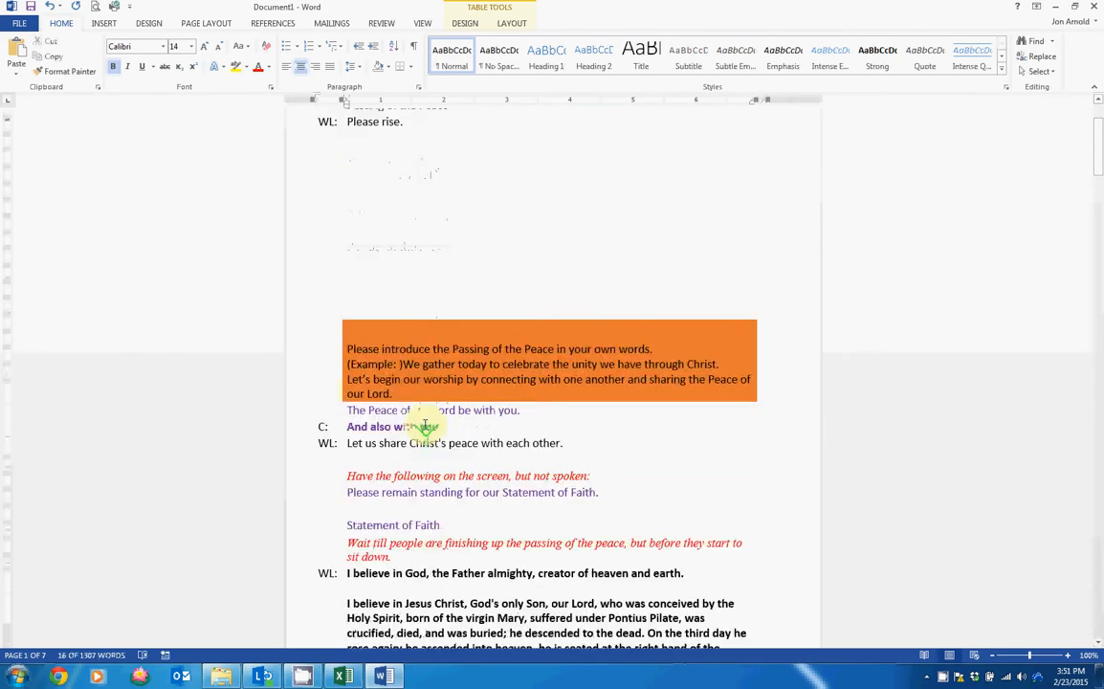
{"action": "scroll", "coordinate": [431, 426], "scroll_direction": "up", "scroll_amount": 12}
{"action": "scroll", "coordinate": [436, 426], "scroll_direction": "down", "scroll_amount": 13}
{"action": "scroll", "coordinate": [438, 425], "scroll_direction": "up", "scroll_amount": 14}
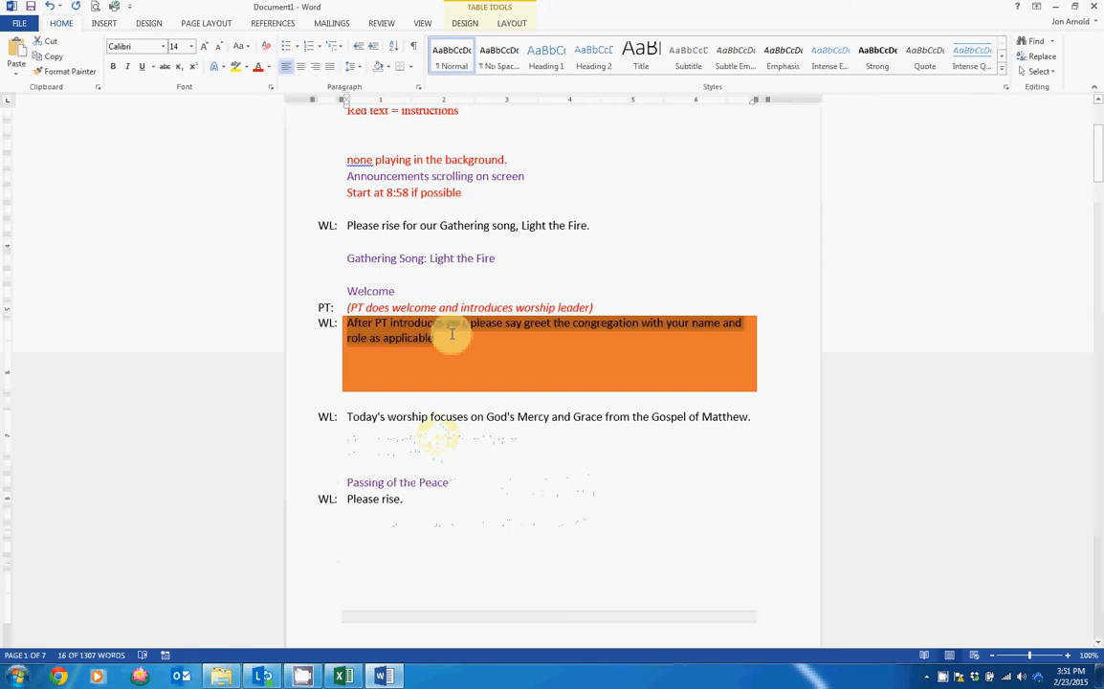
{"action": "type", "text": "Hi,"}
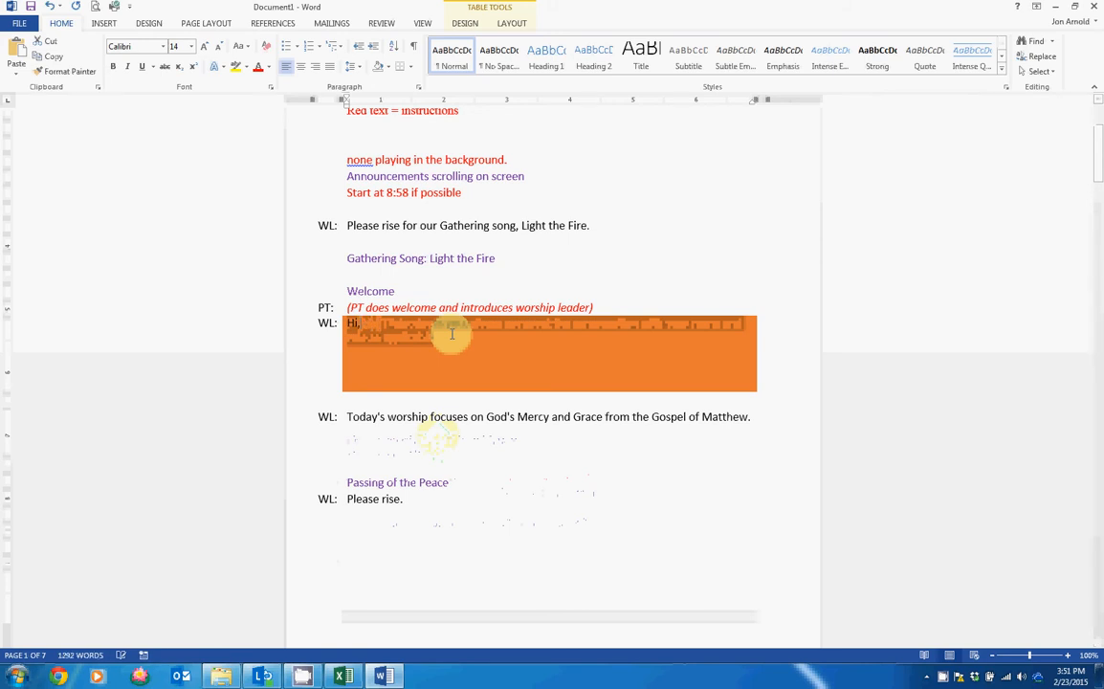
{"action": "type", "text": " my name is Jon and I'll be your worship leader today."}
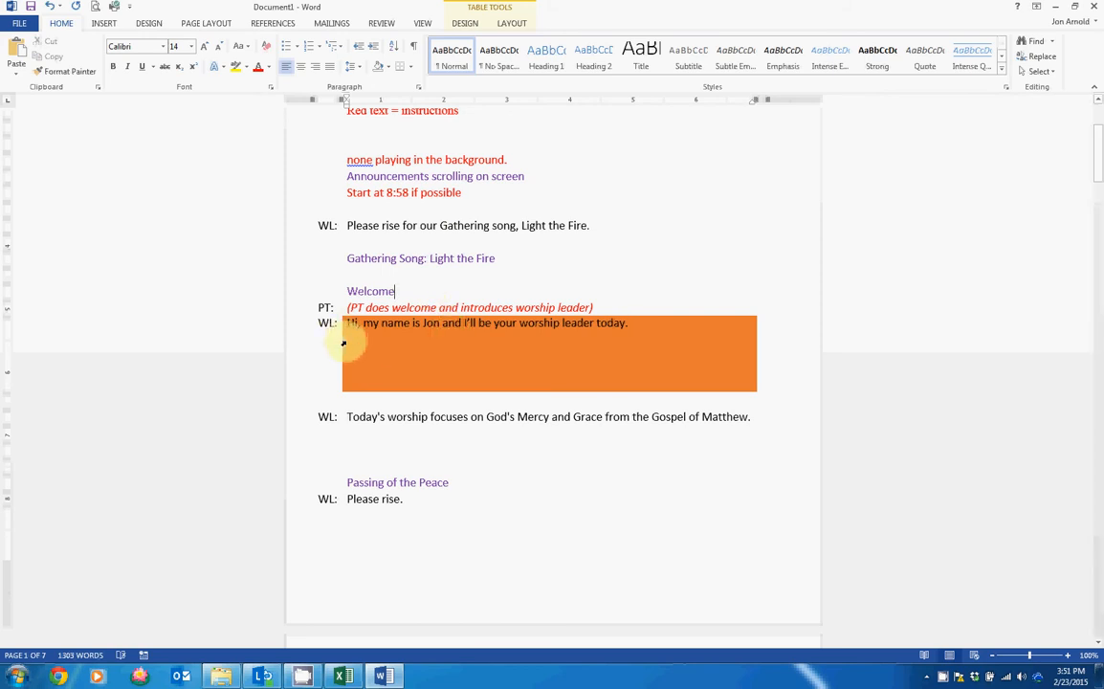
Remove the orange shading from the Welcome greeting cell and slightly reduce its row height.
{"action": "left_click", "coordinate": [342, 342]}
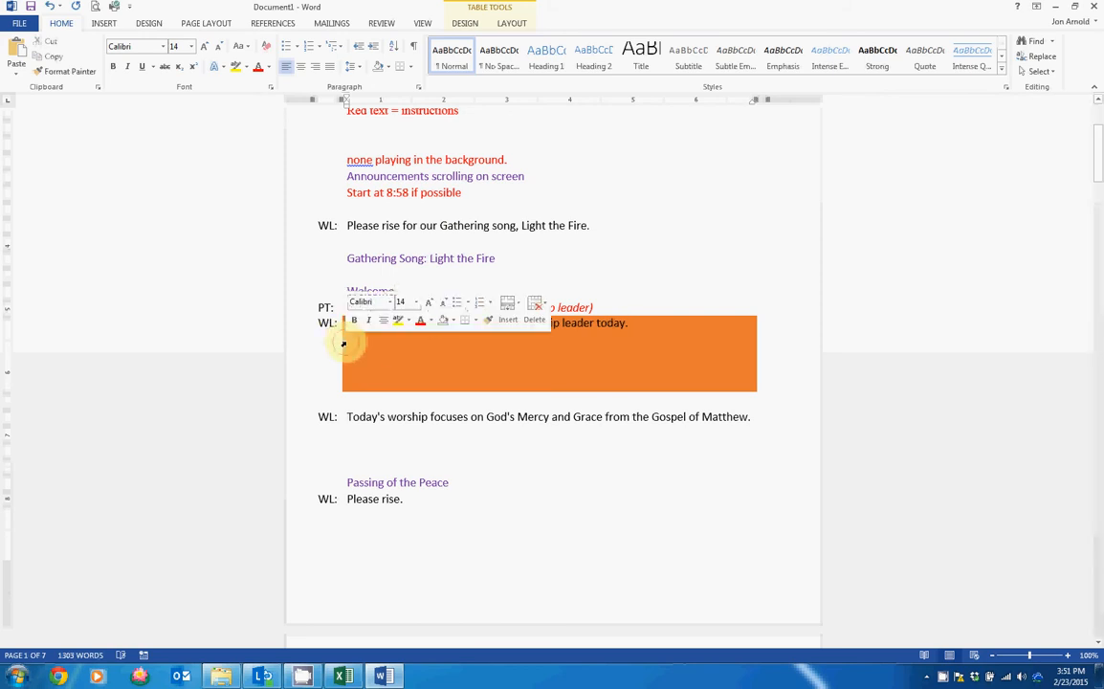
{"action": "mouse_move", "coordinate": [359, 342]}
{"action": "left_mouse_down"}
{"action": "mouse_move", "coordinate": [434, 345]}
{"action": "mouse_move", "coordinate": [442, 327]}
{"action": "left_mouse_up"}
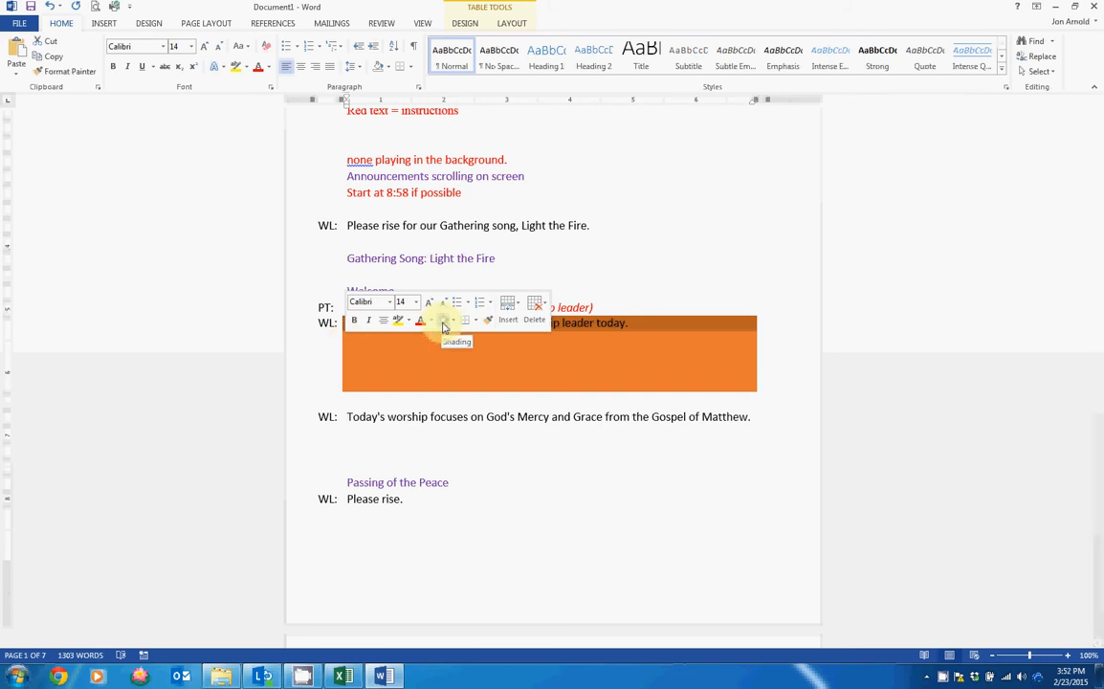
{"action": "left_click", "coordinate": [443, 327]}
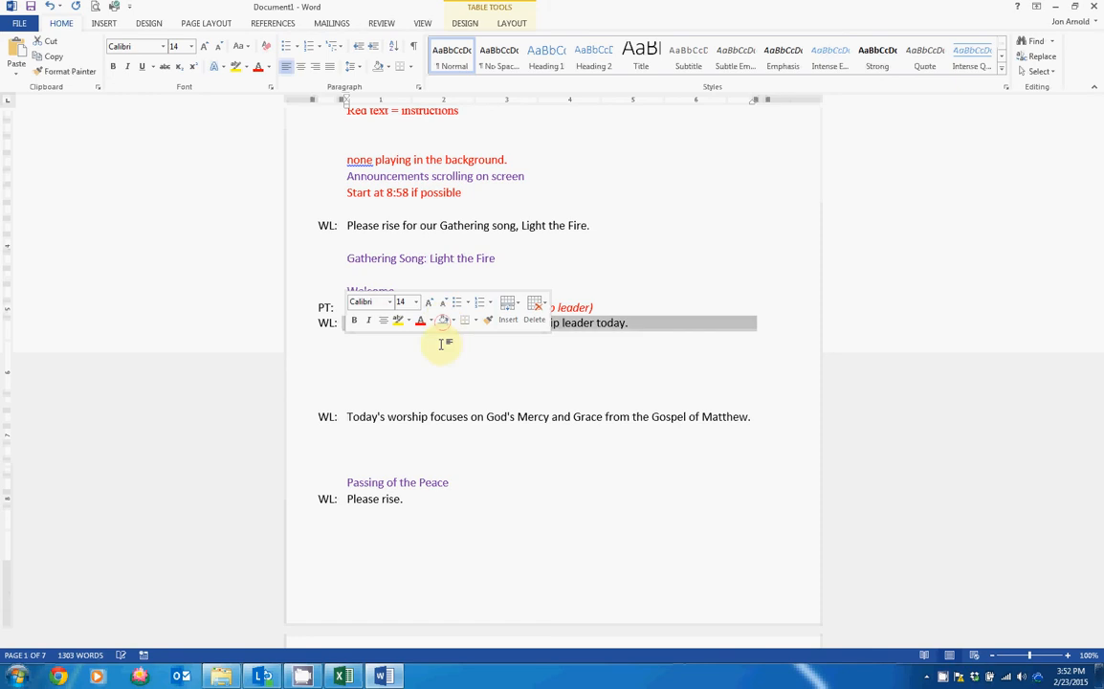
{"action": "left_click", "coordinate": [437, 378]}
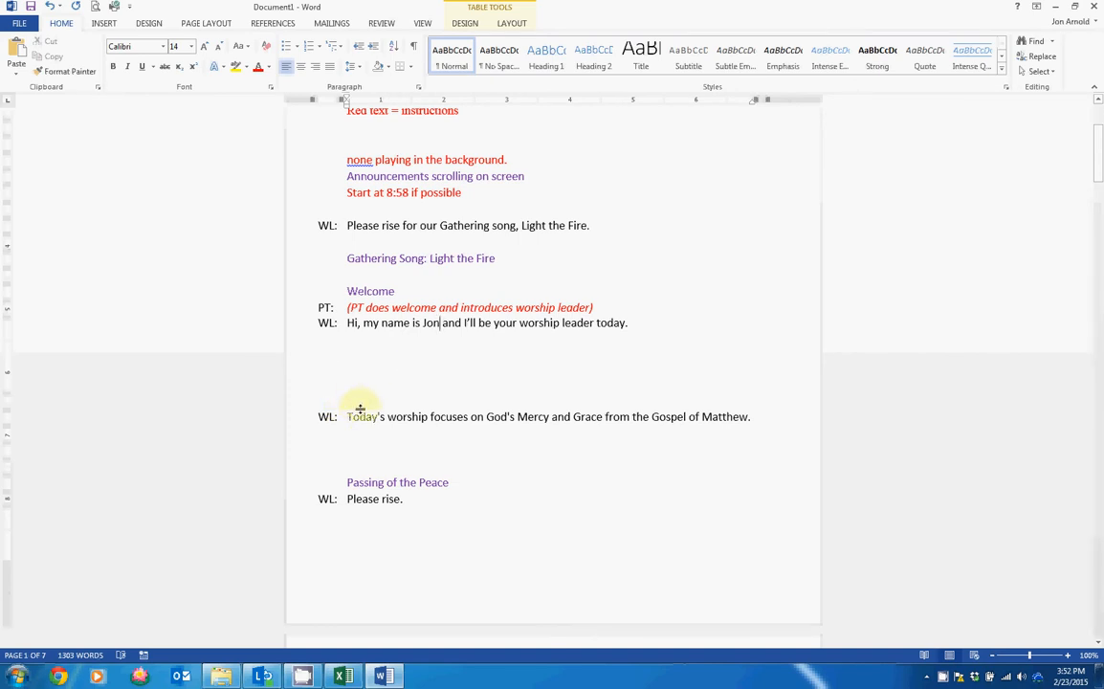
{"action": "left_click_drag", "start_coordinate": [359, 408], "coordinate": [359, 402]}
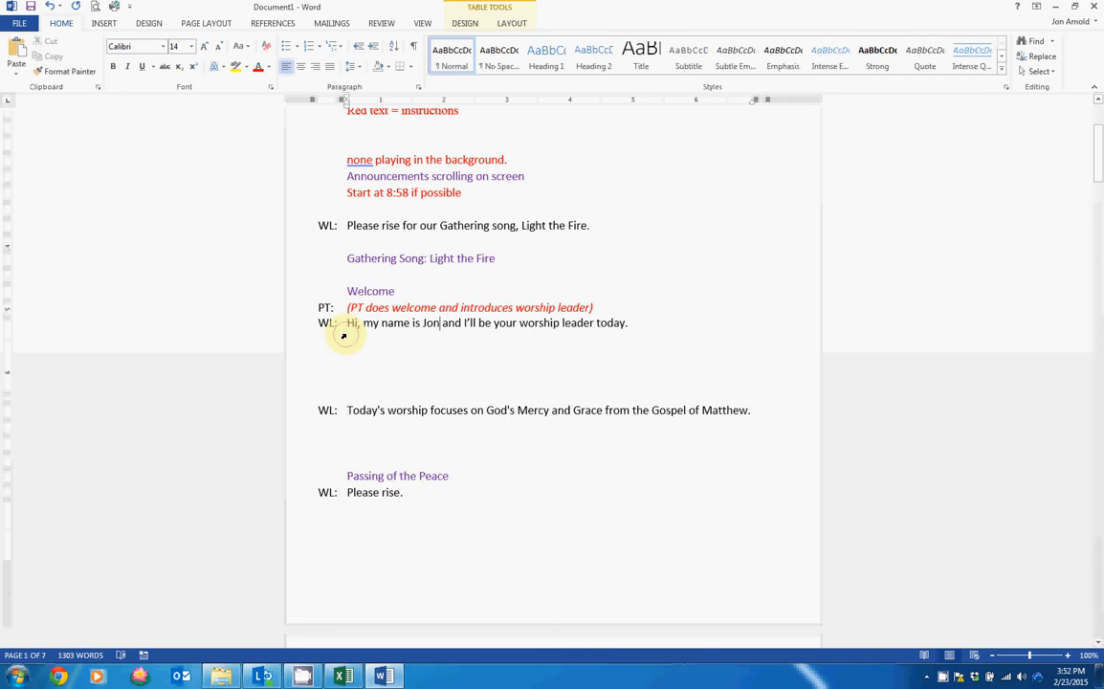
Highlight the Welcome greeting text in yellow and shade its whole cell yellow.
{"action": "left_click", "coordinate": [343, 336]}
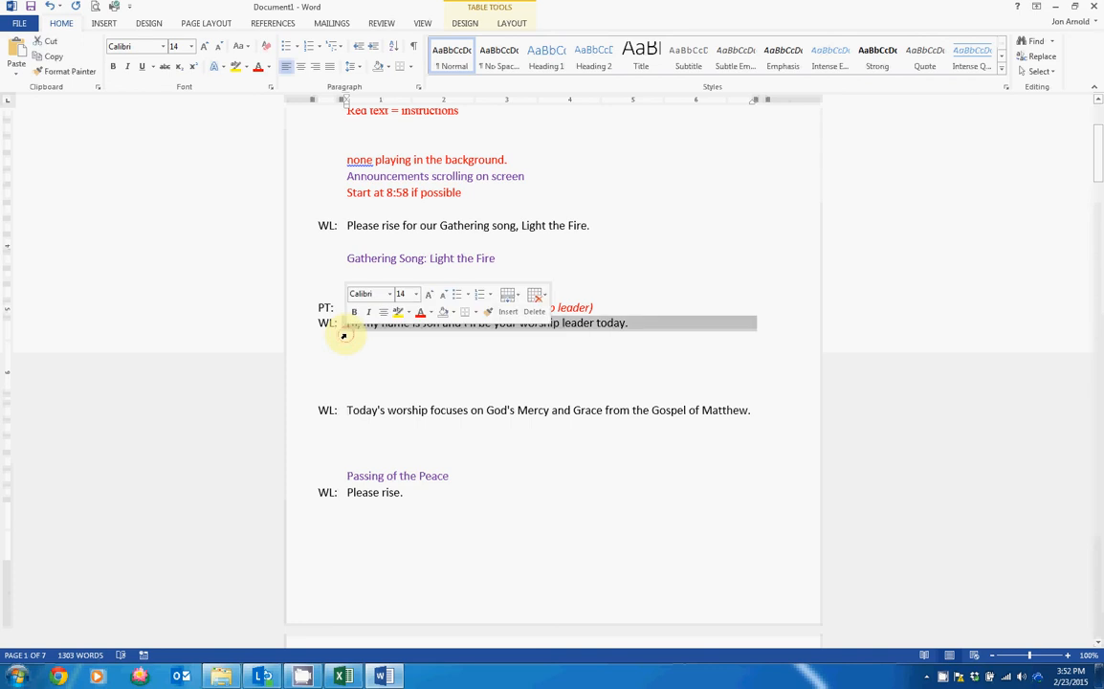
{"action": "left_click", "coordinate": [400, 317]}
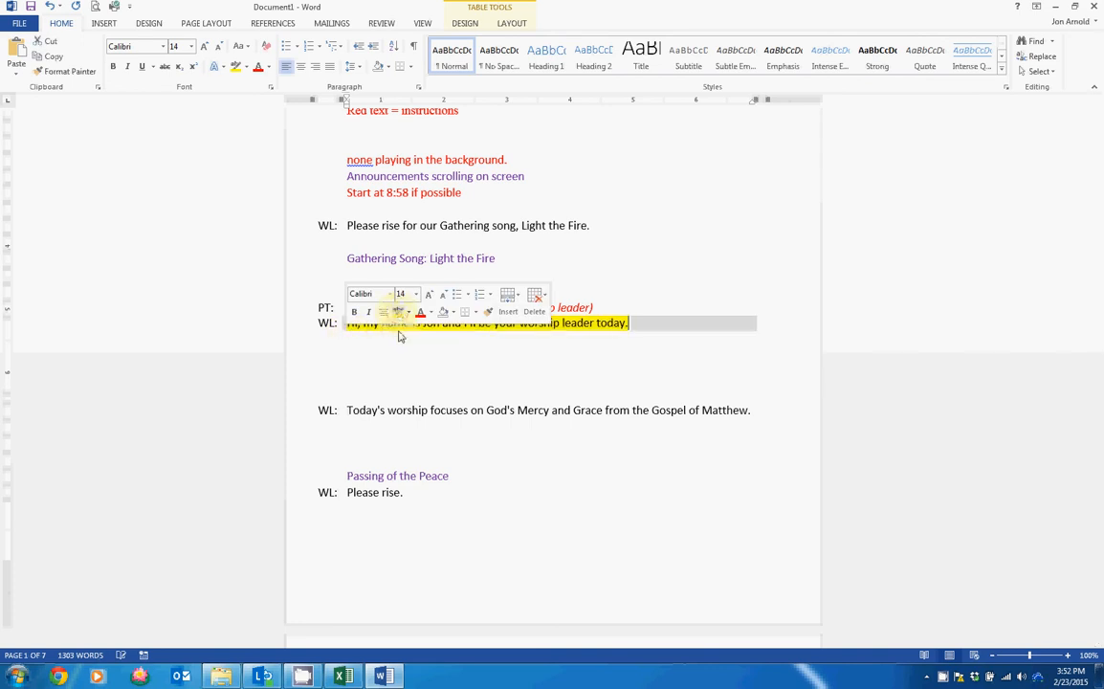
{"action": "left_click", "coordinate": [407, 313]}
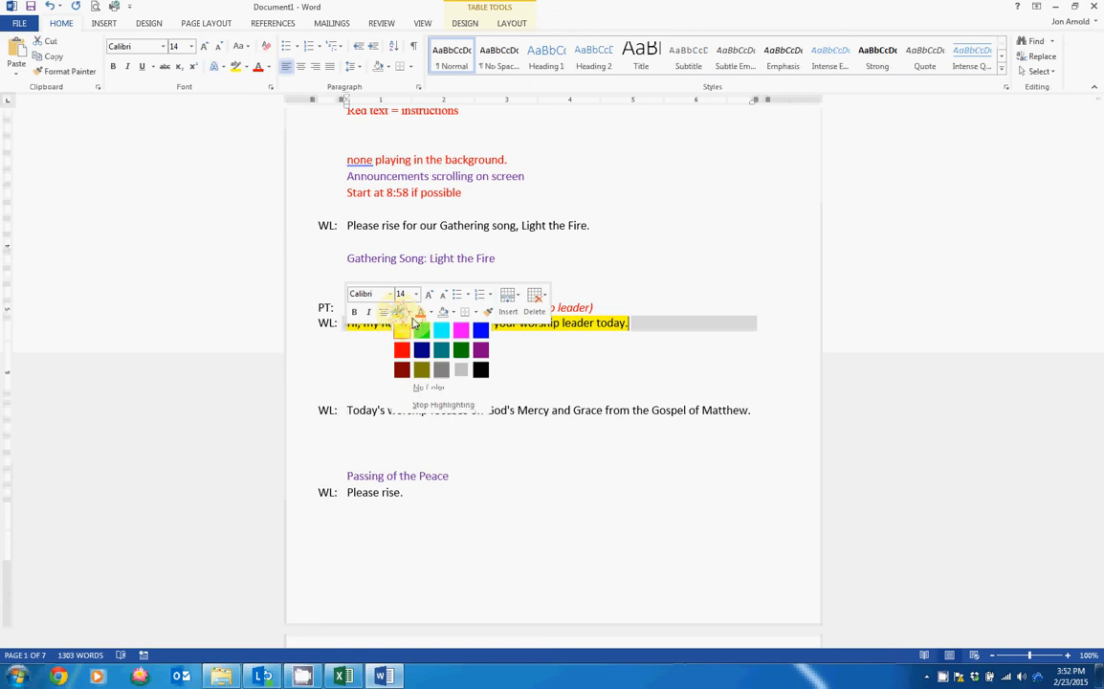
{"action": "left_click", "coordinate": [431, 341]}
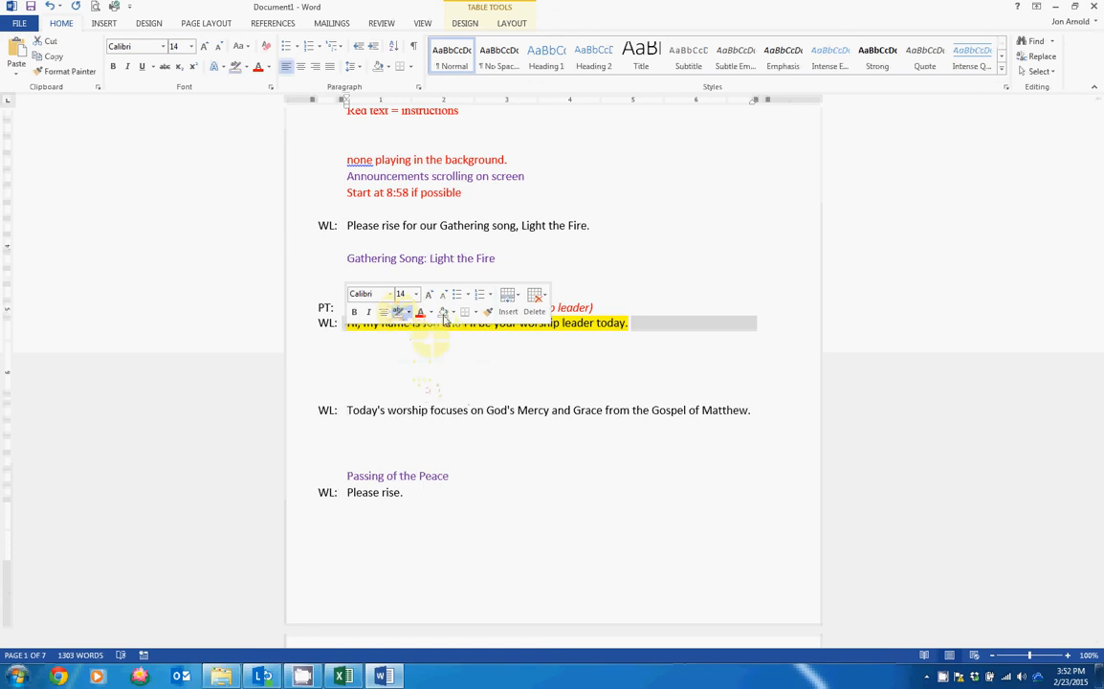
{"action": "left_click", "coordinate": [452, 313]}
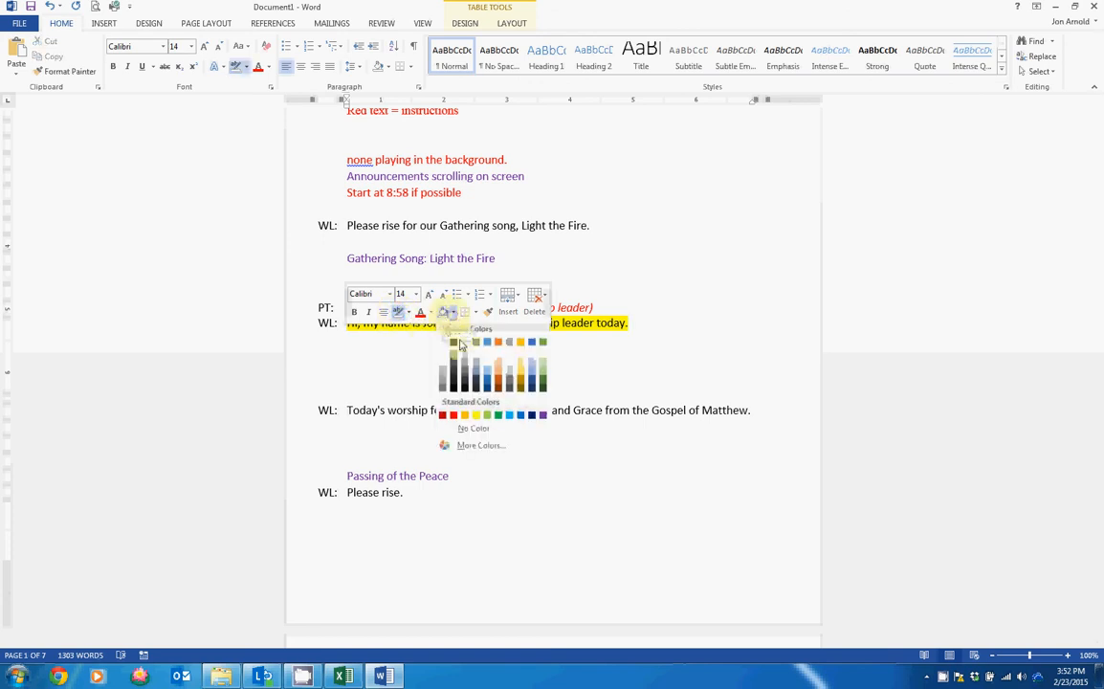
{"action": "left_click", "coordinate": [476, 416]}
{"action": "left_click", "coordinate": [406, 363]}
Replace the orange Passing of the Peace placeholder text with "Everyone here is a friend, so let's pass the peace.".
{"action": "scroll", "coordinate": [426, 409], "scroll_direction": "down", "scroll_amount": 4}
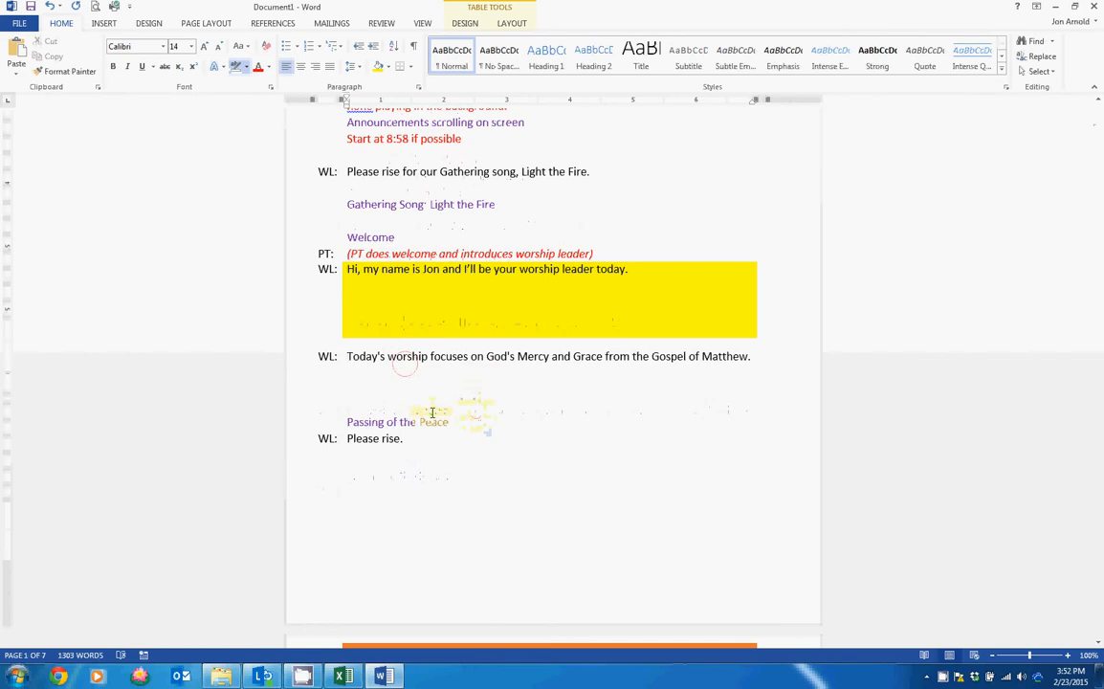
{"action": "scroll", "coordinate": [419, 414], "scroll_direction": "down", "scroll_amount": 4}
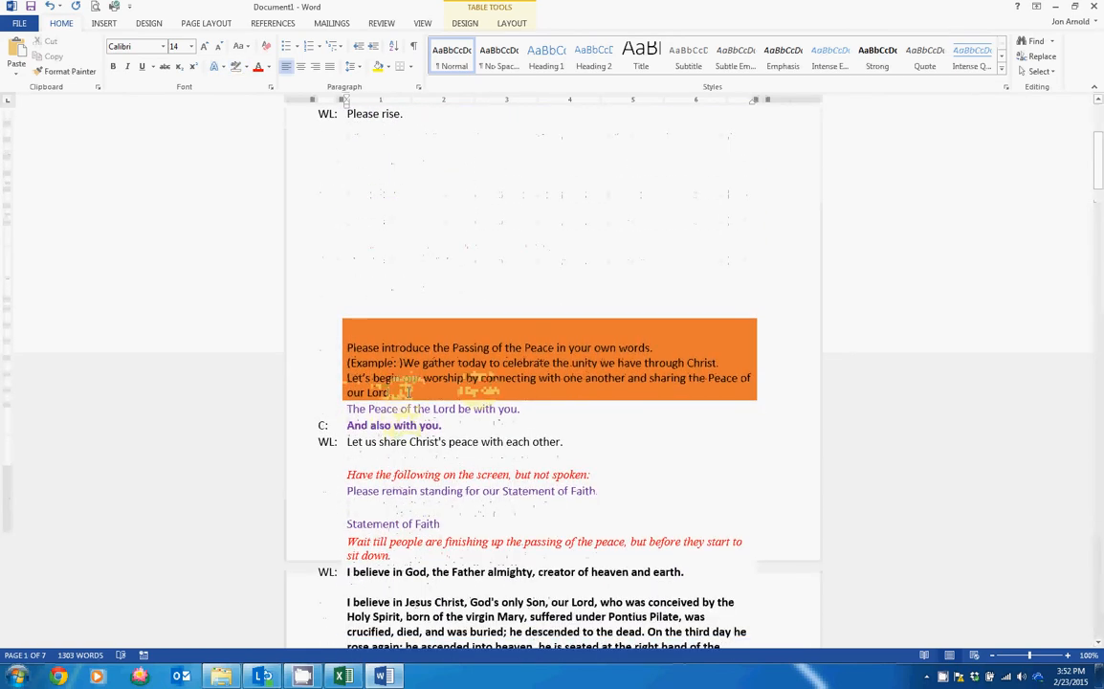
{"action": "left_click", "coordinate": [360, 341]}
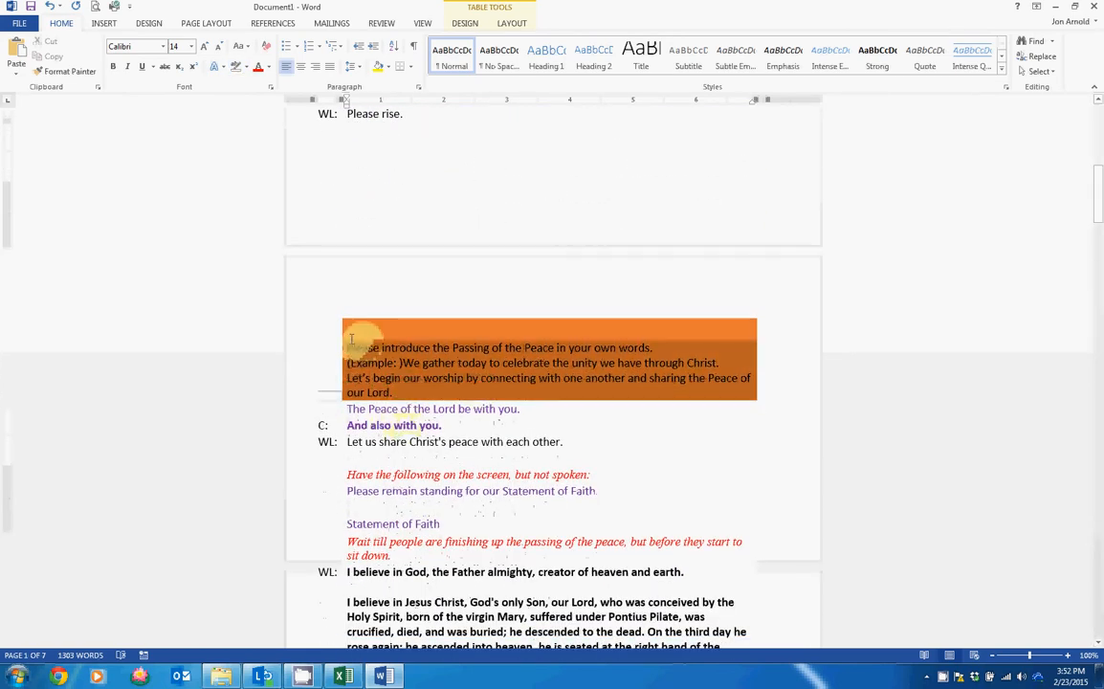
{"action": "triple_click", "coordinate": [360, 341]}
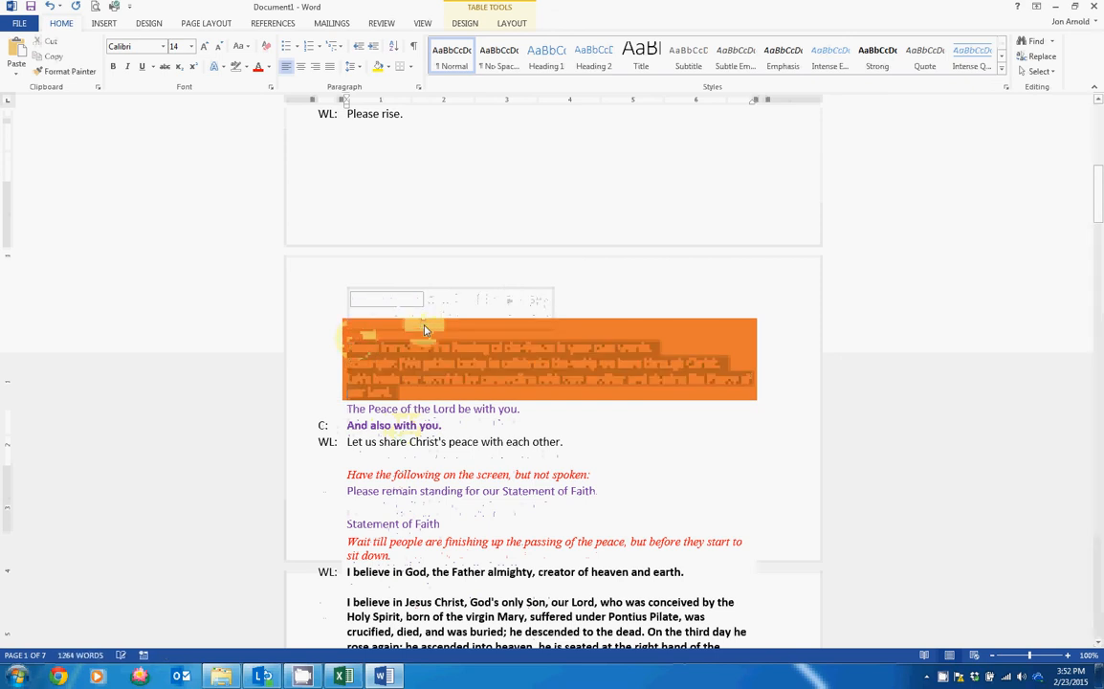
{"action": "key", "text": "Delete"}
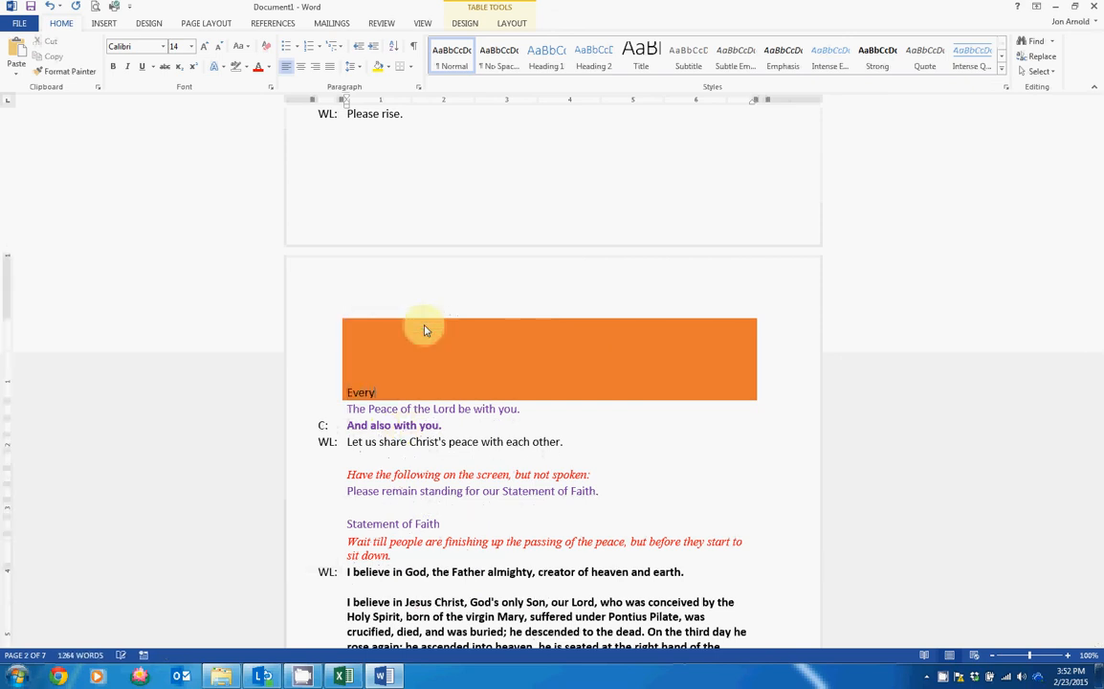
{"action": "type", "text": "Everyone here is a friend"}
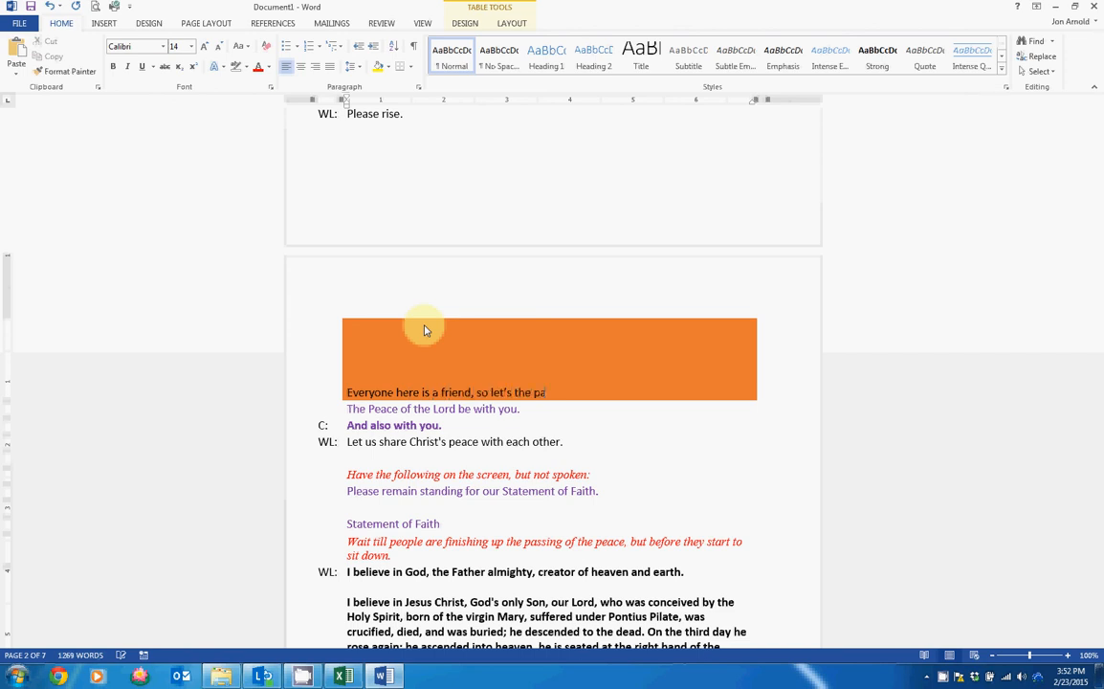
{"action": "type", "text": ", so let's pass the peace."}
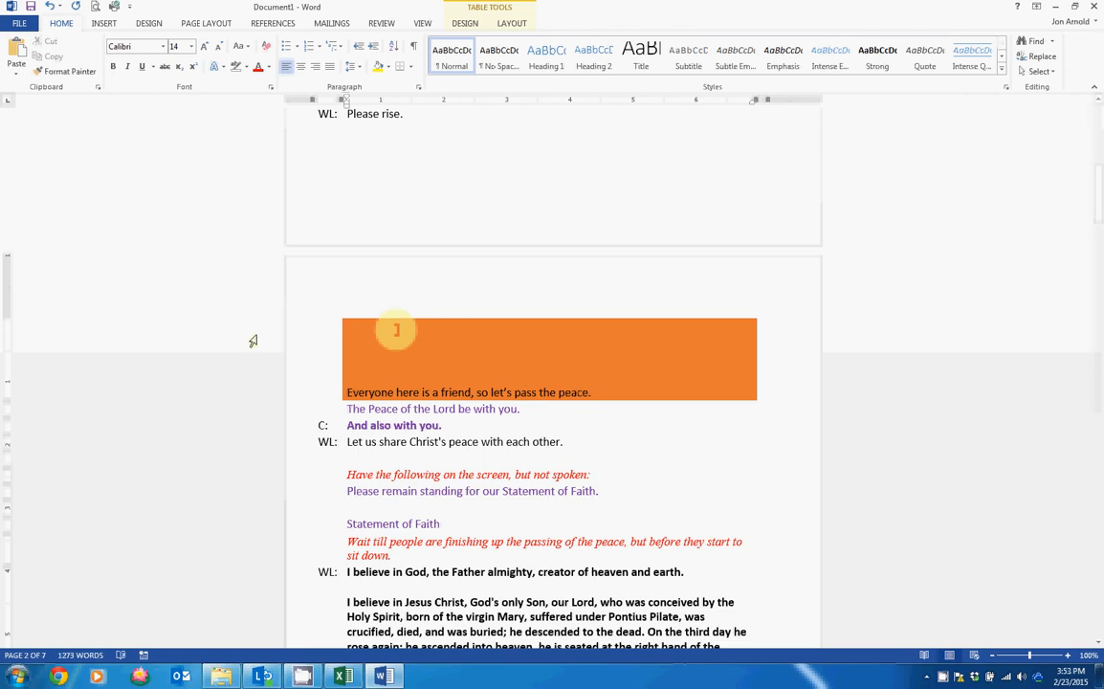
Change the orange shading of the Passing of the Peace introduction cell to white.
{"action": "left_click", "coordinate": [320, 348]}
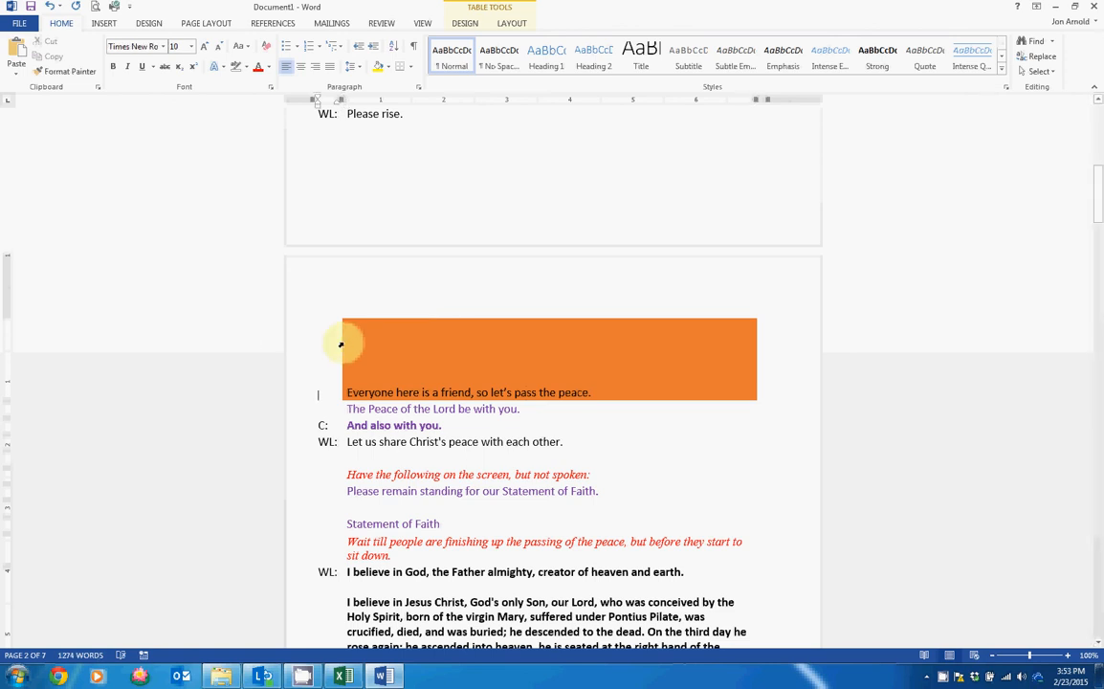
{"action": "left_click", "coordinate": [339, 344]}
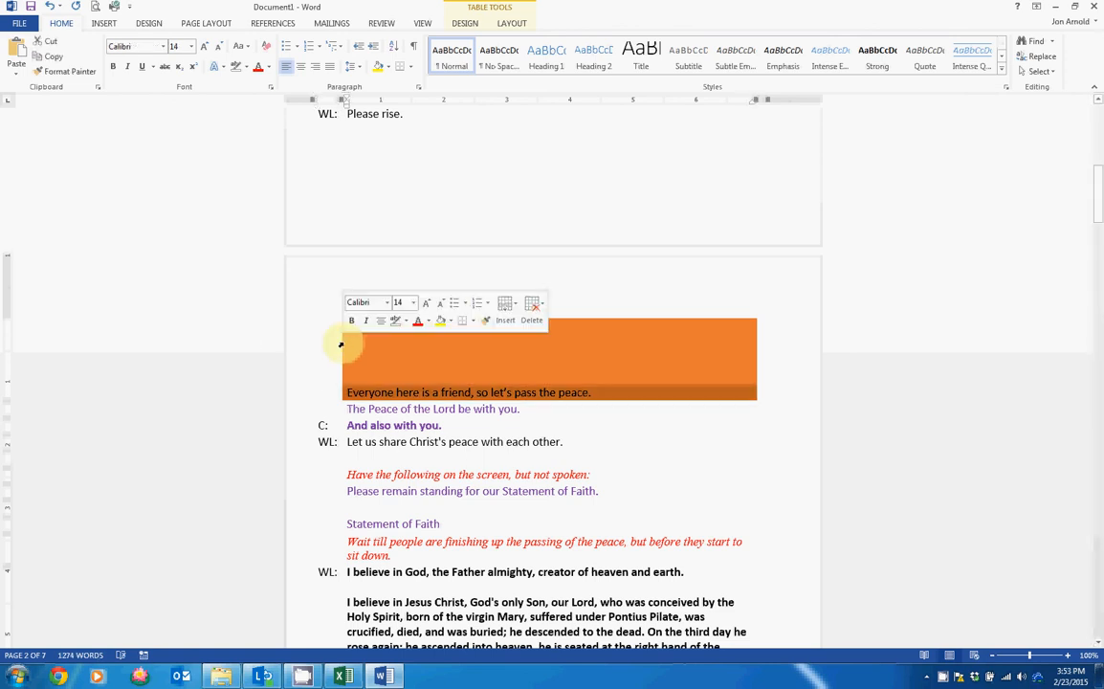
{"action": "left_click", "coordinate": [453, 324]}
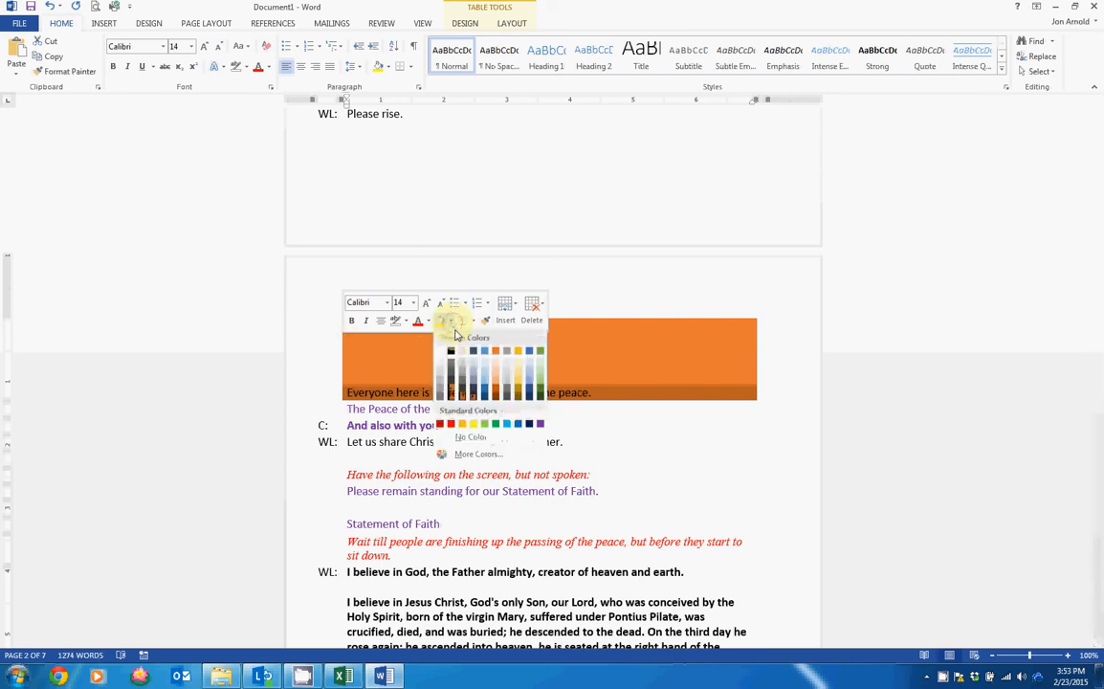
{"action": "left_click", "coordinate": [448, 352]}
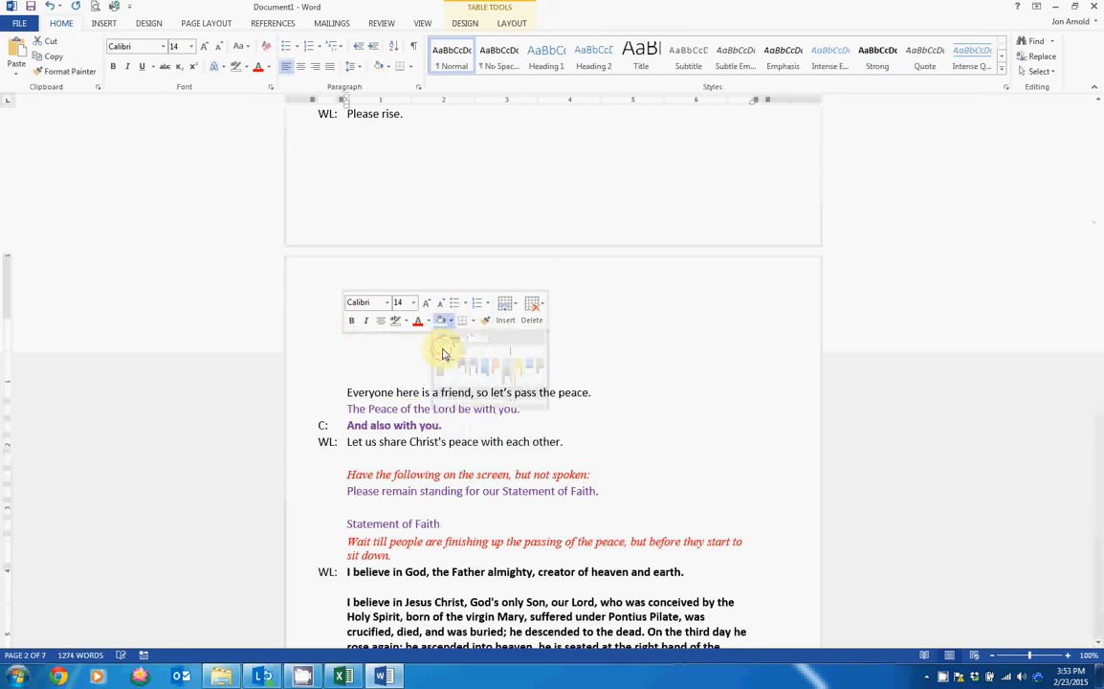
{"action": "left_click", "coordinate": [382, 365]}
Look through the rest of the guide, from Passing of the Peace to the closing, for remaining orange placeholders and return to the first page.
{"action": "scroll", "coordinate": [383, 368], "scroll_direction": "down", "scroll_amount": 3}
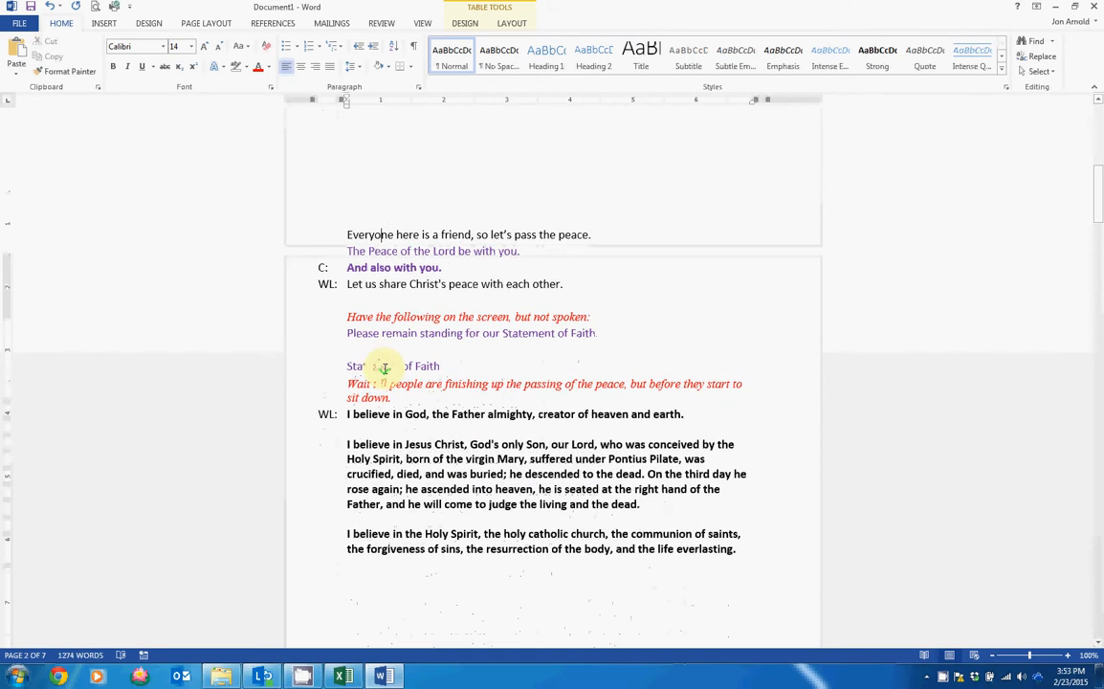
{"action": "scroll", "coordinate": [386, 382], "scroll_direction": "down", "scroll_amount": 4}
{"action": "scroll", "coordinate": [383, 414], "scroll_direction": "down", "scroll_amount": 10}
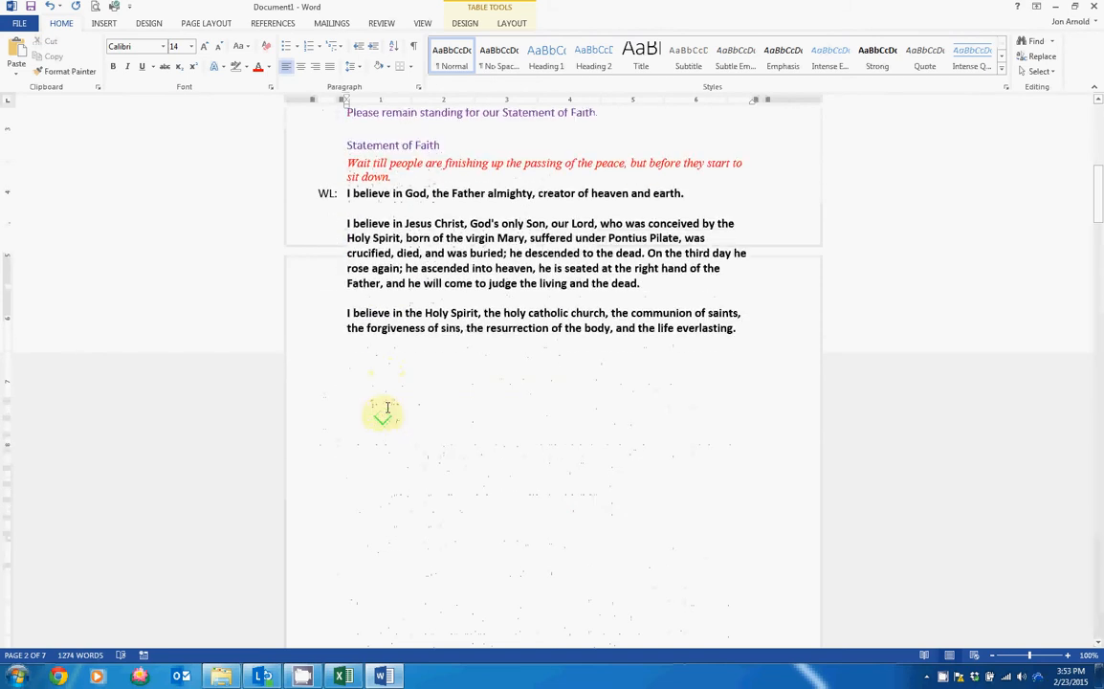
{"action": "scroll", "coordinate": [383, 414], "scroll_direction": "down", "scroll_amount": 18}
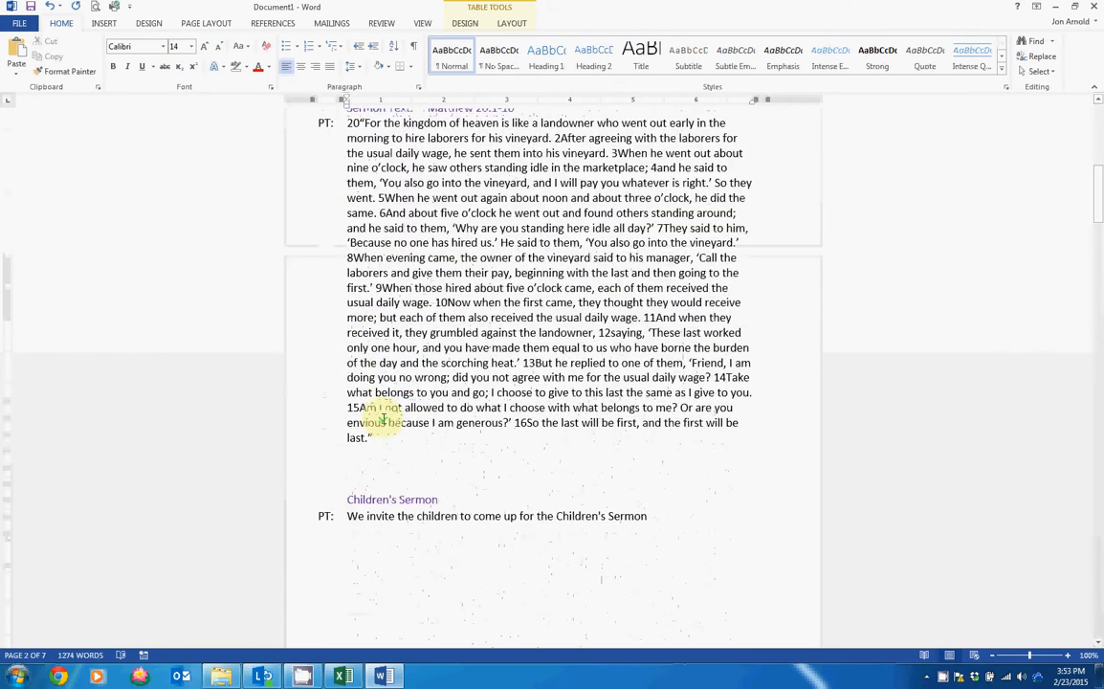
{"action": "scroll", "coordinate": [382, 418], "scroll_direction": "down", "scroll_amount": 14}
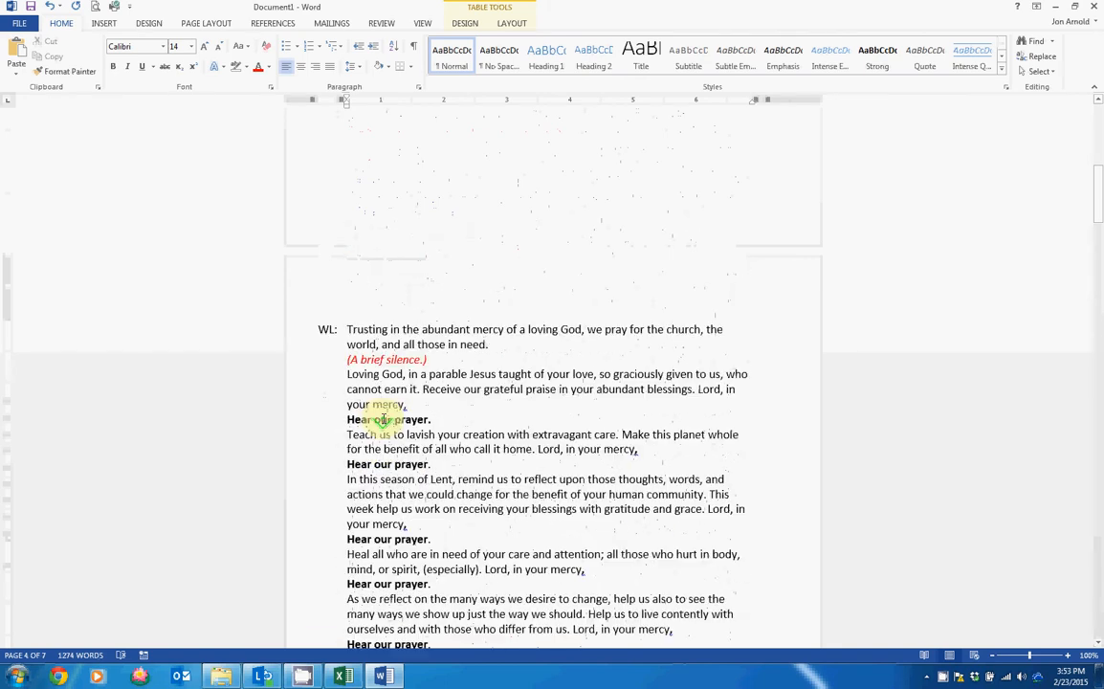
{"action": "scroll", "coordinate": [382, 418], "scroll_direction": "up", "scroll_amount": 9}
{"action": "scroll", "coordinate": [383, 418], "scroll_direction": "down", "scroll_amount": 5}
{"action": "scroll", "coordinate": [381, 417], "scroll_direction": "down", "scroll_amount": 20}
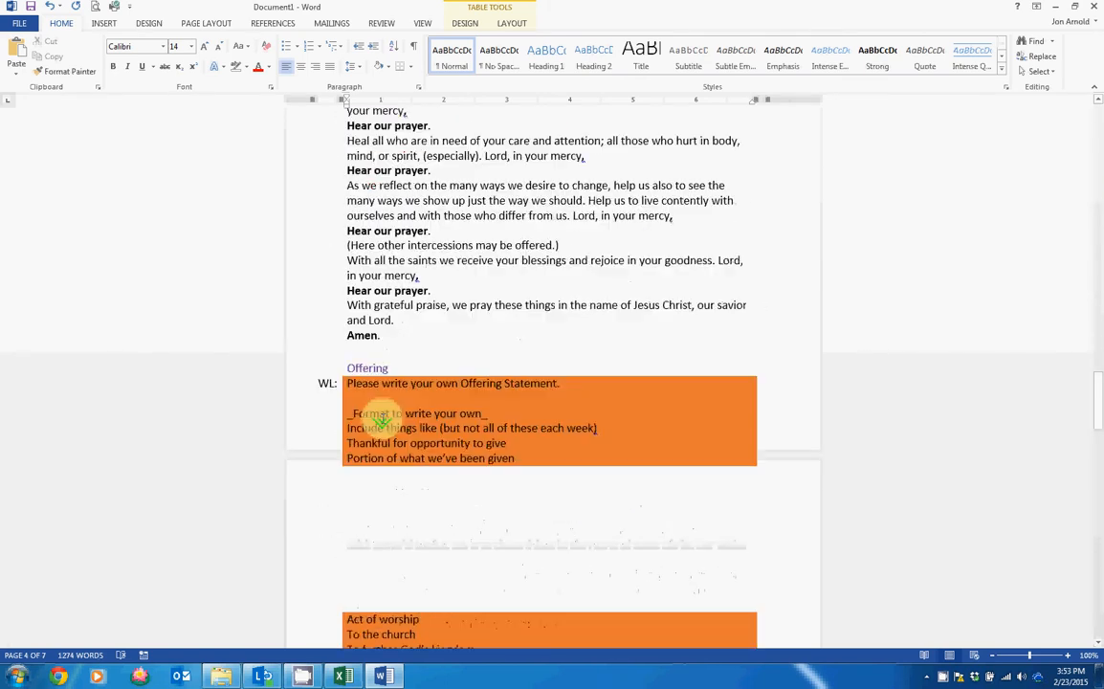
{"action": "scroll", "coordinate": [382, 418], "scroll_direction": "up", "scroll_amount": 7}
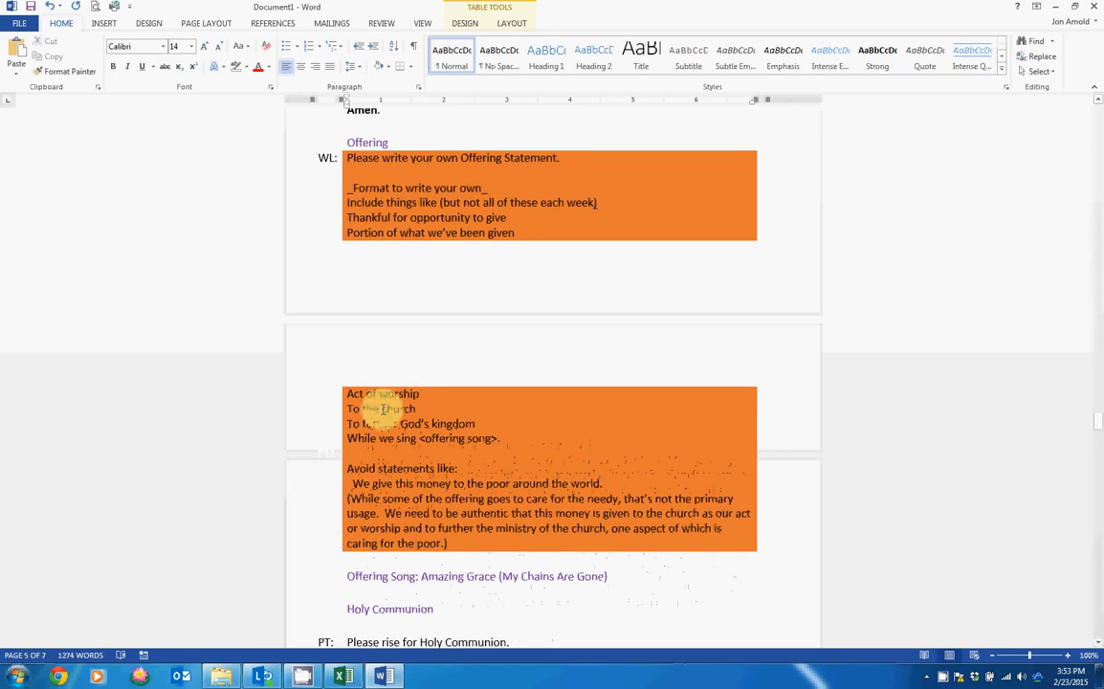
{"action": "scroll", "coordinate": [381, 408], "scroll_direction": "down", "scroll_amount": 8}
{"action": "scroll", "coordinate": [382, 411], "scroll_direction": "down", "scroll_amount": 3}
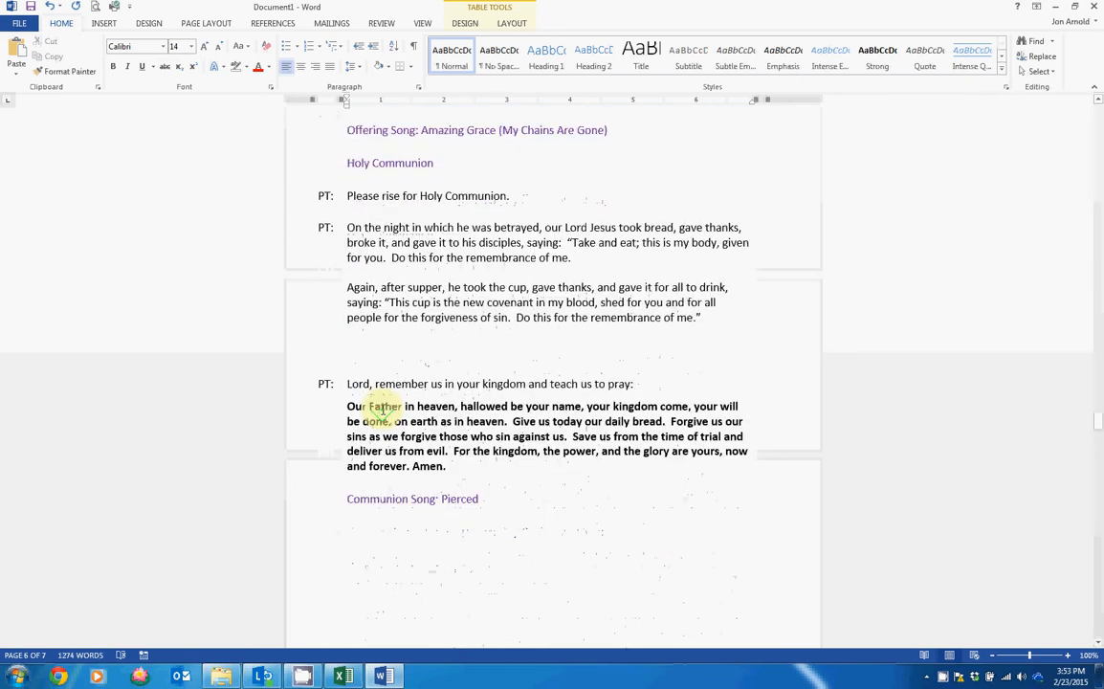
{"action": "scroll", "coordinate": [382, 412], "scroll_direction": "up", "scroll_amount": 5}
{"action": "scroll", "coordinate": [382, 410], "scroll_direction": "down", "scroll_amount": 5}
{"action": "scroll", "coordinate": [382, 410], "scroll_direction": "down", "scroll_amount": 6}
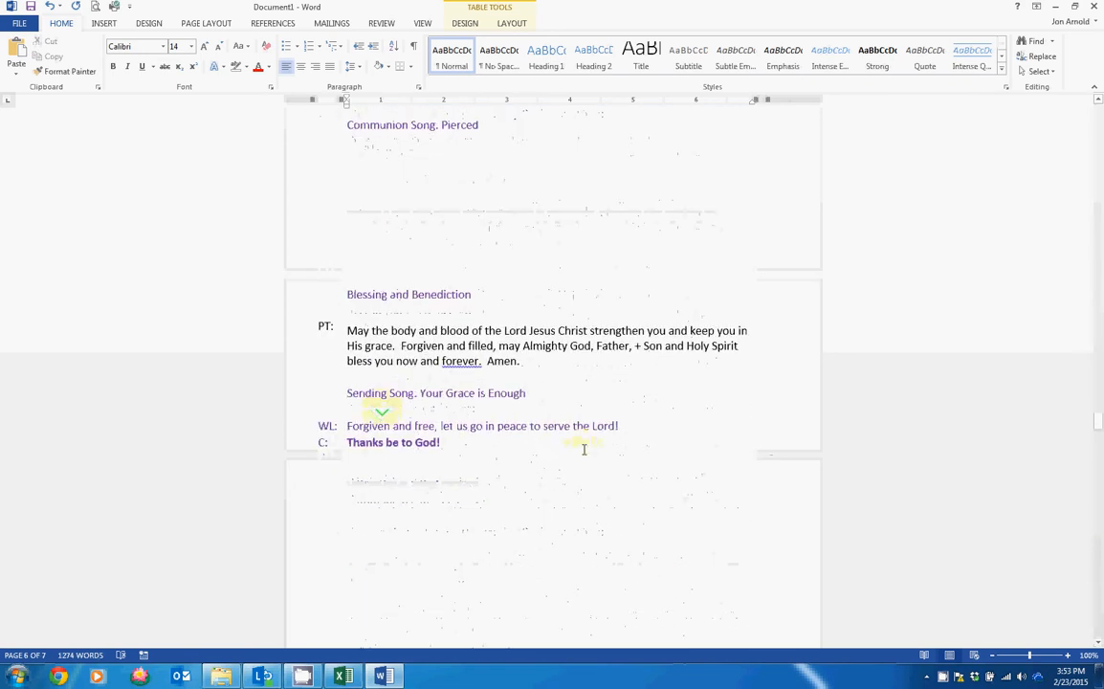
{"action": "left_click_drag", "start_coordinate": [1100, 586], "coordinate": [1098, 120]}
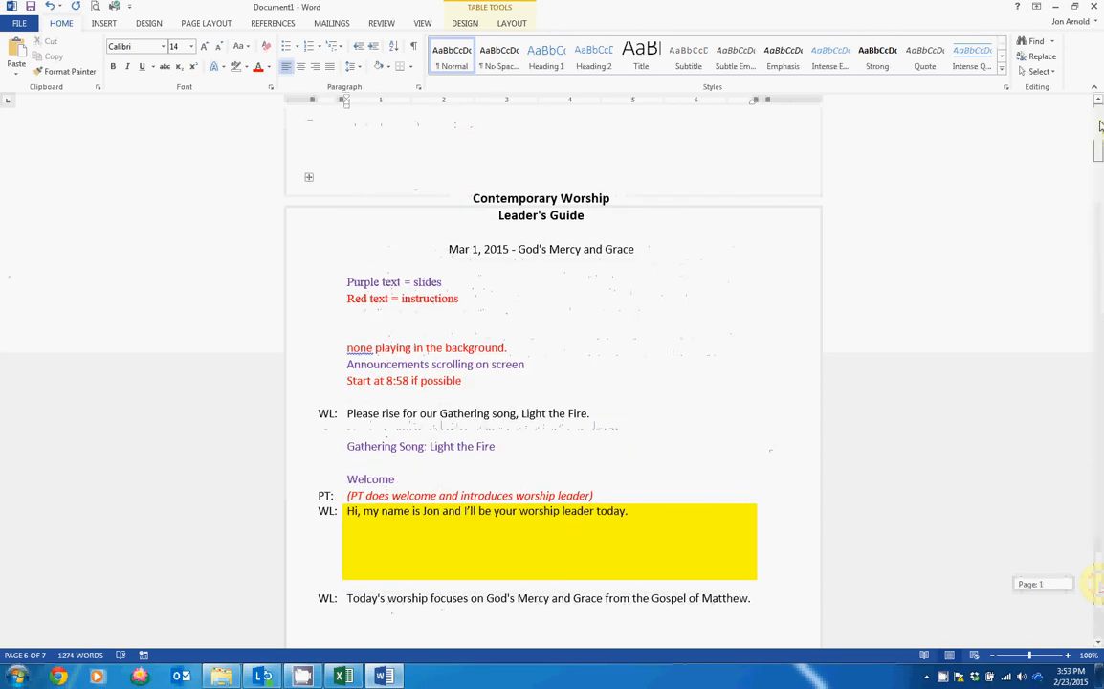
{"action": "left_click", "coordinate": [466, 200]}
{"action": "left_click_drag", "start_coordinate": [466, 200], "coordinate": [594, 217]}
{"action": "left_click", "coordinate": [594, 216]}
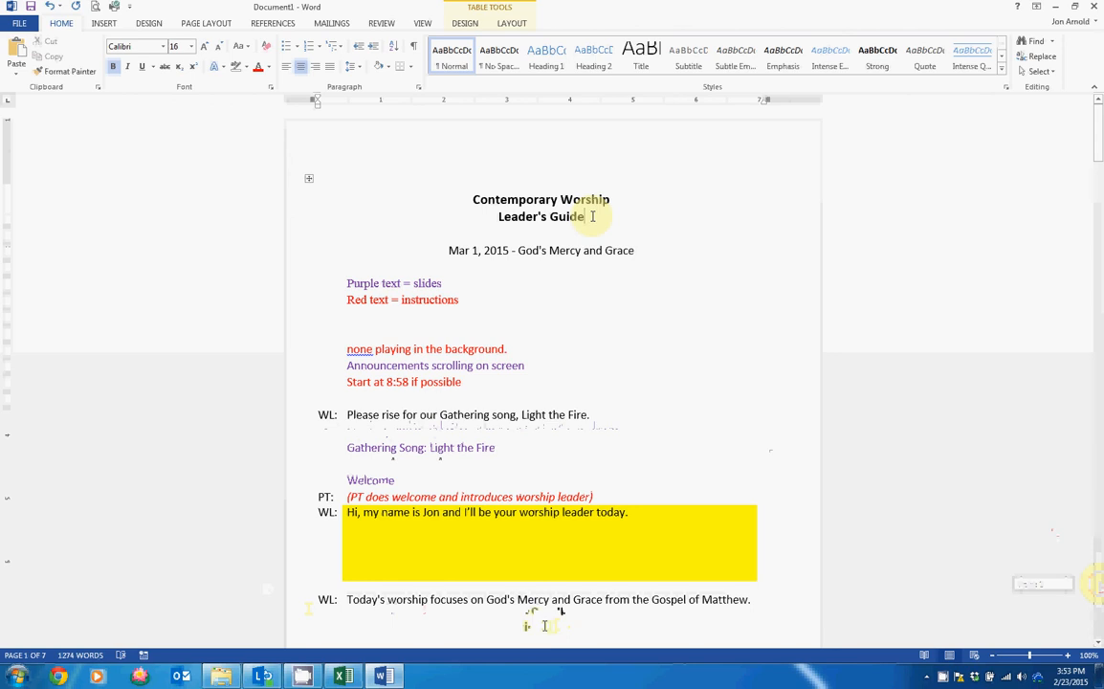
{"action": "left_click_drag", "start_coordinate": [593, 217], "coordinate": [451, 199]}
{"action": "left_click", "coordinate": [455, 201]}
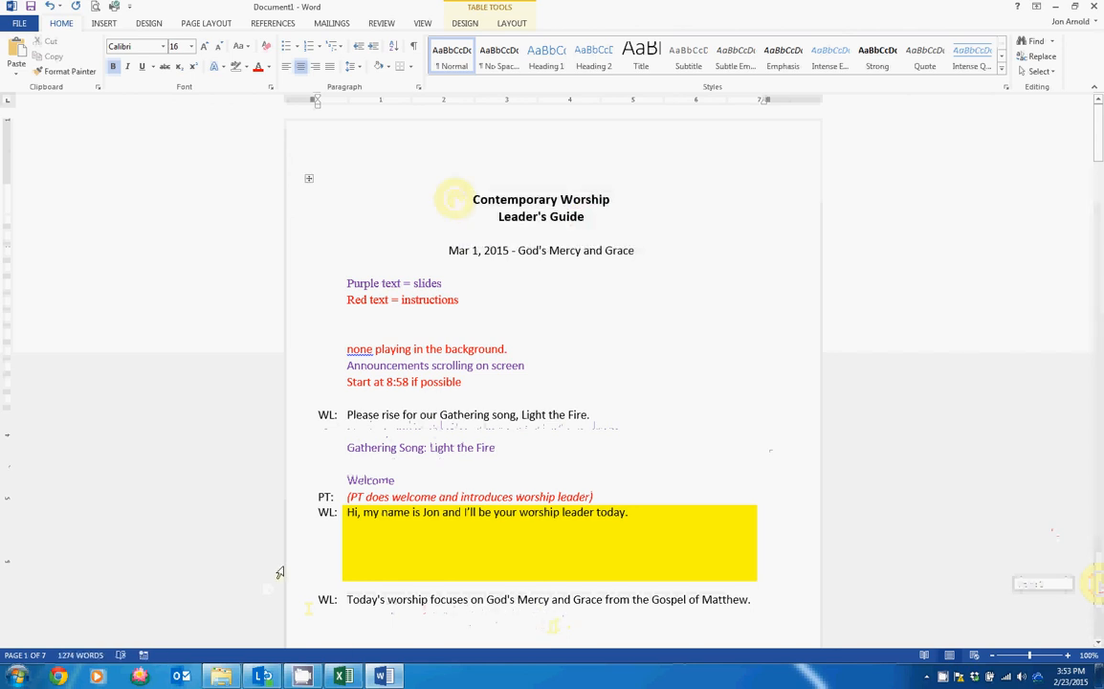
{"action": "mouse_move", "coordinate": [311, 681]}
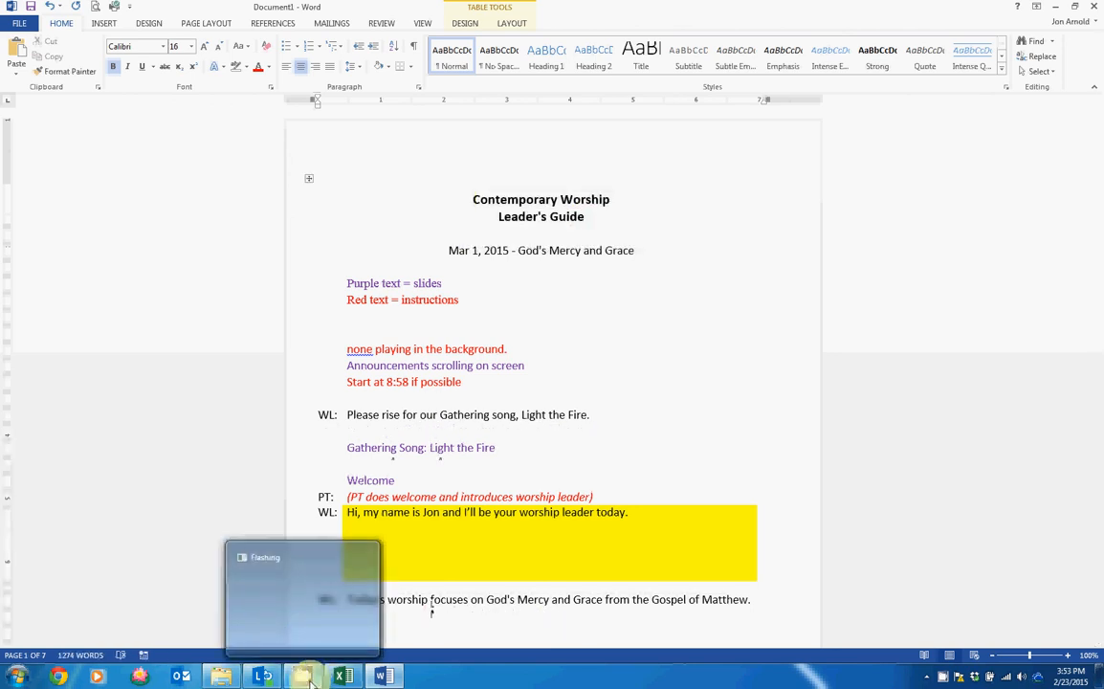
{"action": "right_click", "coordinate": [942, 677]}
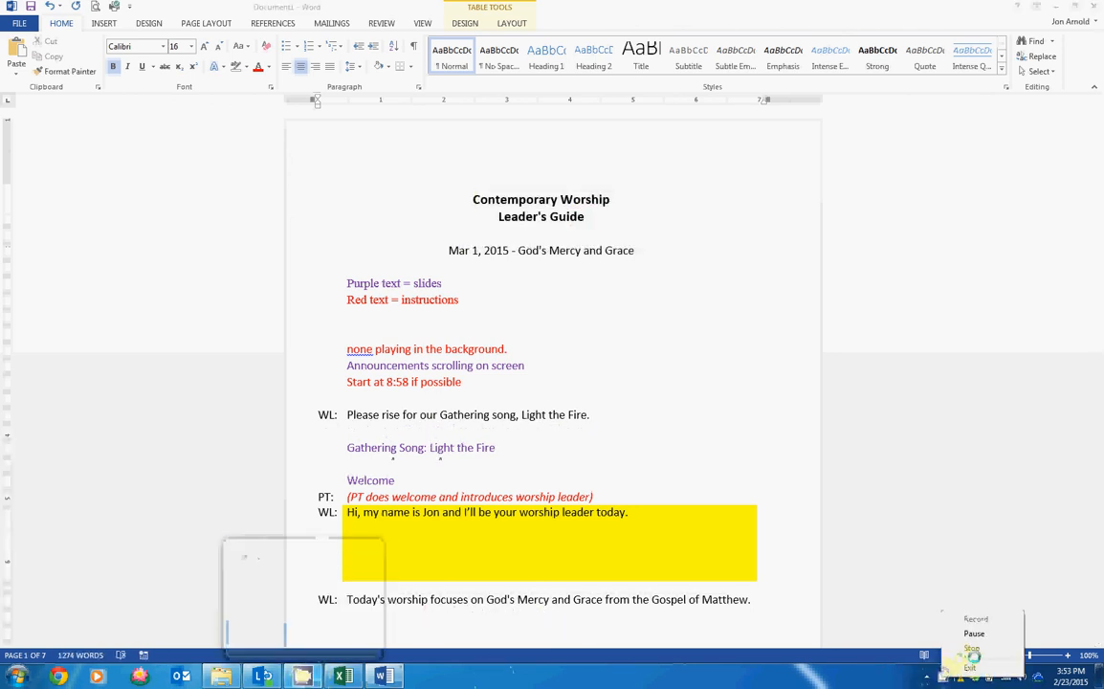